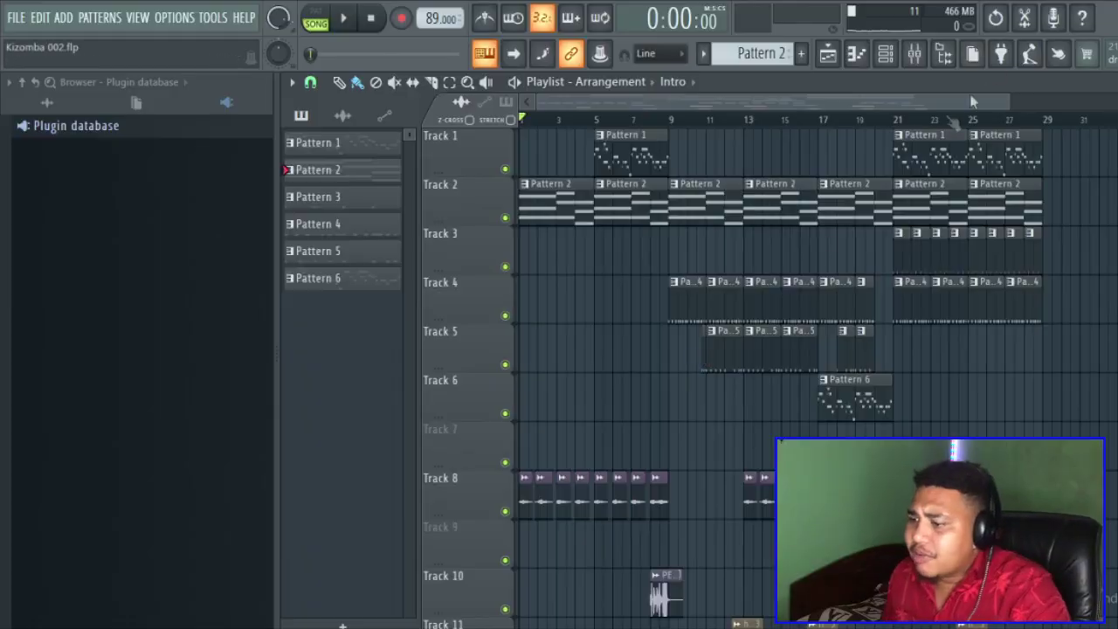
Look over the arrangement's clips on tracks 1 to 13 and the mixer's inserts from Kick (1) through insert 24
scroll(844, 193, down, 8)
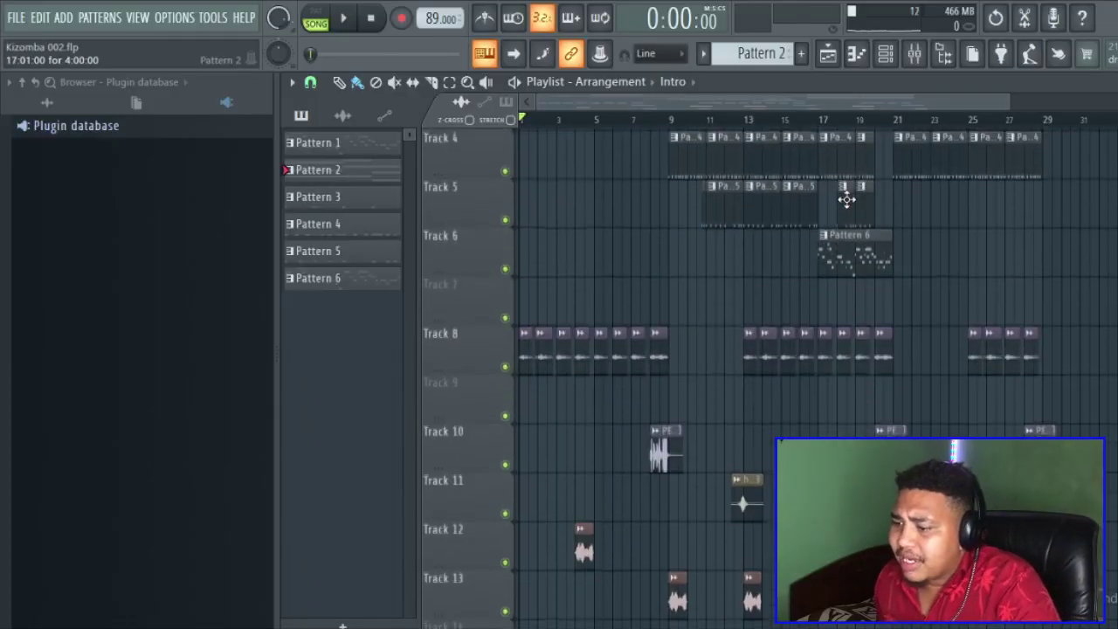
scroll(847, 200, up, 6)
scroll(847, 201, down, 4)
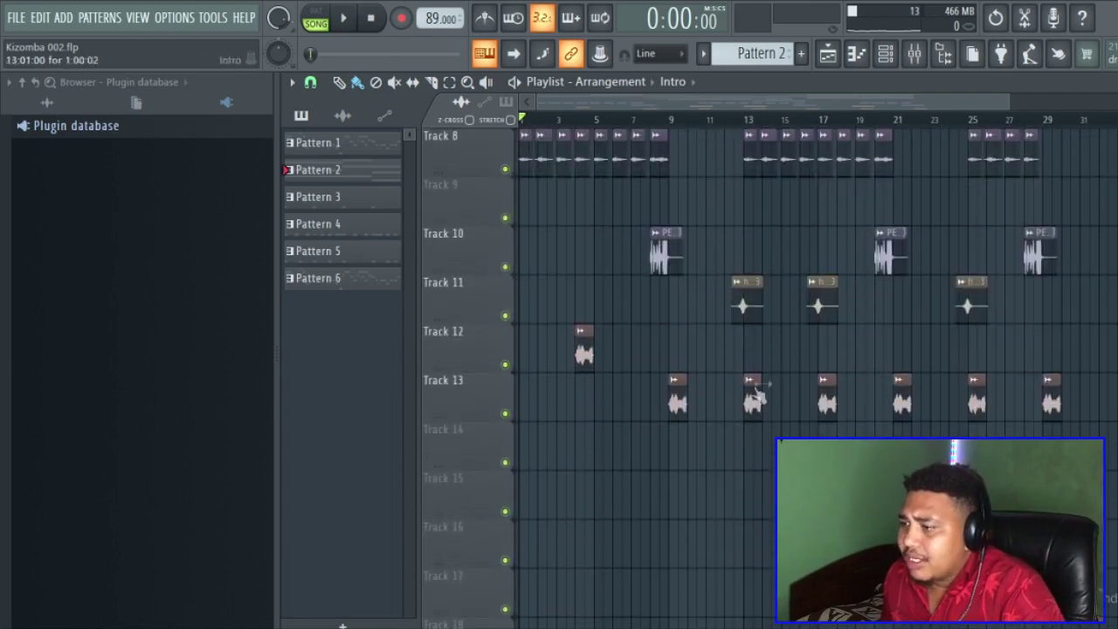
click(917, 52)
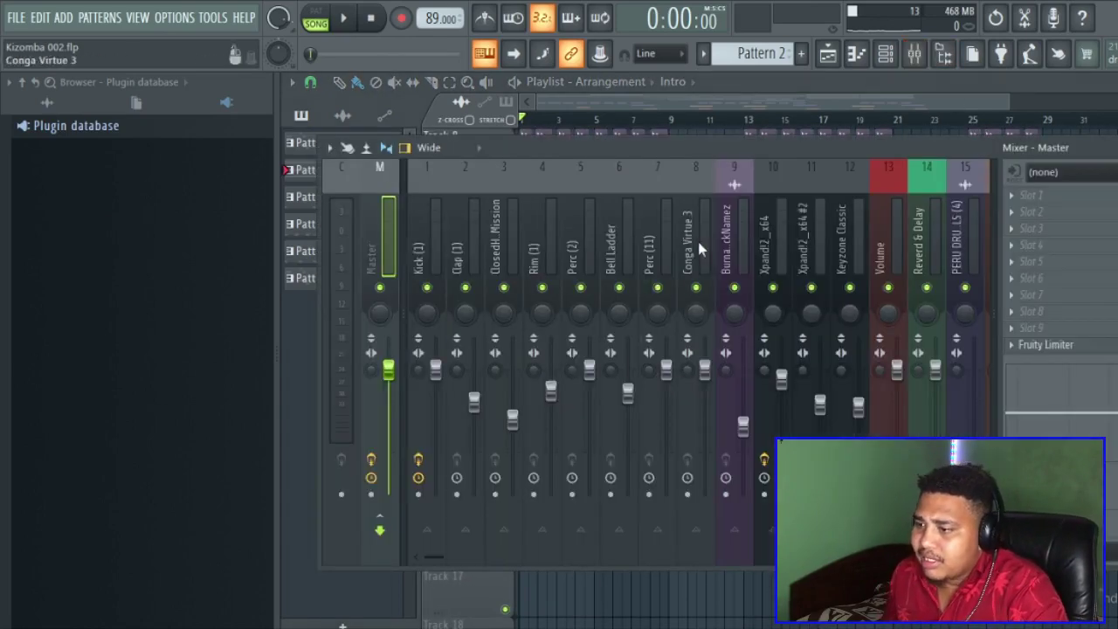
scroll(698, 246, down, 5)
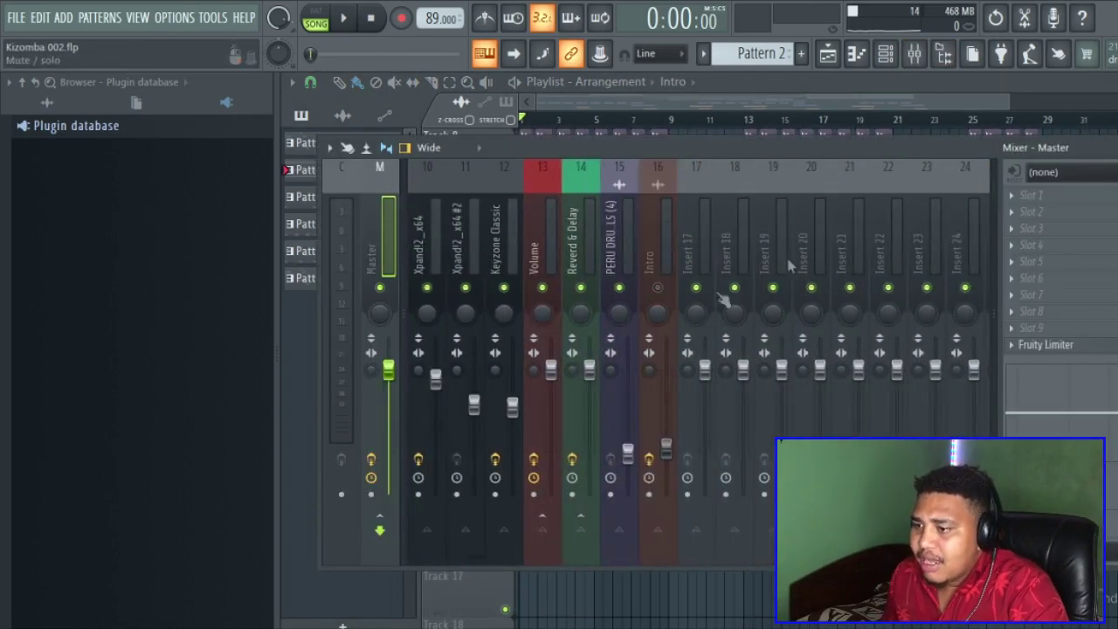
scroll(826, 248, up, 5)
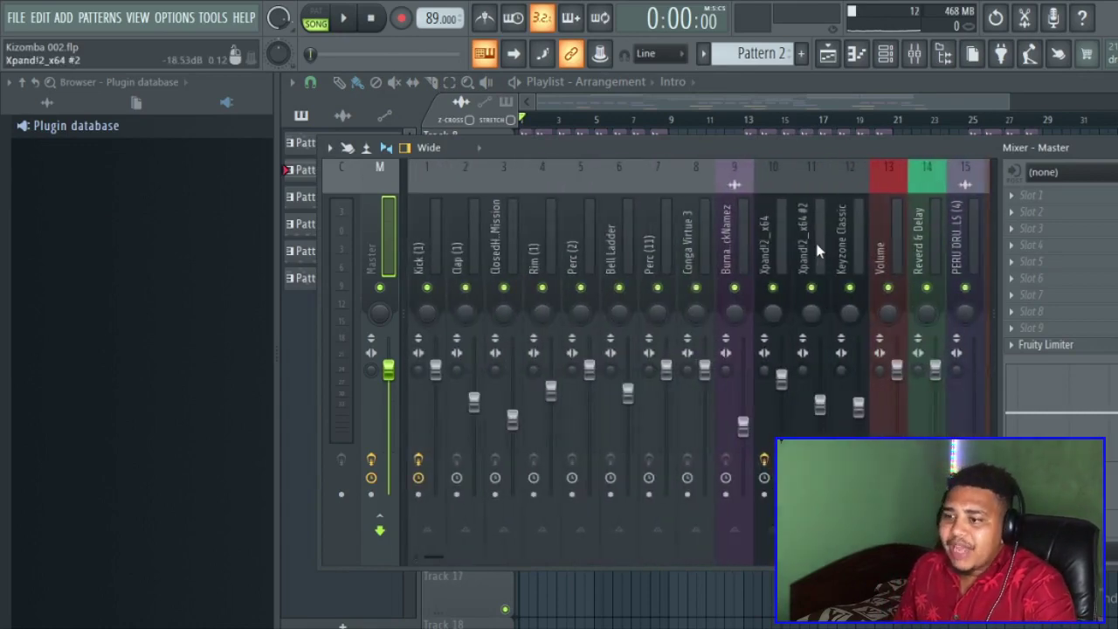
click(646, 92)
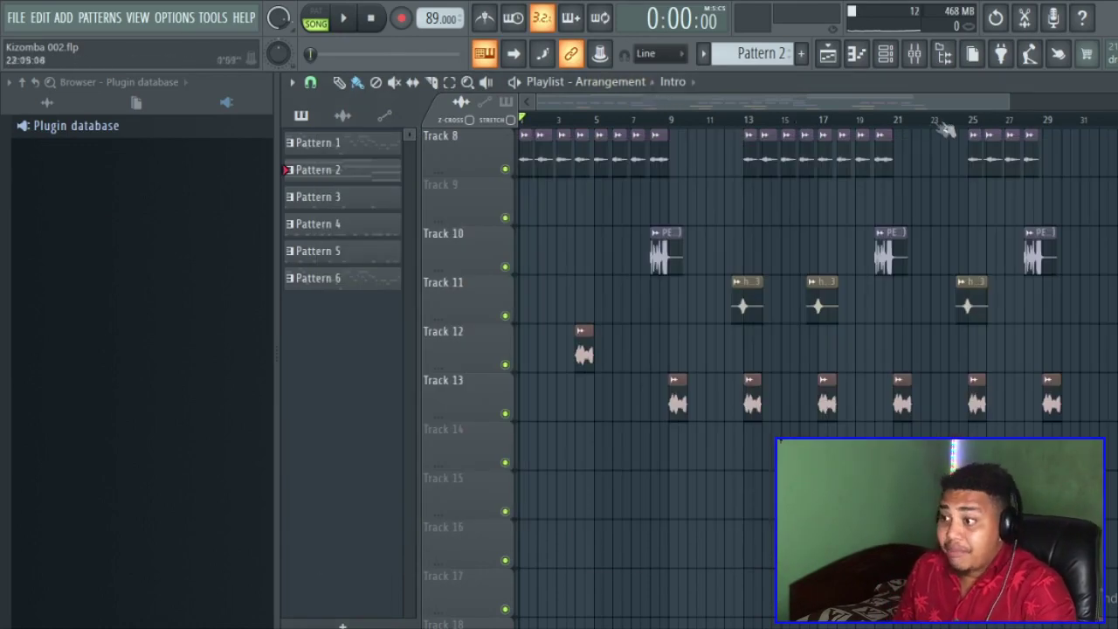
Examine the arrangement's opening bars close up and the full song's clips on tracks 1 to 13
drag(1007, 105, 690, 108)
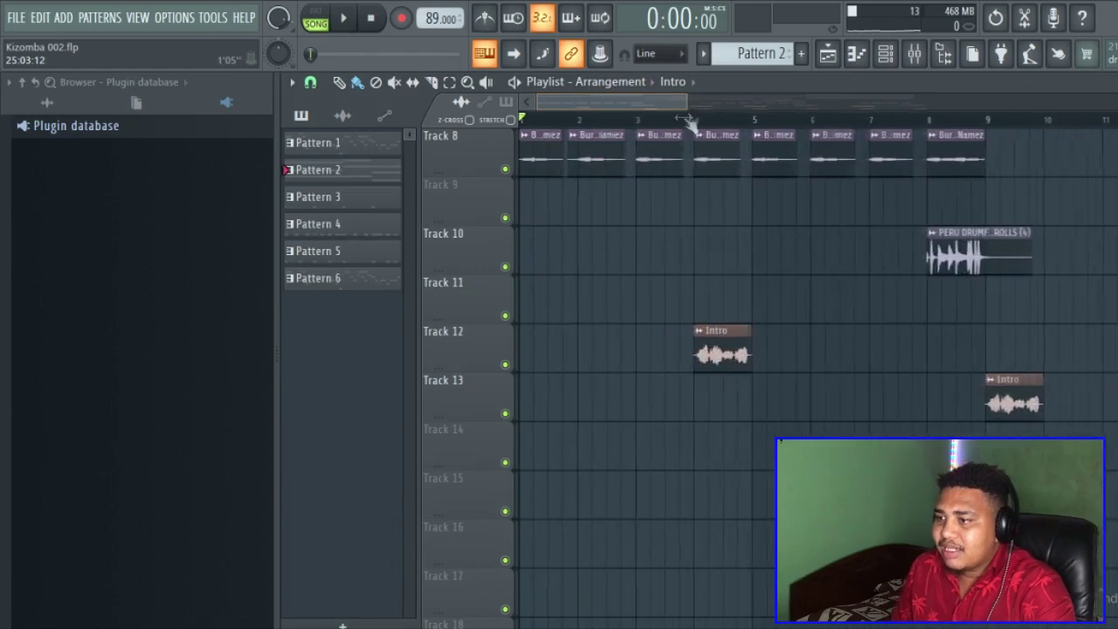
scroll(788, 346, up, 4)
scroll(788, 346, up, 4)
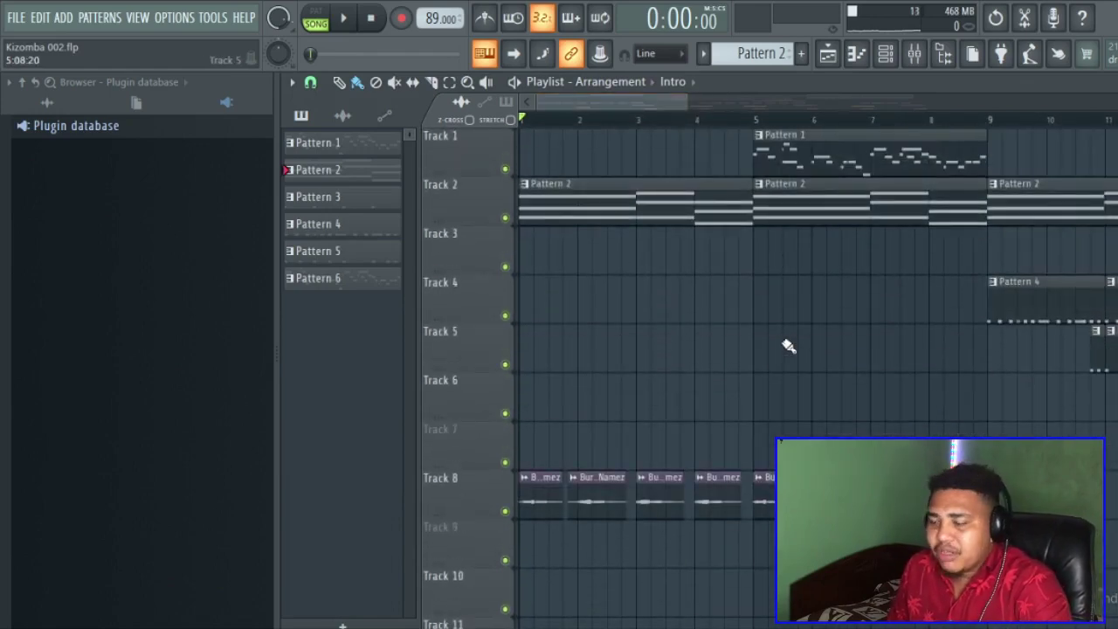
drag(690, 94, 1024, 95)
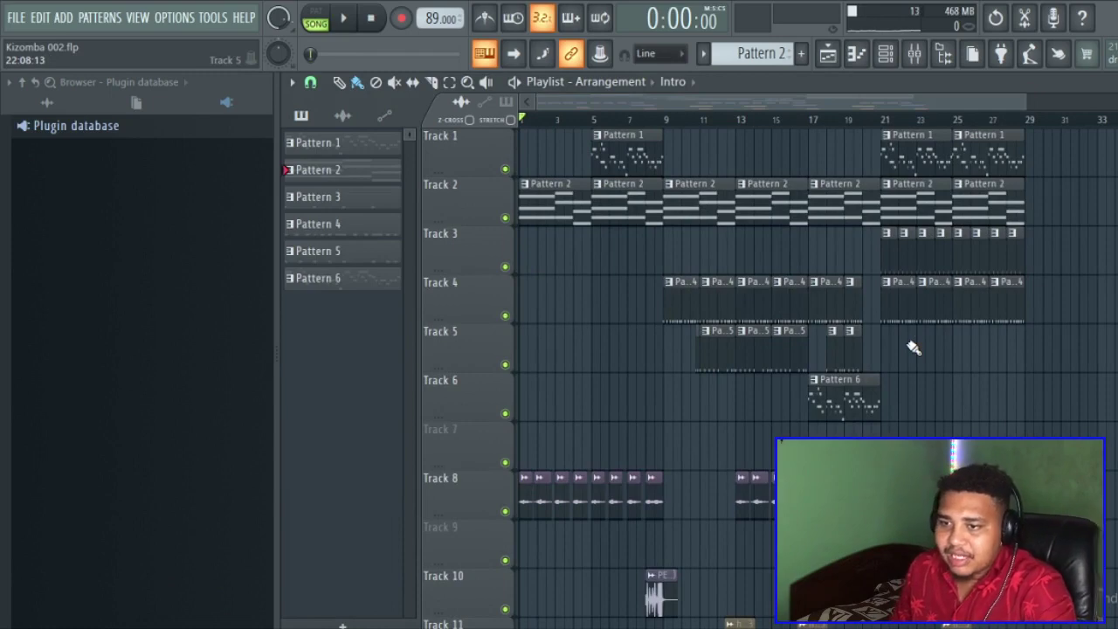
scroll(868, 399, down, 4)
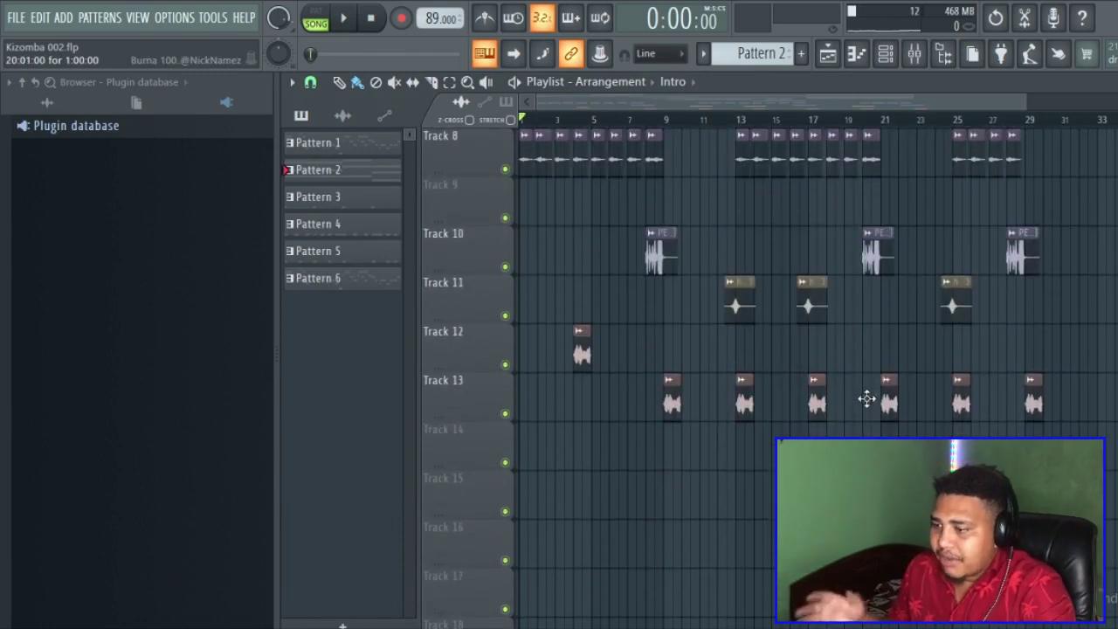
Review the mixer inserts and select the Burna 100 BPM C Minor insert
click(926, 58)
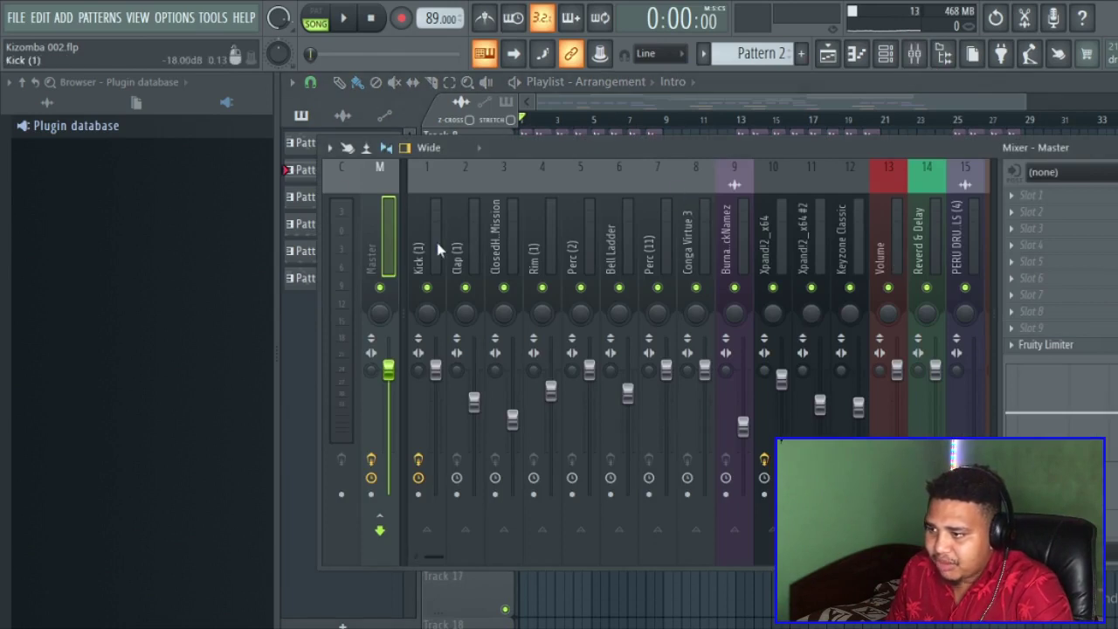
scroll(695, 239, down, 9)
scroll(694, 239, up, 9)
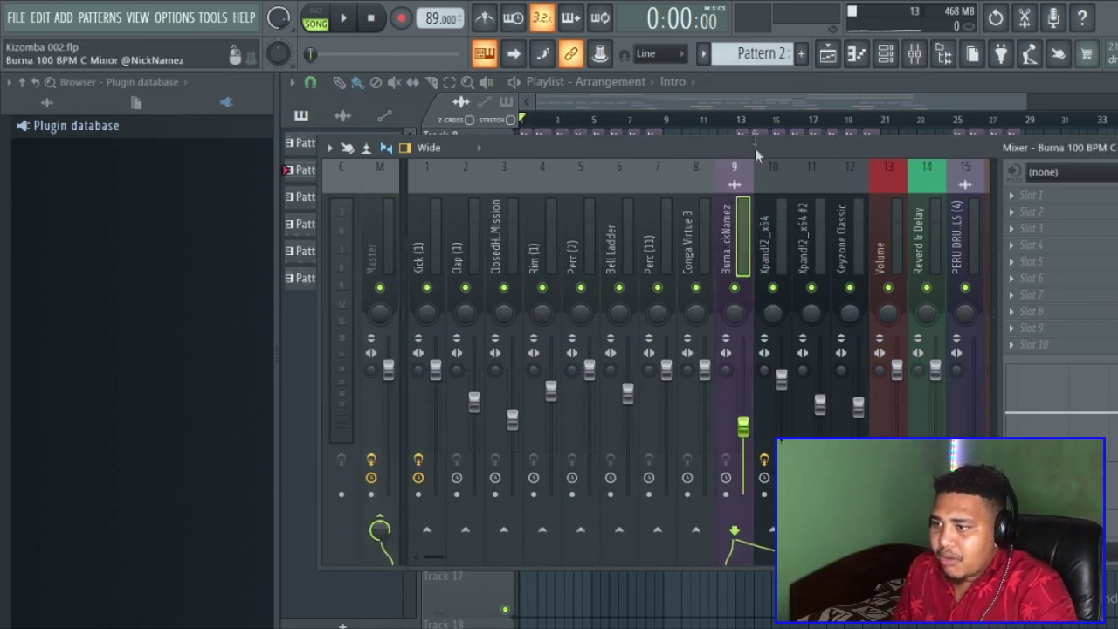
click(744, 99)
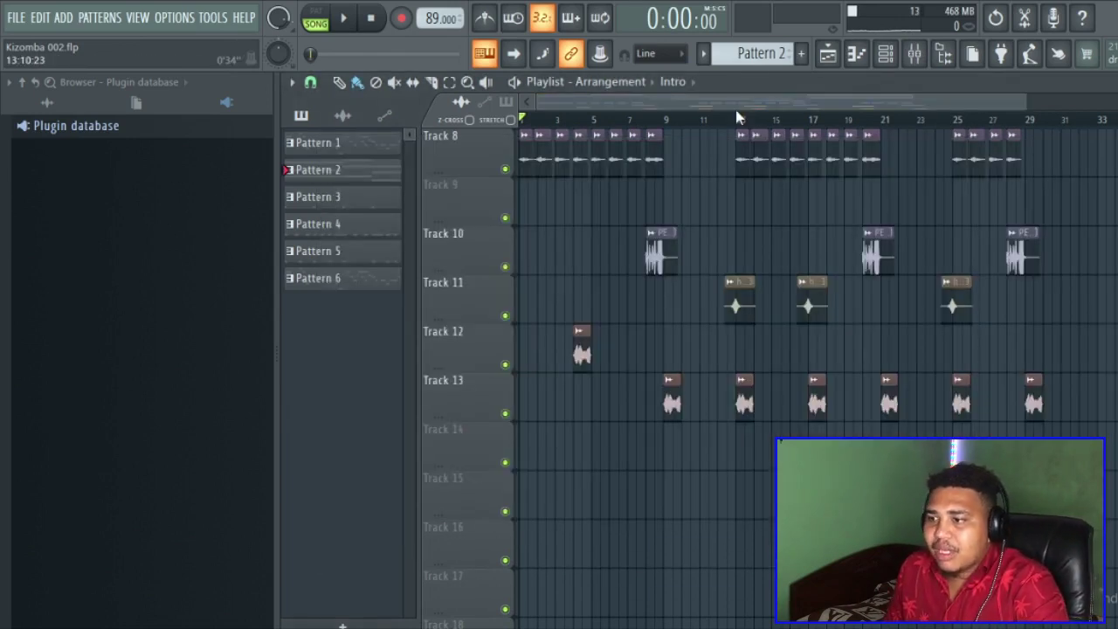
Play the song from the start, stop it around bar 12, and check the mixer inserts
scroll(716, 295, up, 1)
scroll(716, 296, up, 7)
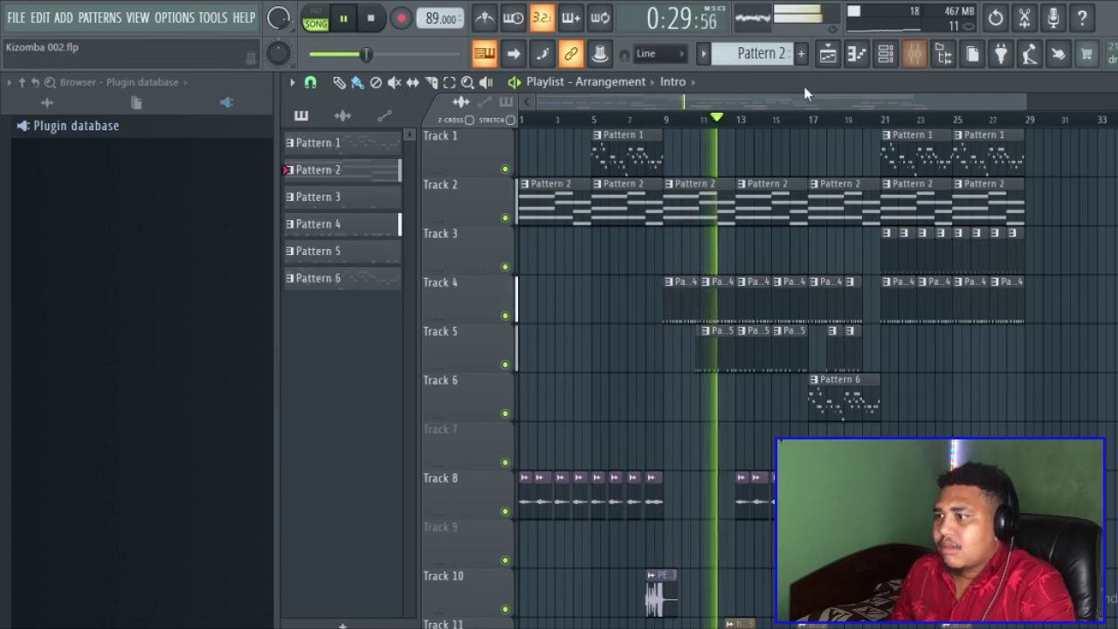
key(space)
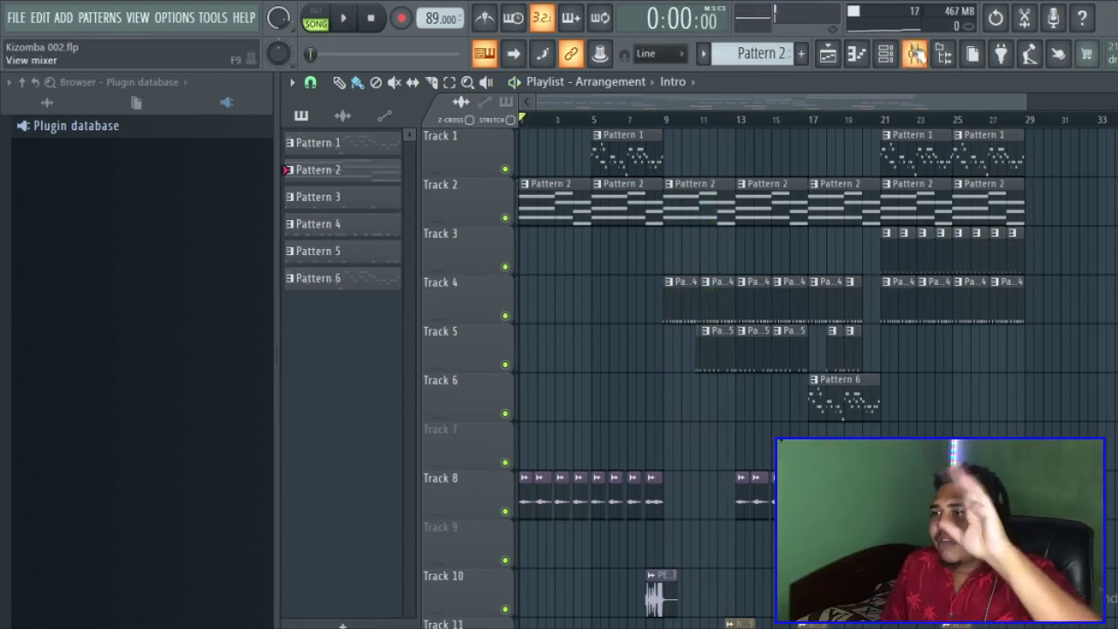
click(915, 55)
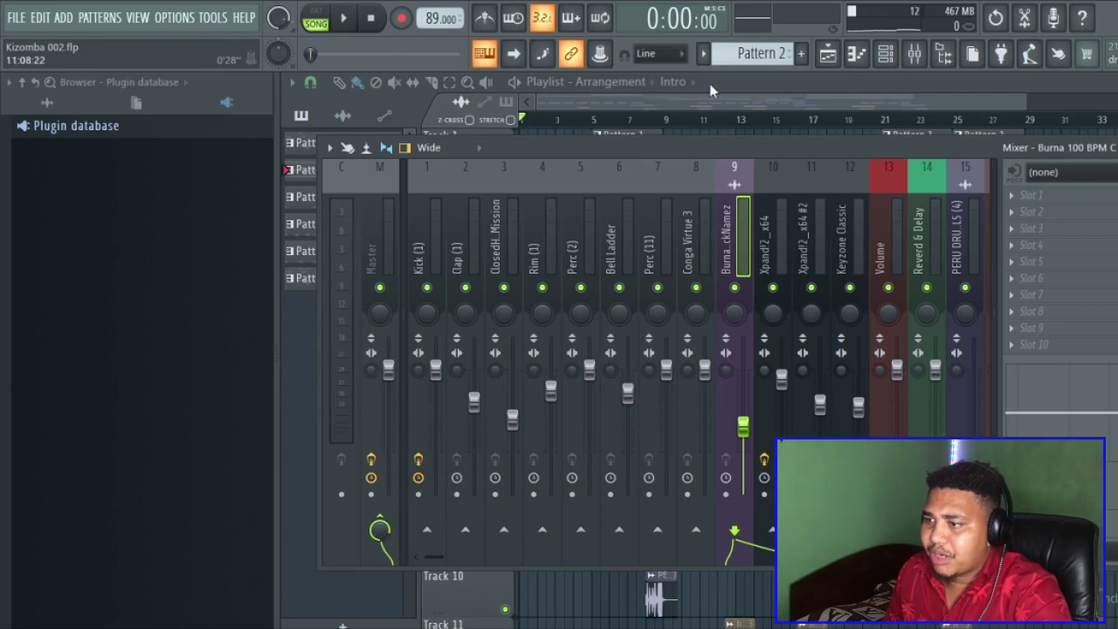
click(704, 114)
Open Pattern 2 in the piano roll and play it in pattern mode with the mixer shown
double_click(575, 190)
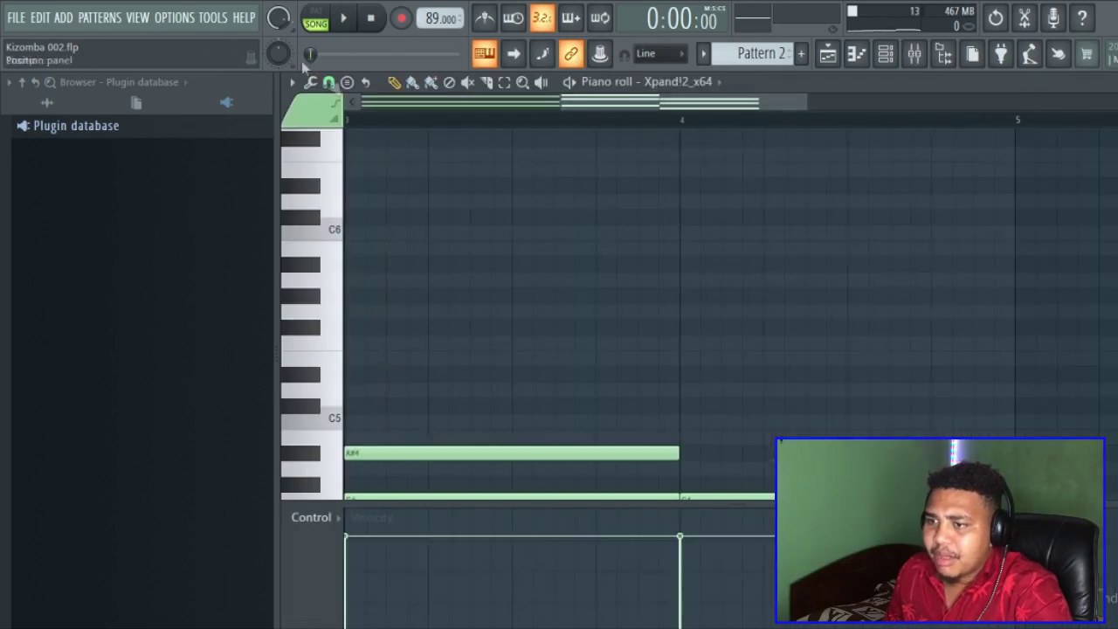
click(316, 19)
key(space)
click(931, 59)
key(space)
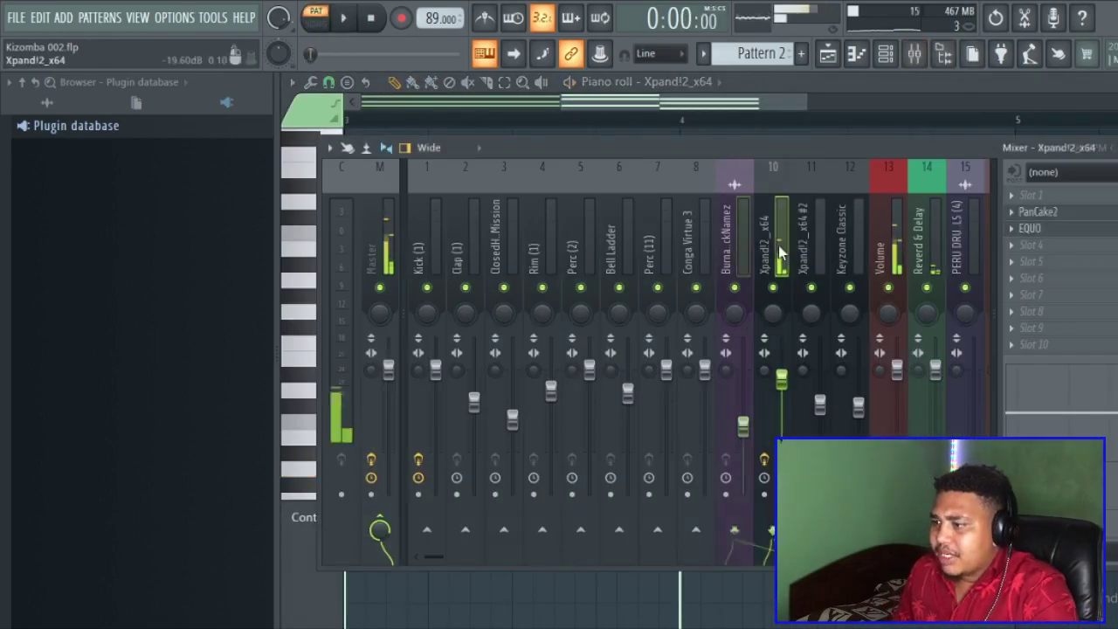
Open PanCake2 on the Xpand!2_x64 insert, watch its left-right panning wave during playback, and stop the pattern
click(1068, 216)
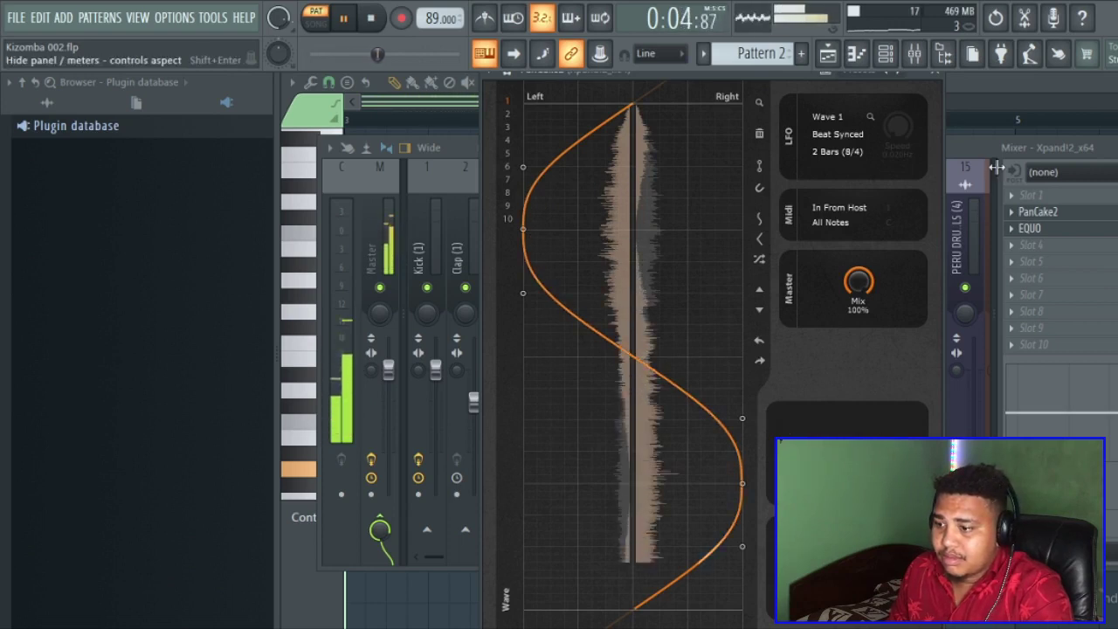
key(space)
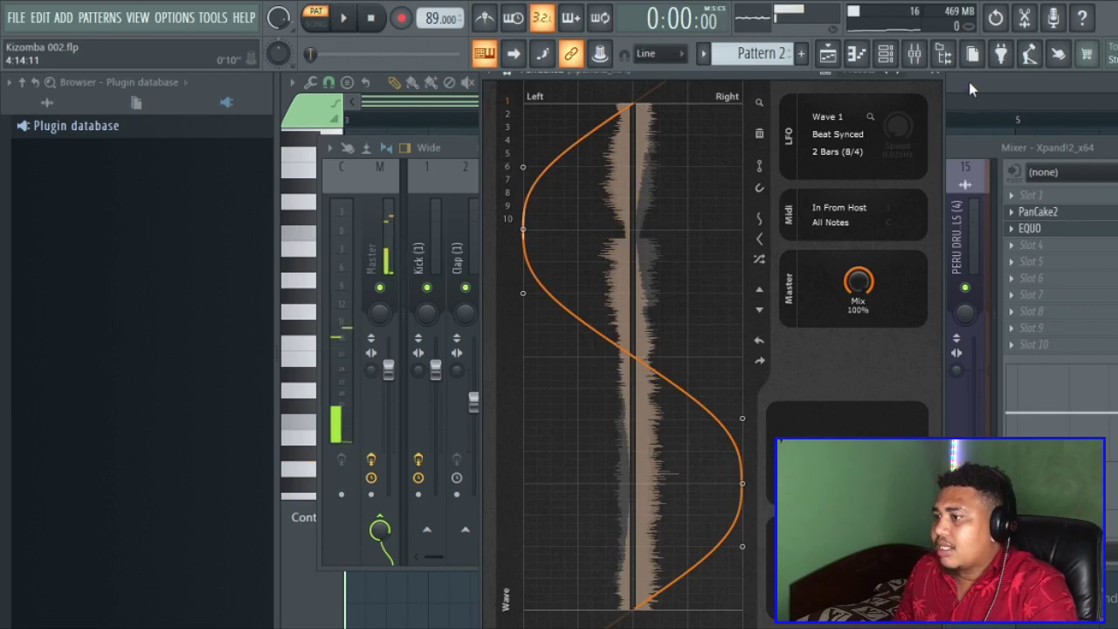
click(968, 85)
Open Pattern 1 from the playlist in the piano roll and play it while viewing its Xpand!2_x64 #2 mixer insert
click(828, 55)
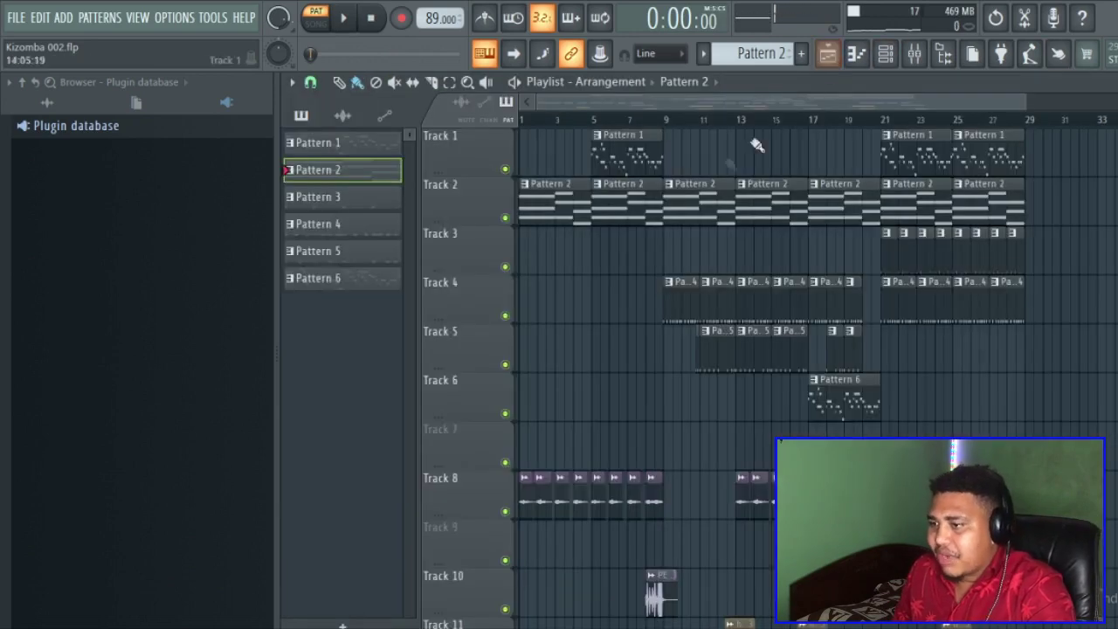
double_click(626, 155)
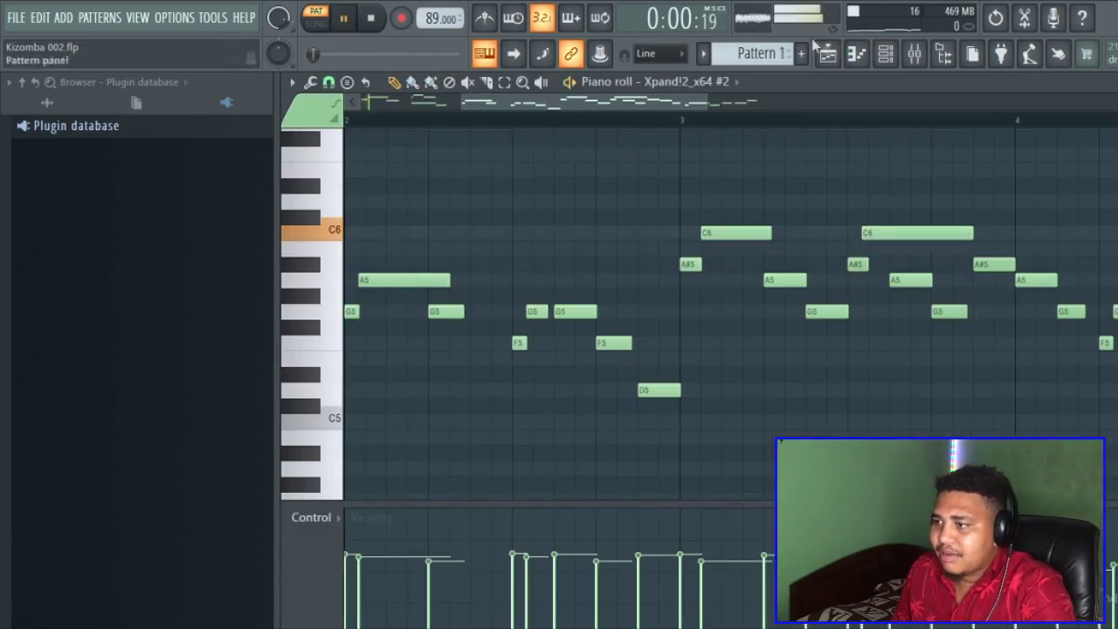
click(914, 54)
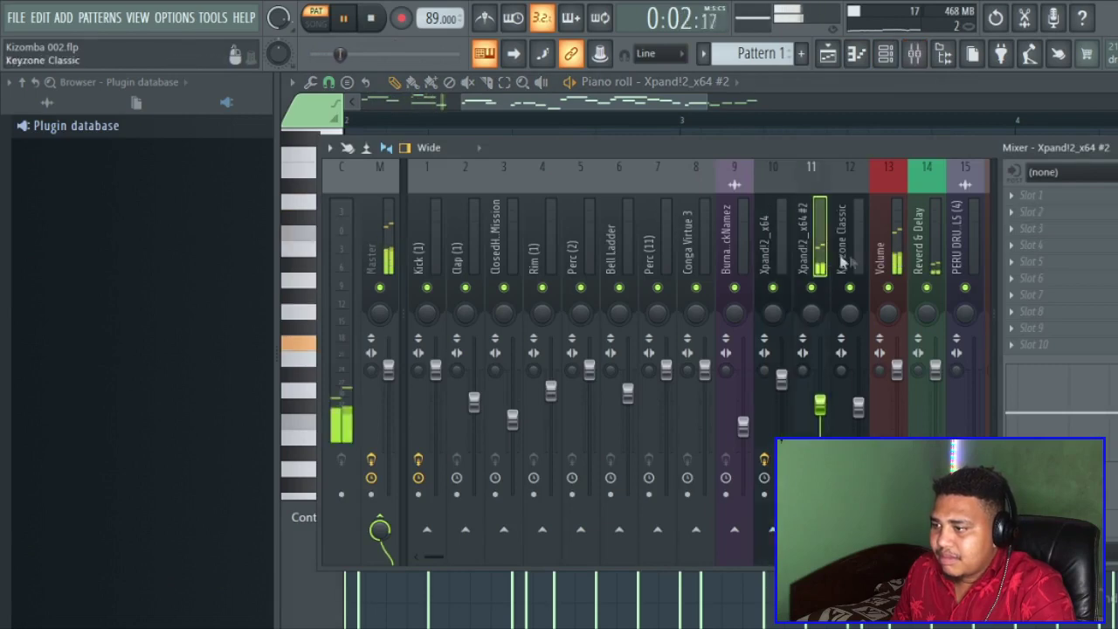
key(space)
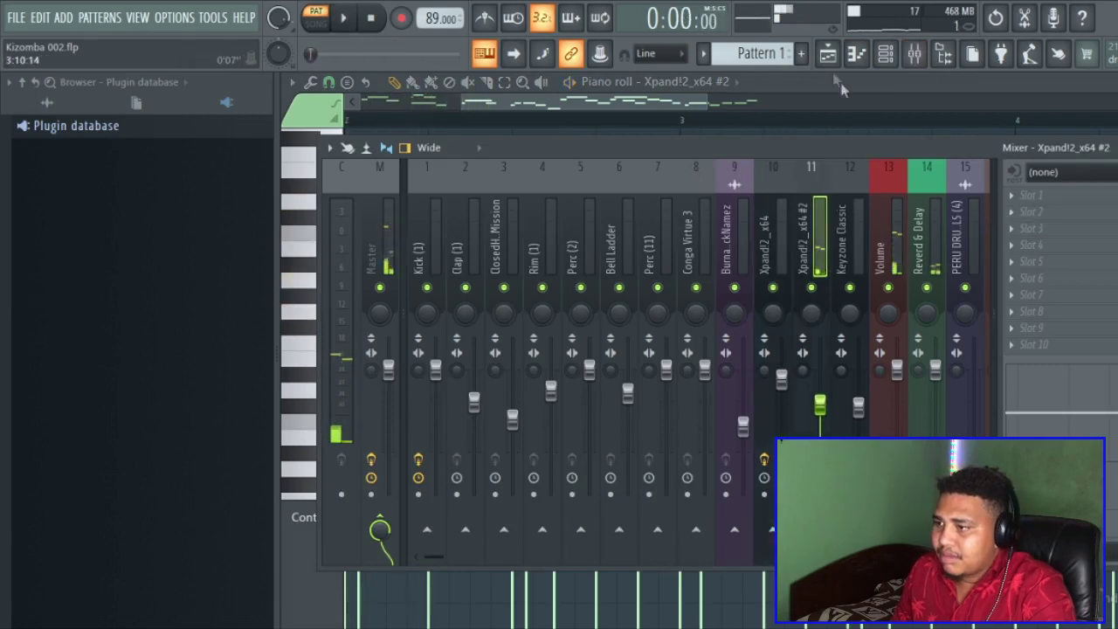
Return to the playlist, switch to song mode, and place the playback position at bar 9
click(828, 55)
scroll(792, 328, down, 4)
scroll(791, 328, up, 4)
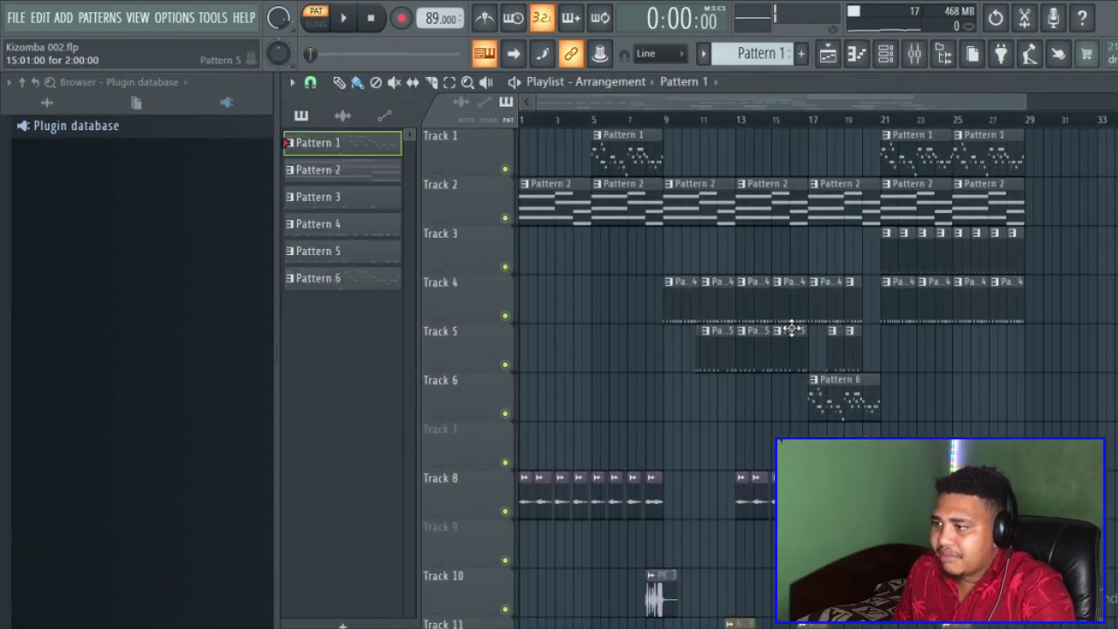
scroll(805, 124, up, 3)
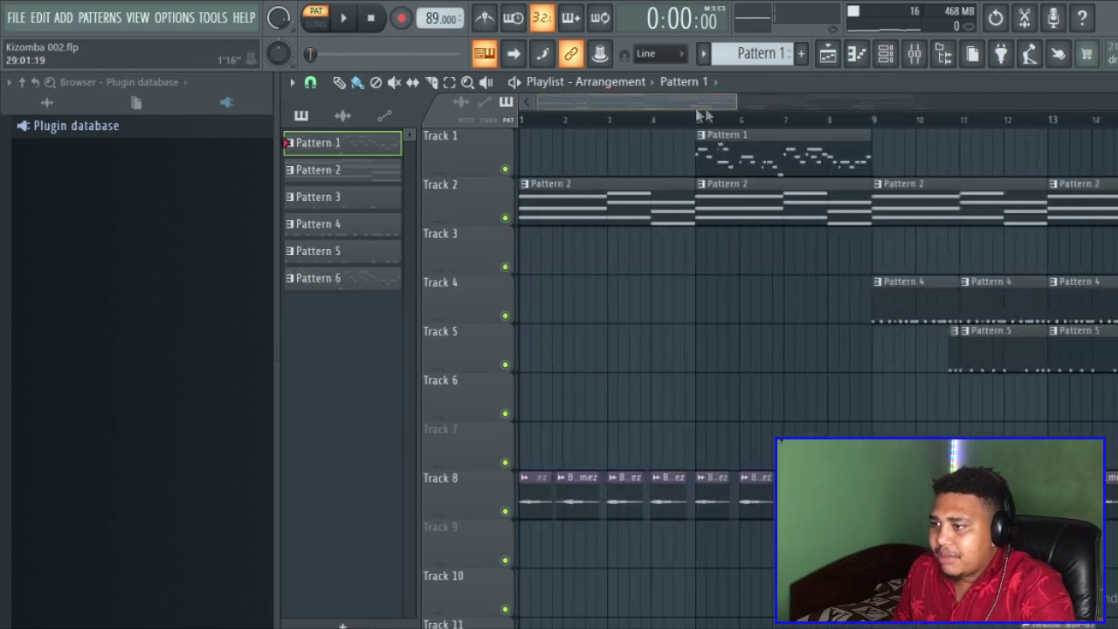
scroll(805, 124, up, 2)
mouse_move(777, 102)
mouse_down()
mouse_move(727, 103)
mouse_move(840, 106)
mouse_move(744, 120)
mouse_move(838, 117)
mouse_move(780, 112)
mouse_up()
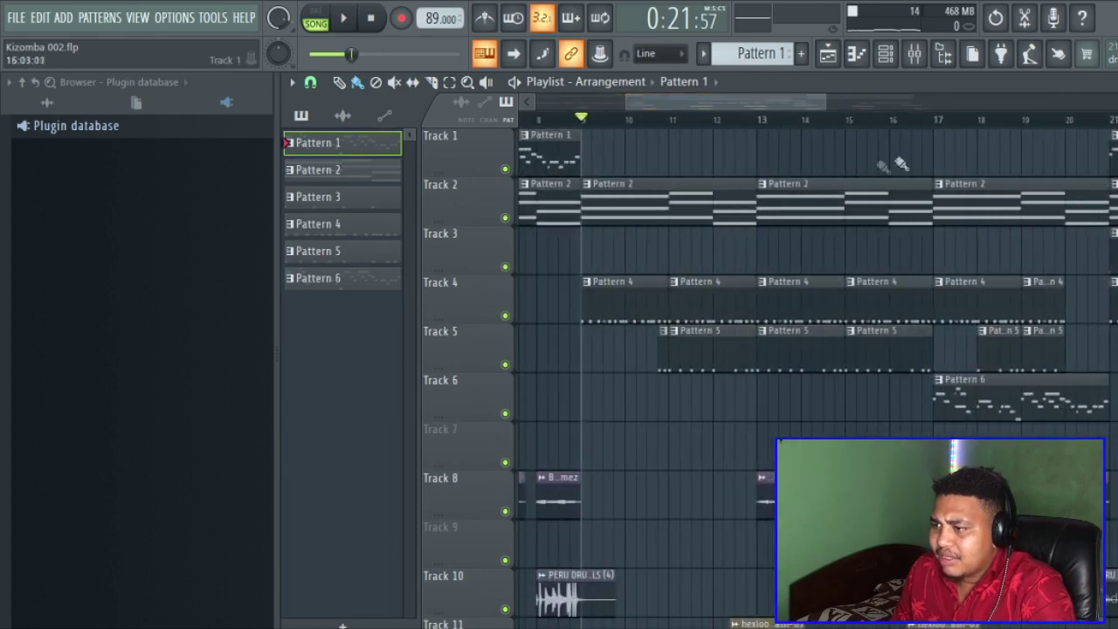
Inspect the arrangement from bar 9 to its end and play the song from bar 9
drag(828, 107, 963, 136)
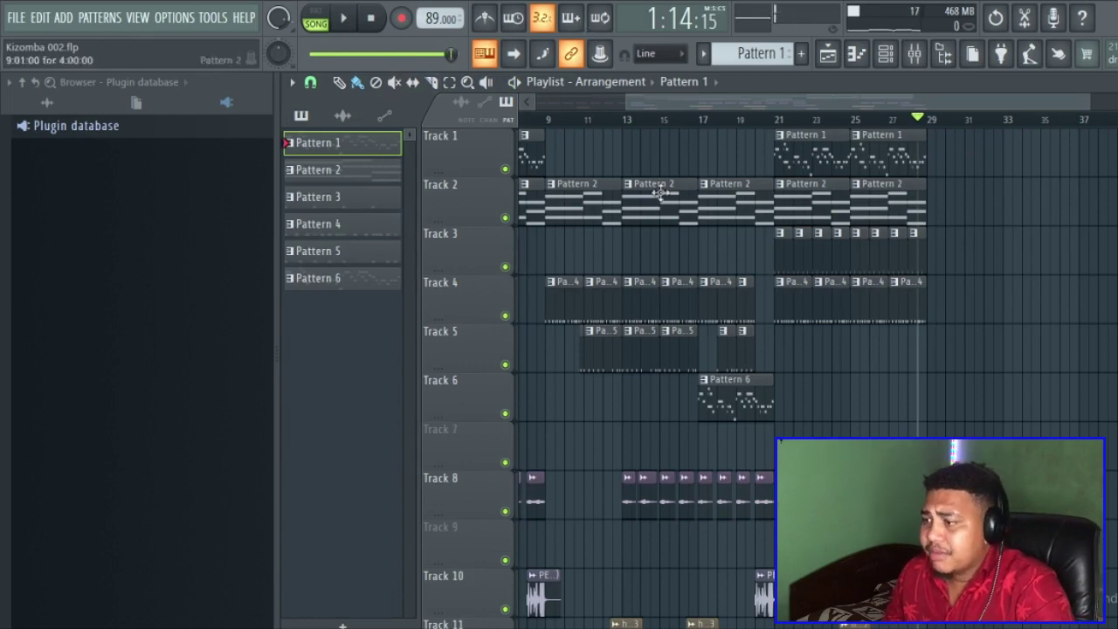
drag(1088, 105, 759, 77)
scroll(780, 242, down, 4)
scroll(779, 243, up, 4)
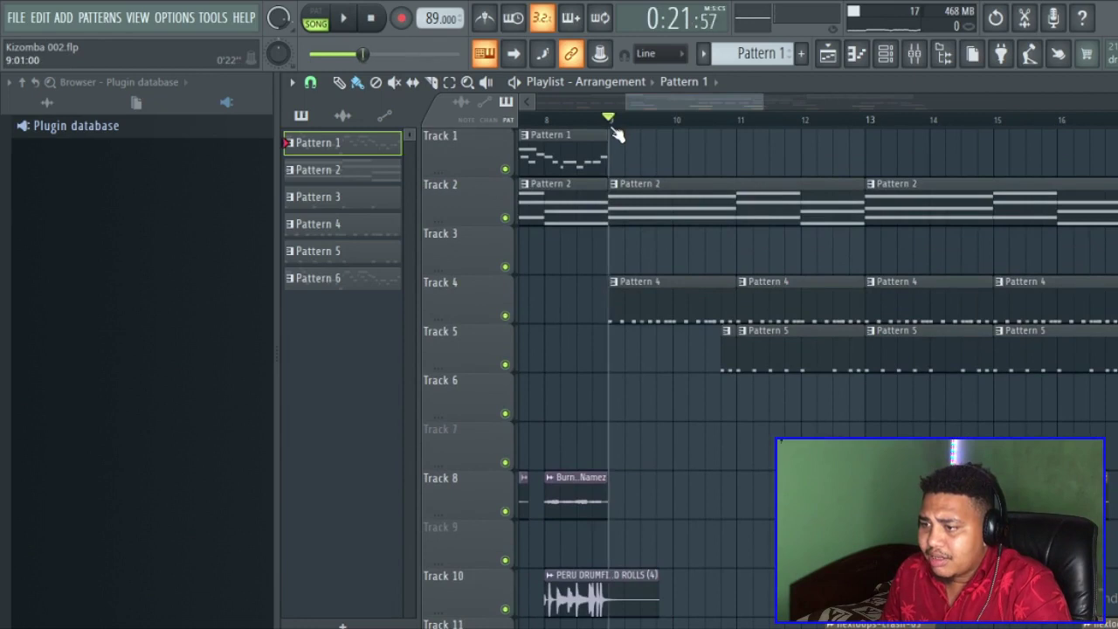
key(space)
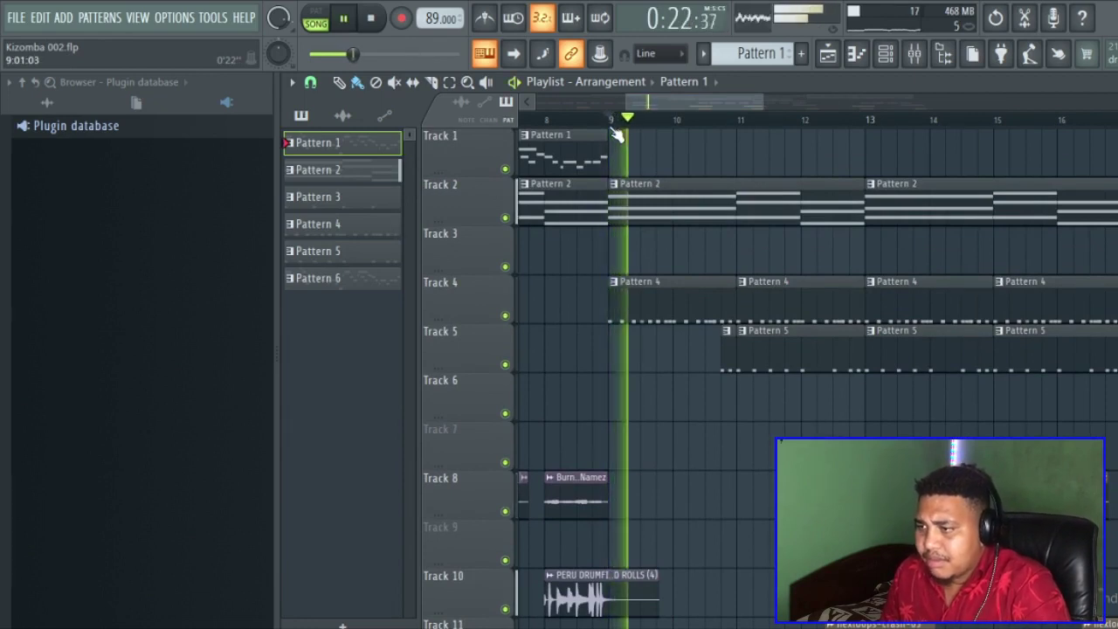
drag(761, 106, 714, 108)
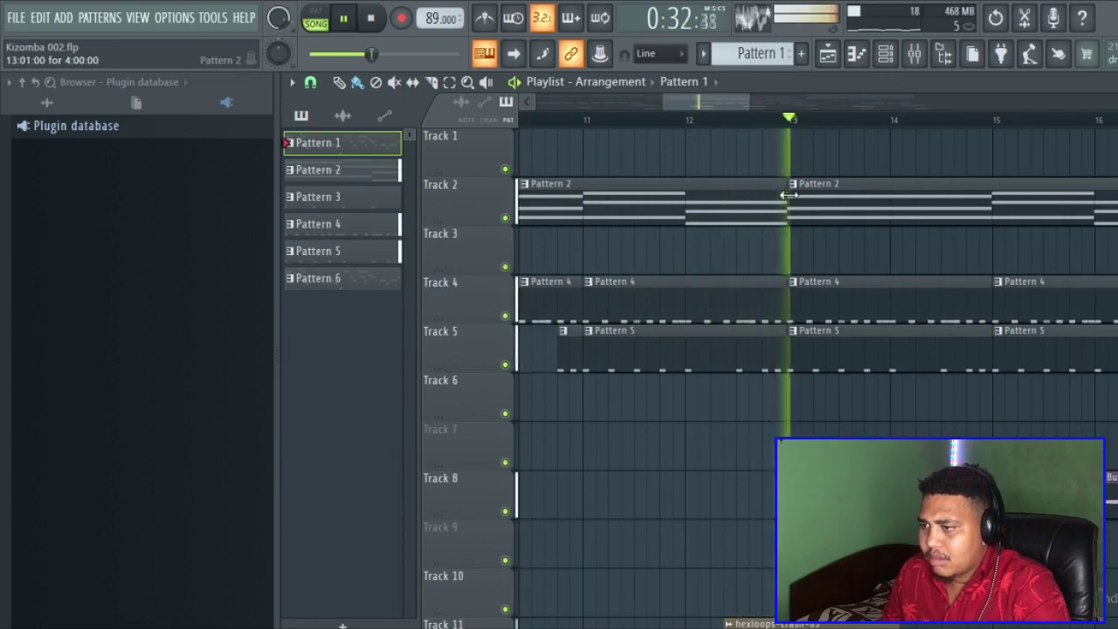
Raise the Burna 100 BPM C Minor insert's volume to 67% (-8.1 dB) in the mixer and stop playback
drag(749, 103, 782, 102)
click(915, 58)
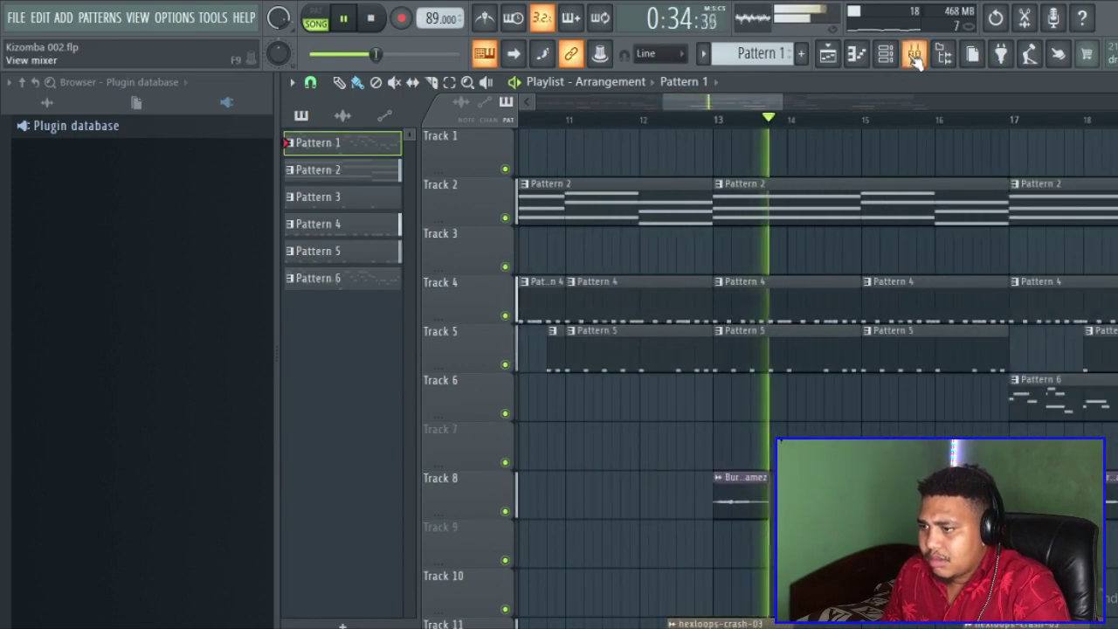
key(space)
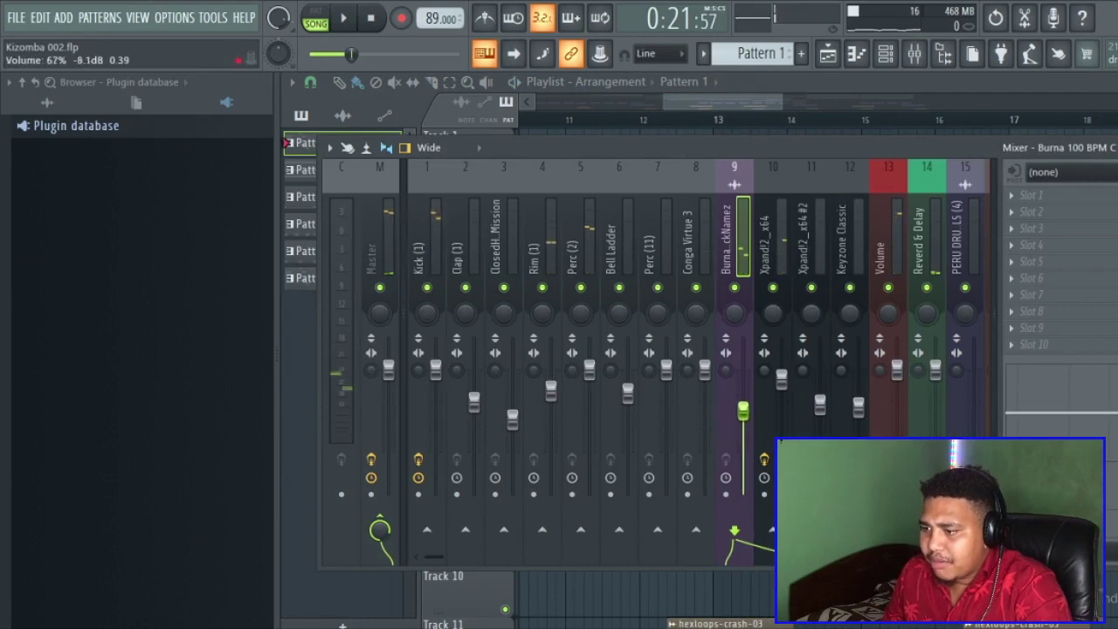
Close the mixer and play the song from around bar 13 towards bar 17, following the playhead
key(F9)
key(space)
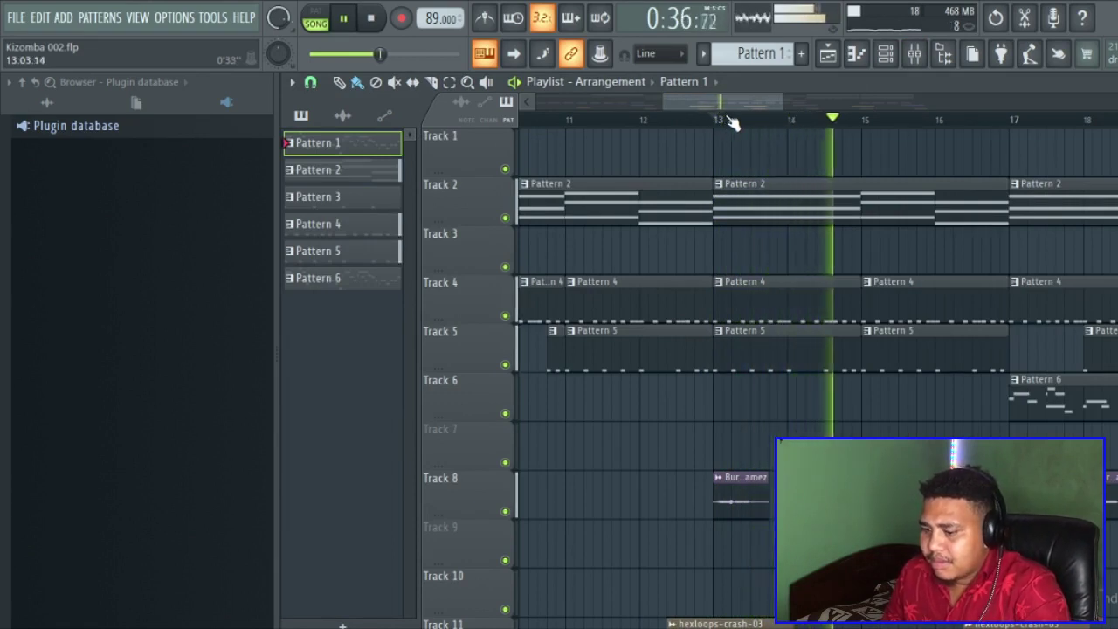
drag(748, 113, 790, 106)
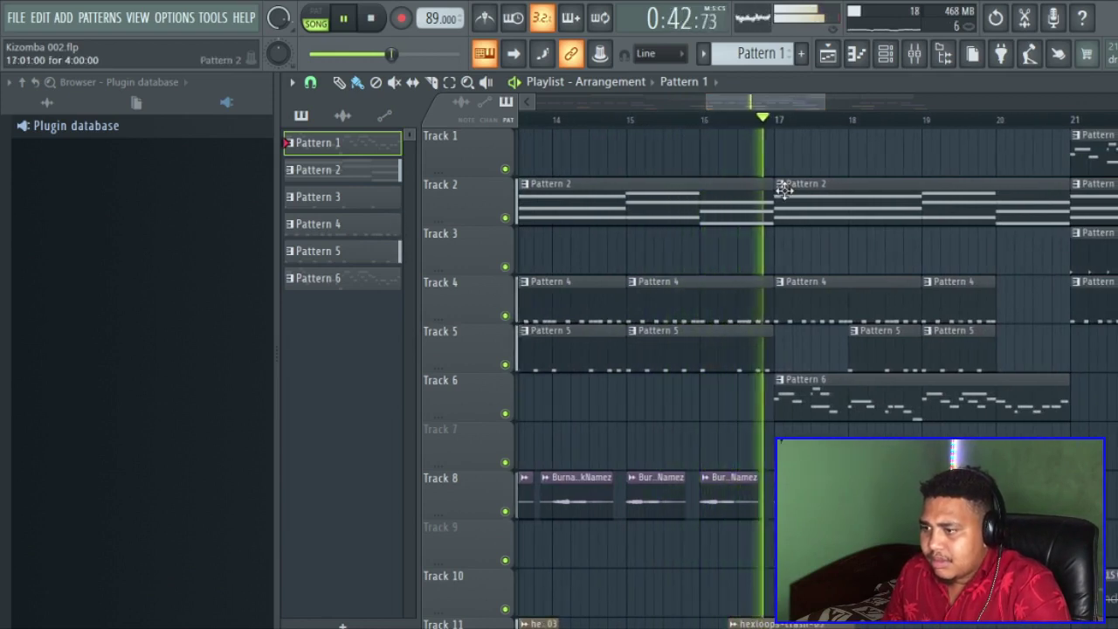
Lower the Keyzone Classic insert's volume slightly in the mixer and play the song from bar 17
click(918, 55)
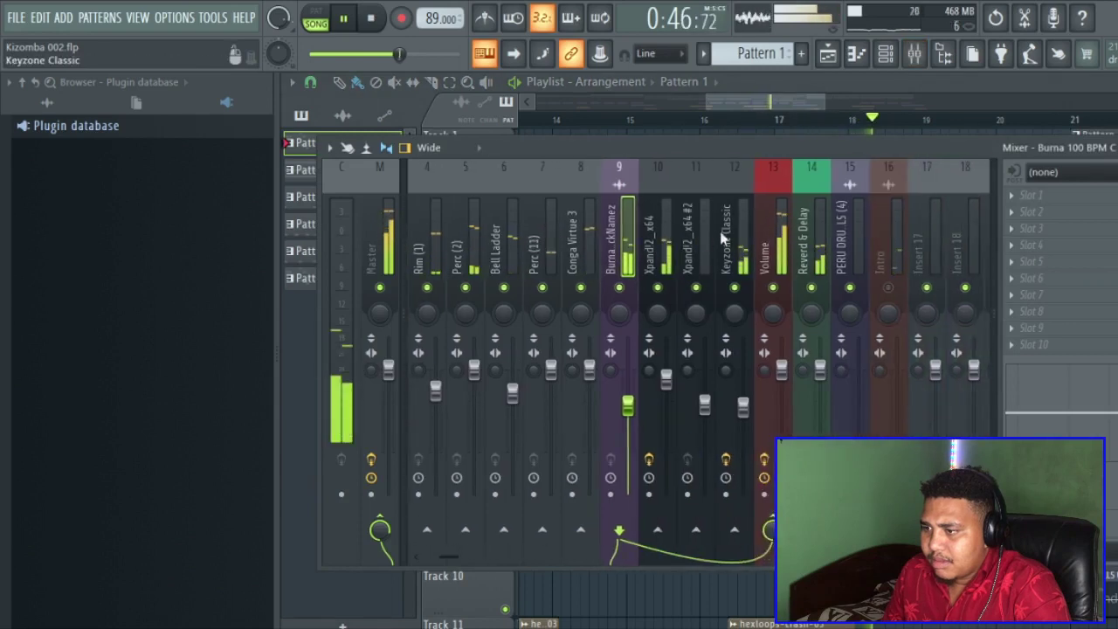
click(734, 239)
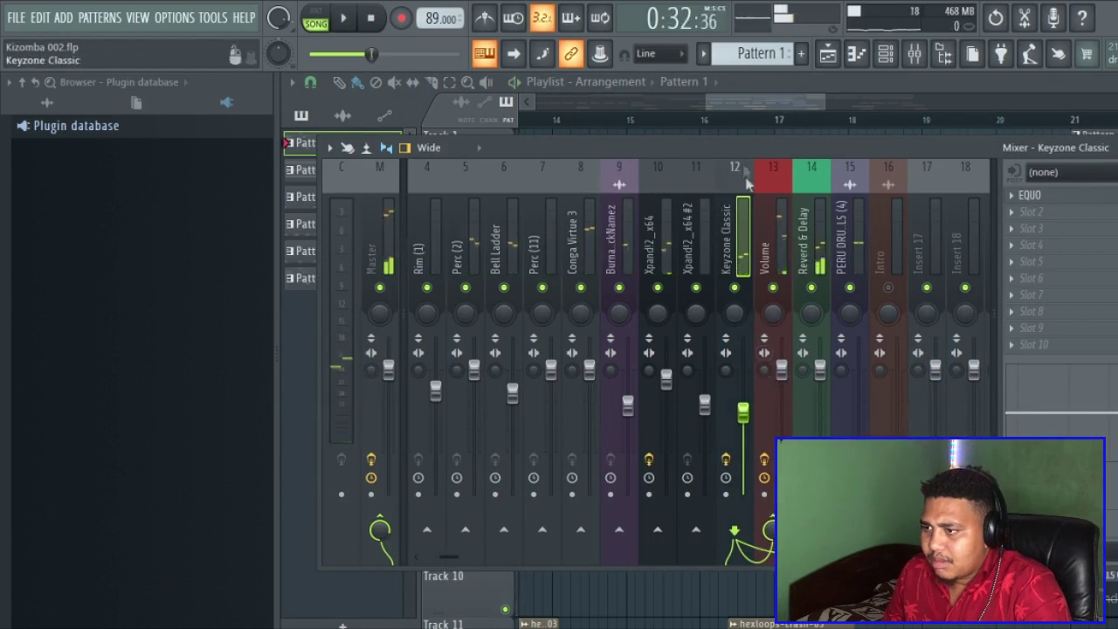
click(766, 112)
click(782, 122)
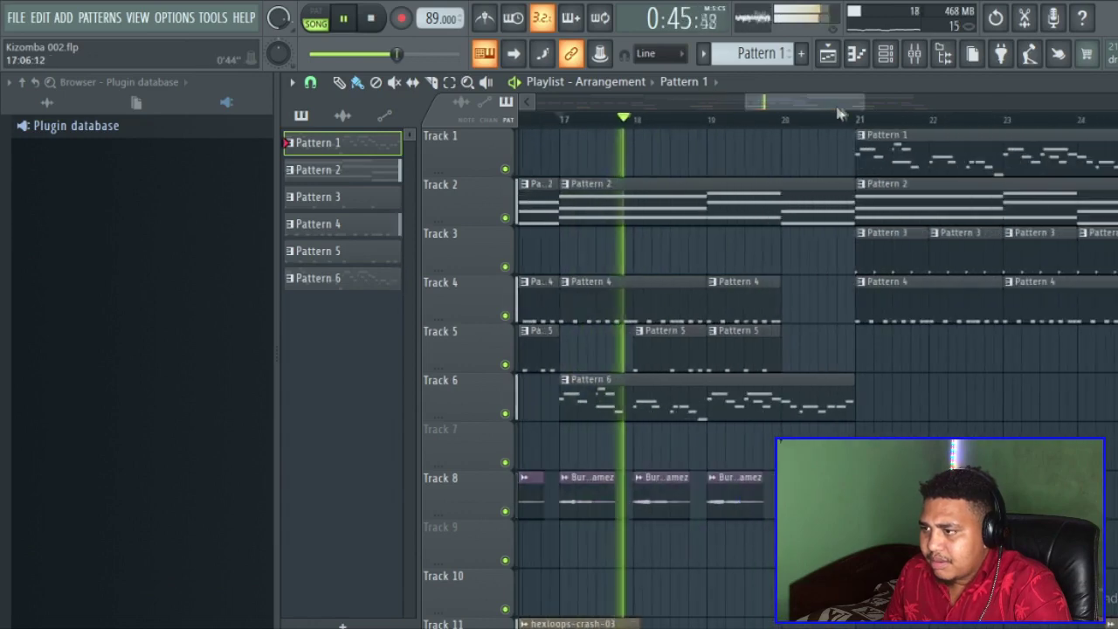
Check the mixer levels during the section from bar 17 and stop playback around the Track 10 drum fill
click(914, 53)
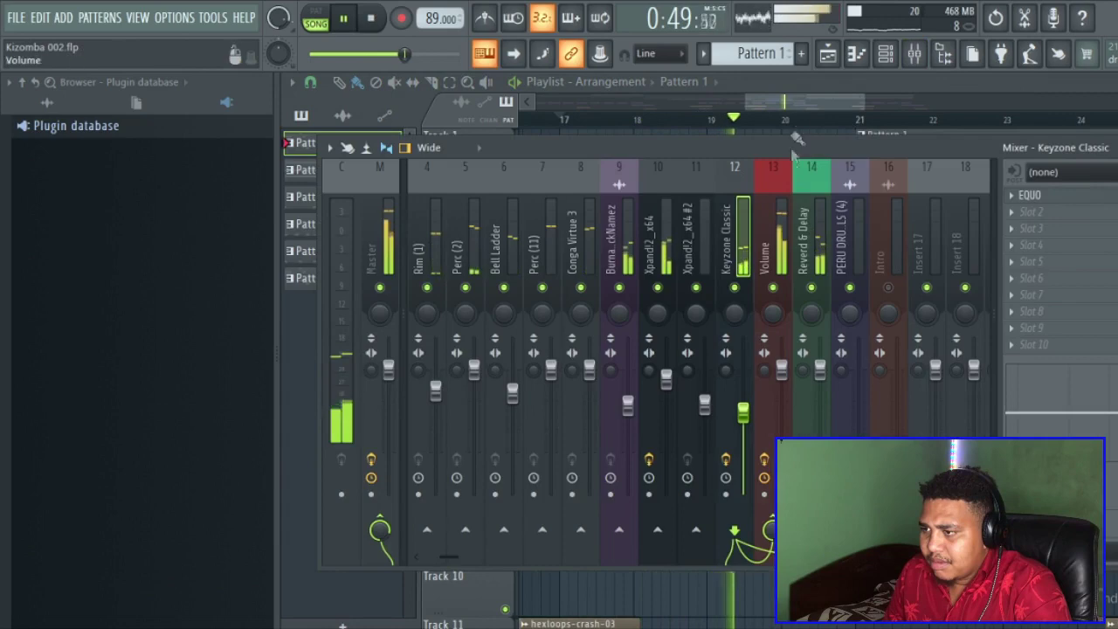
click(792, 107)
scroll(863, 385, down, 5)
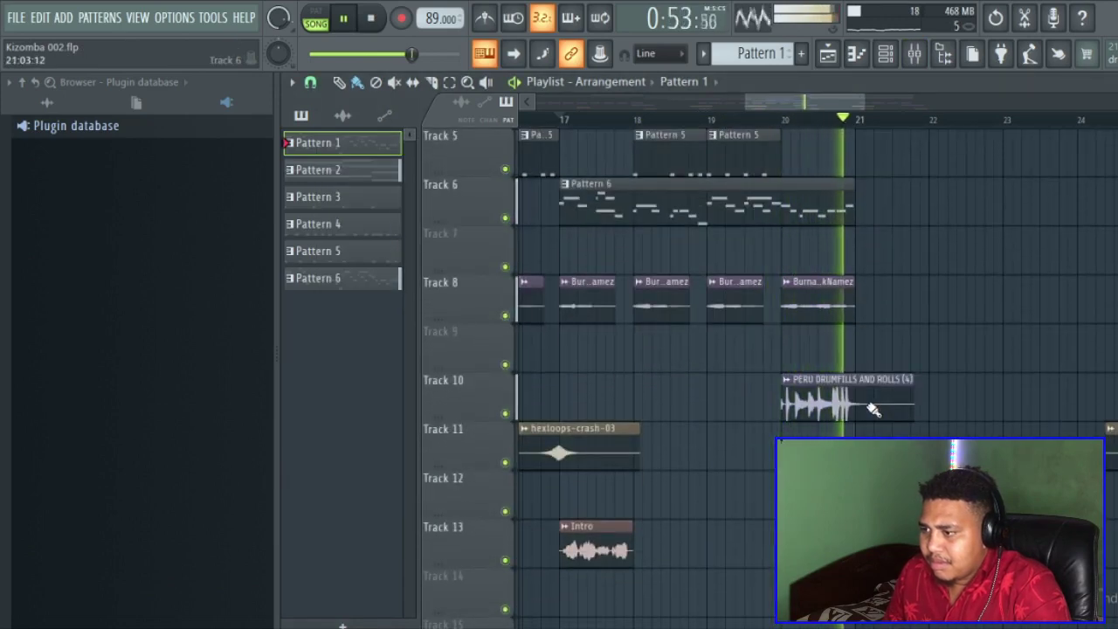
key(space)
Lower the PERU DRUMFILLS AND ROLLS (4) insert's volume in the mixer and play the song from bar 20
double_click(813, 405)
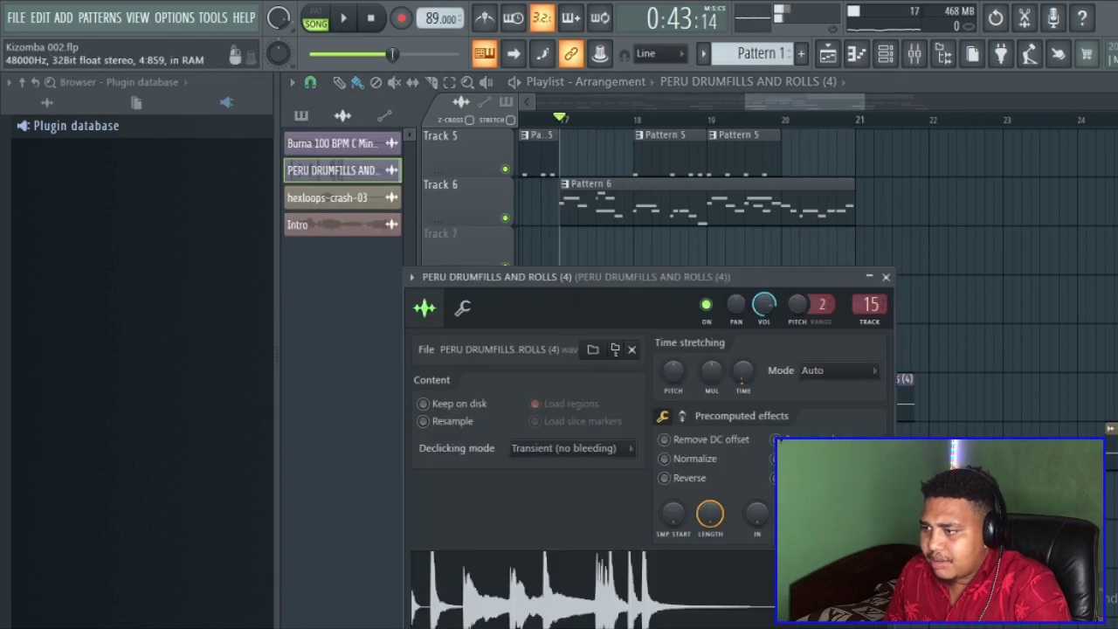
click(914, 54)
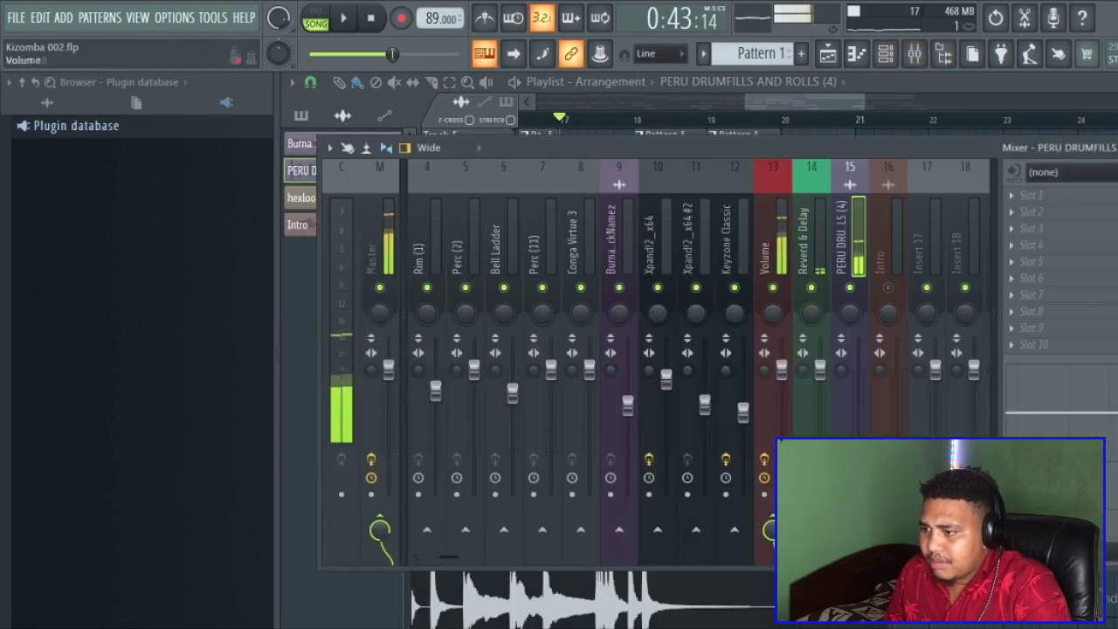
key(space)
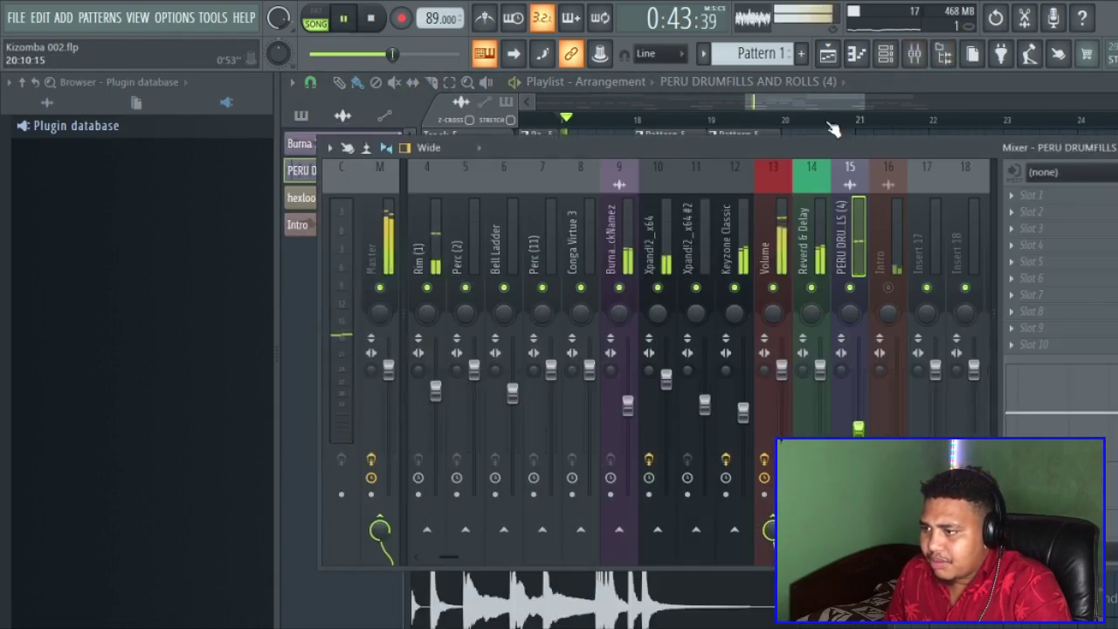
click(783, 123)
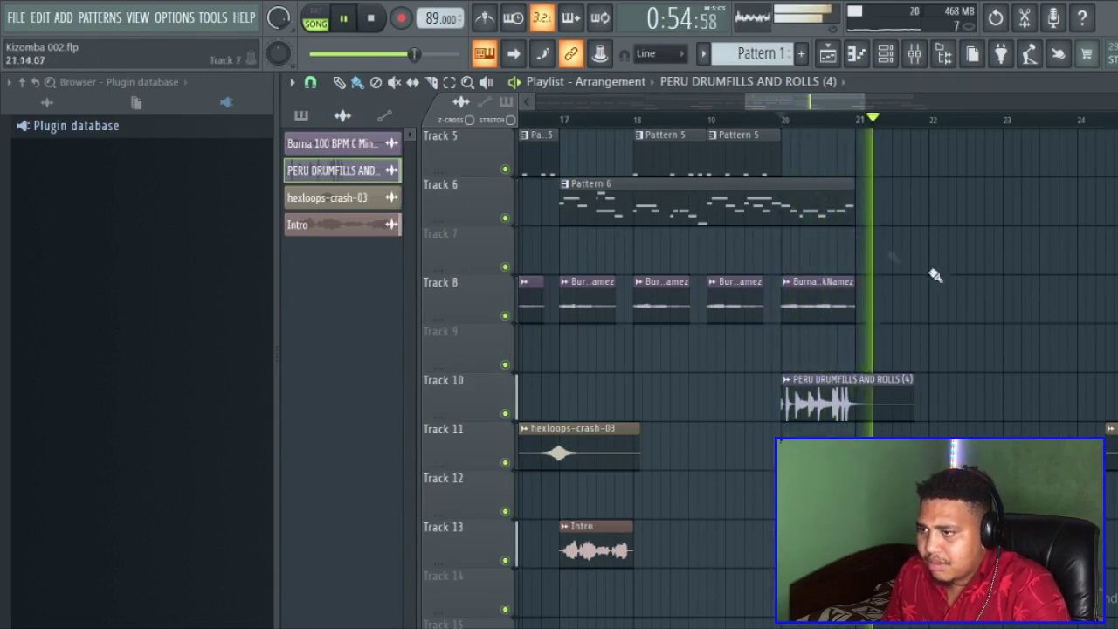
Inspect the arrangement's tracks after bar 21 and replay the song from bar 9
scroll(1066, 327, up, 4)
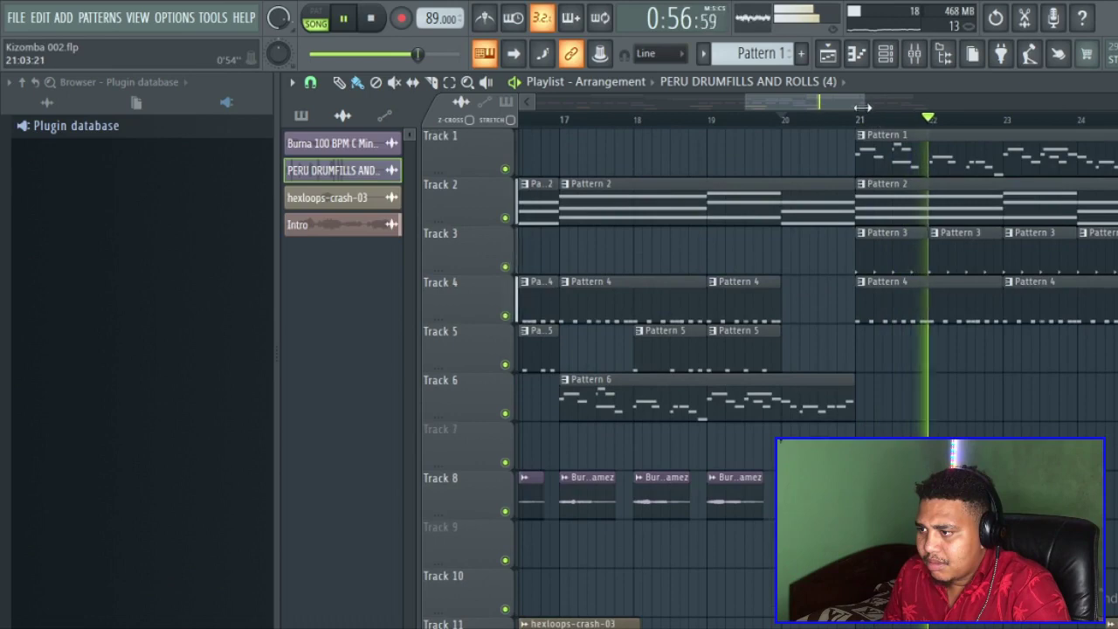
scroll(856, 205, down, 4)
scroll(818, 231, down, 3)
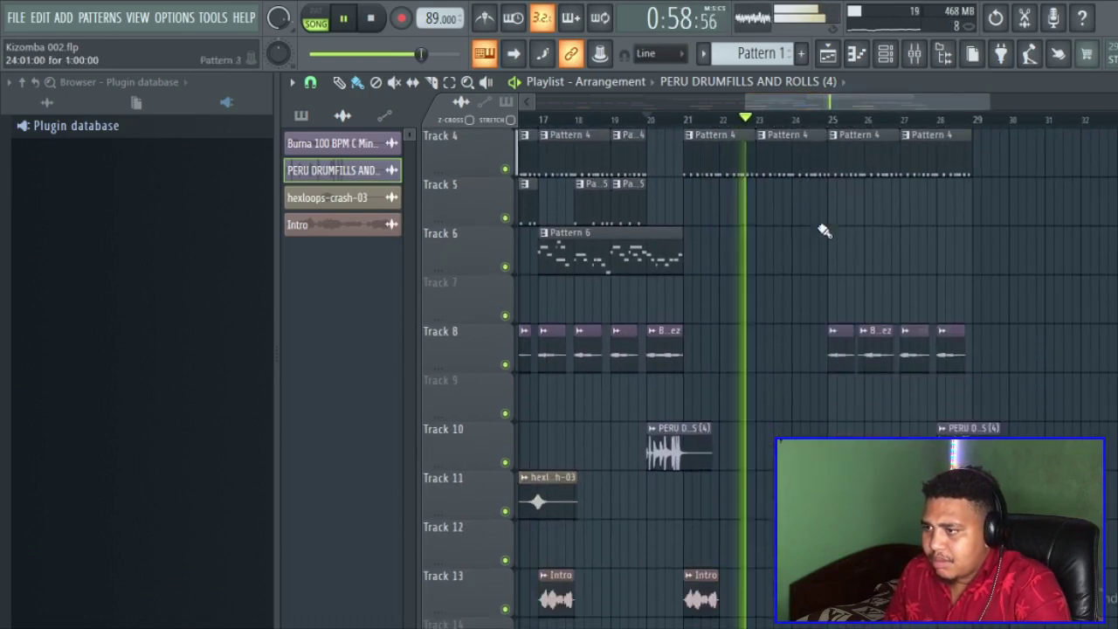
drag(860, 104, 692, 115)
click(695, 119)
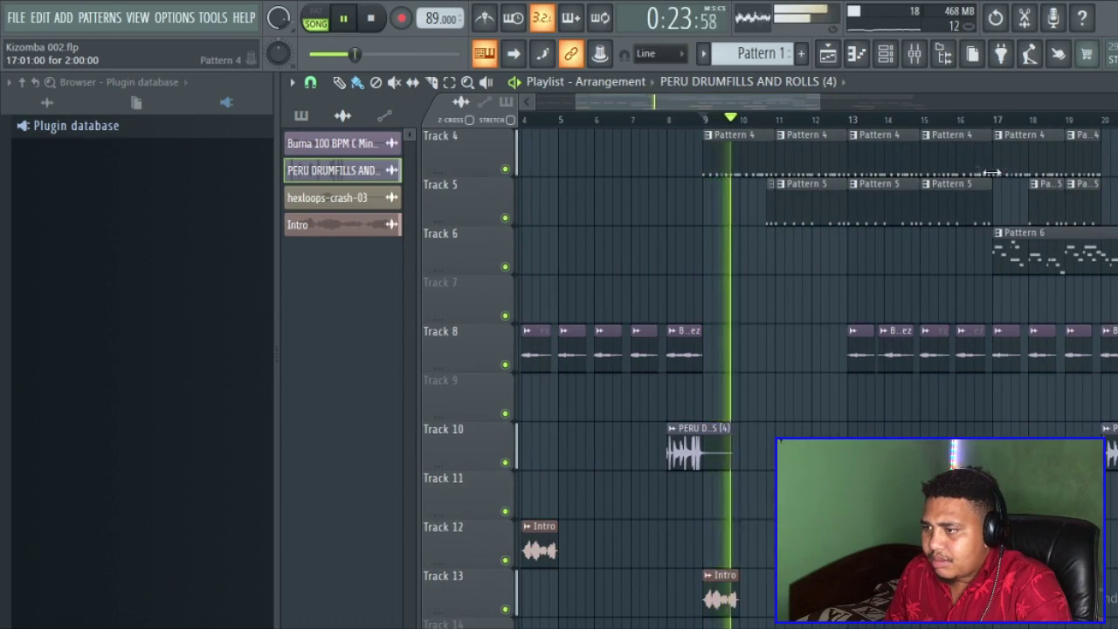
drag(807, 106, 827, 104)
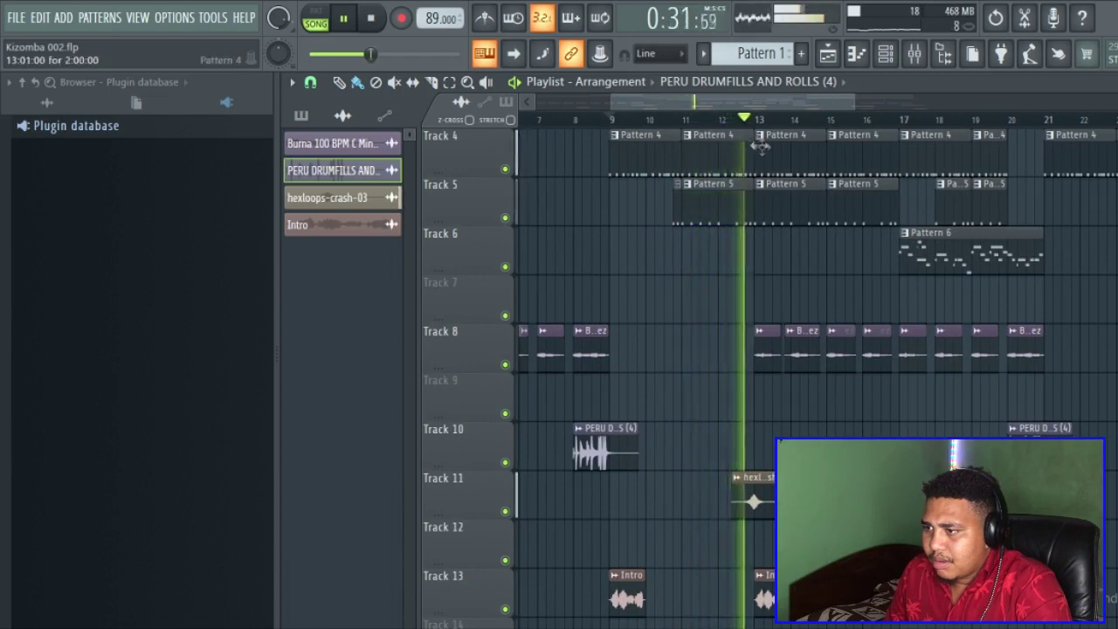
Load Gross Beat in the Master's first effect slot, choose its 1 Beat Gate volume preset, and audition it just after bar 16
click(891, 119)
key(space)
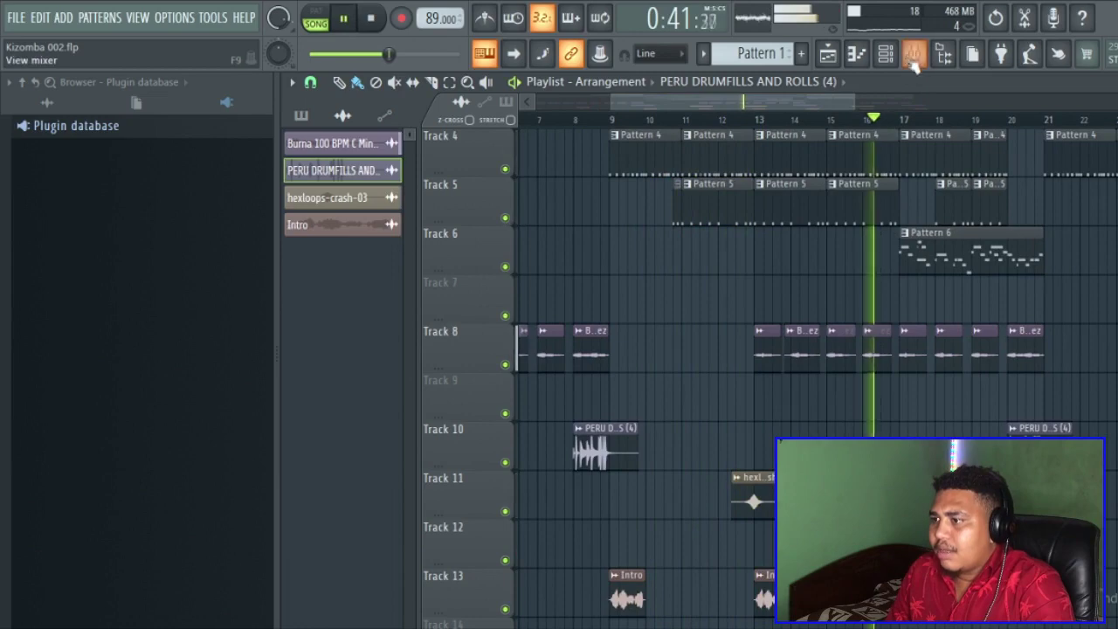
click(914, 54)
click(375, 228)
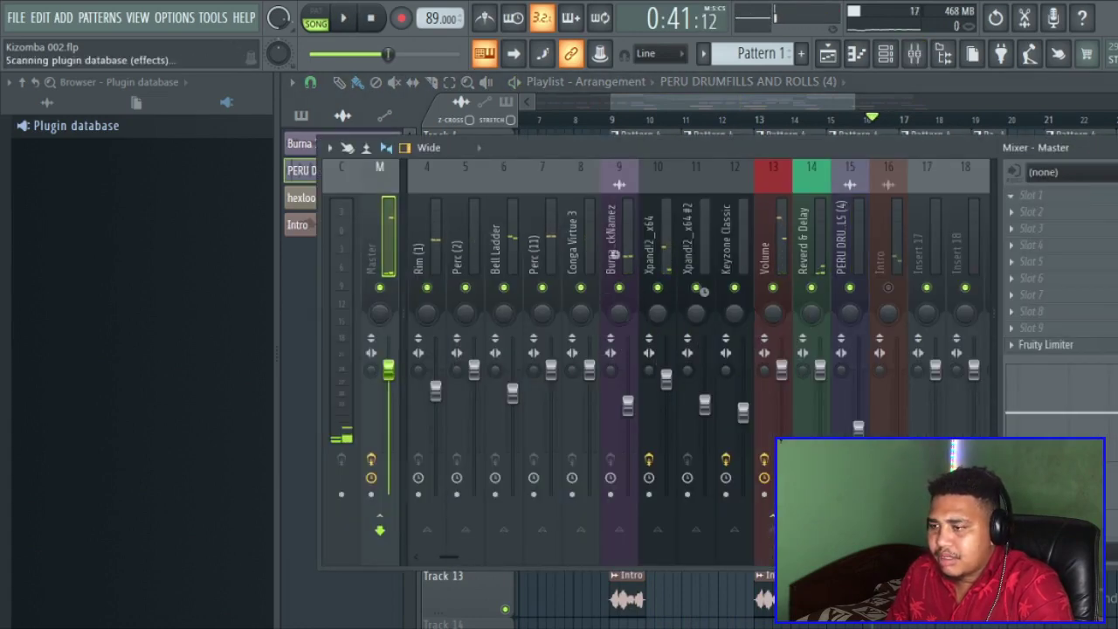
key(F8)
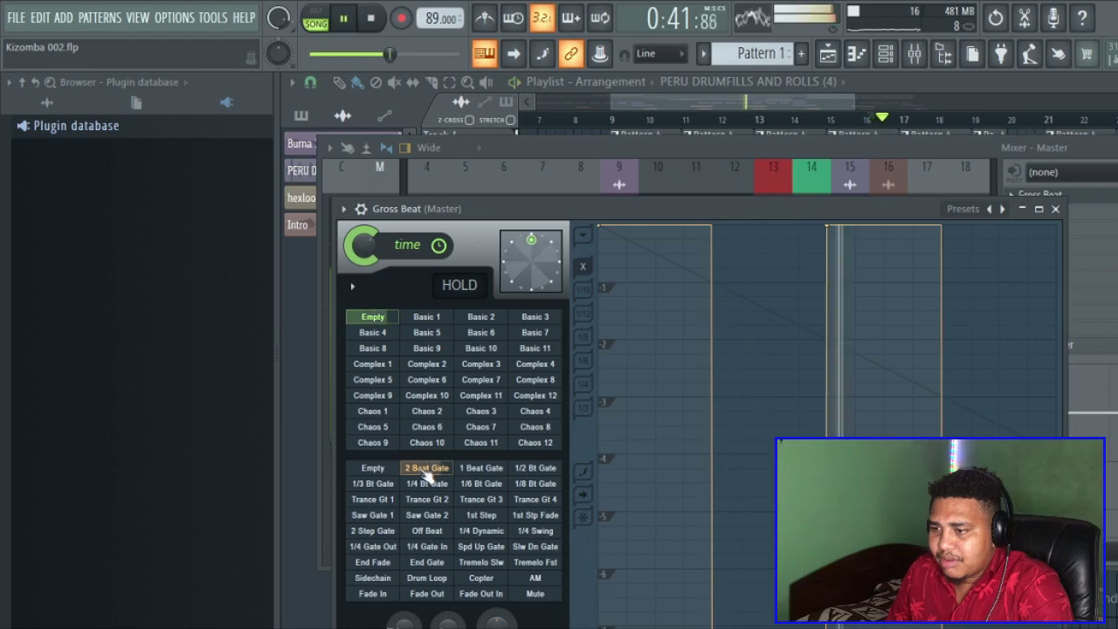
click(481, 468)
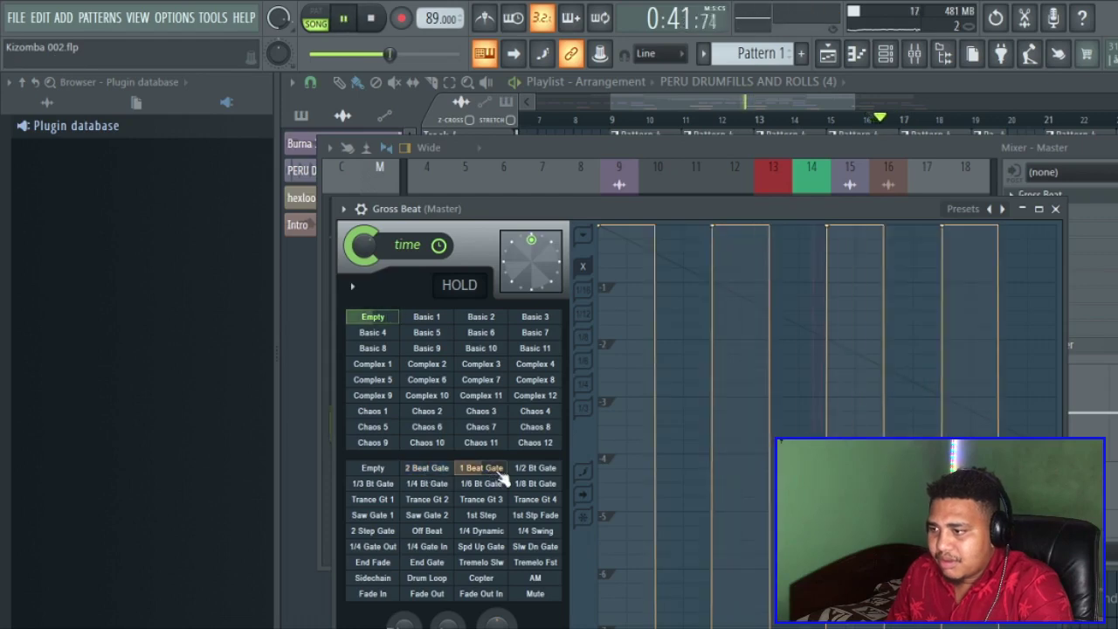
Create an automation clip for the Master's Gross Beat mute/solo switch and stop playback
click(1116, 195)
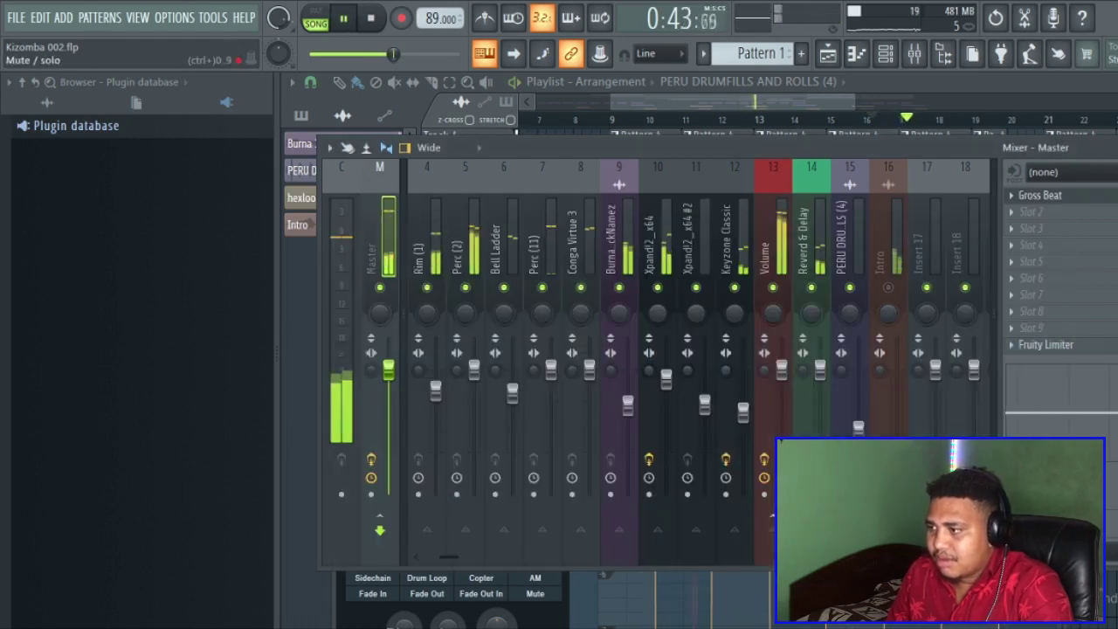
right_click(1116, 195)
click(1108, 330)
drag(682, 104, 872, 114)
key(space)
Shape the Gross Beat - Mute / solo automation to 100% for the last beat before bar 17, low on both sides
drag(970, 103, 789, 101)
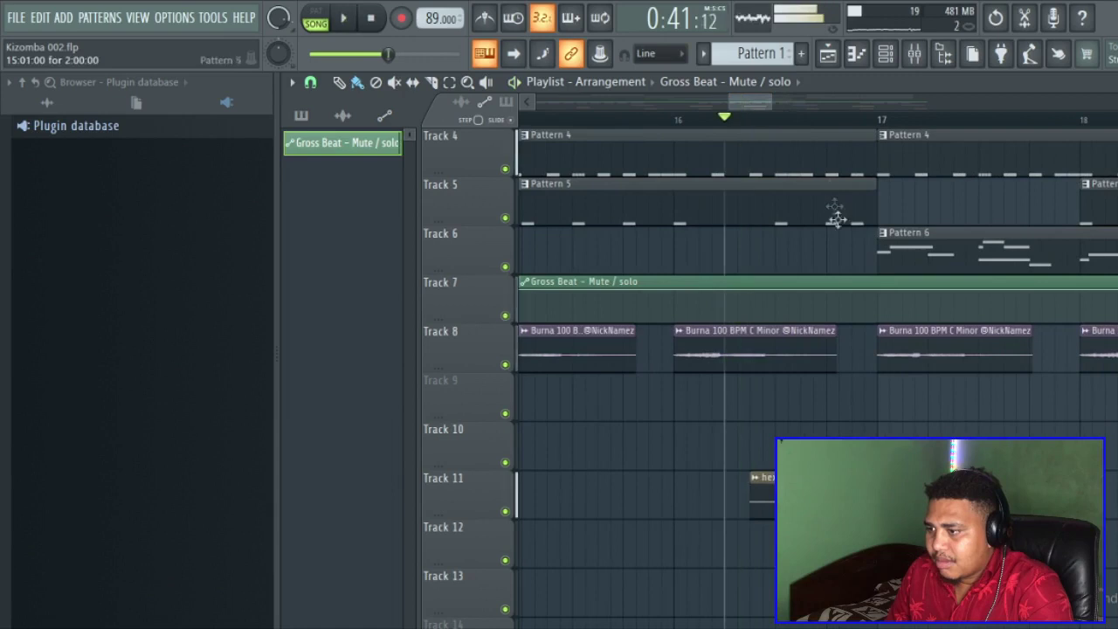
drag(829, 294, 839, 321)
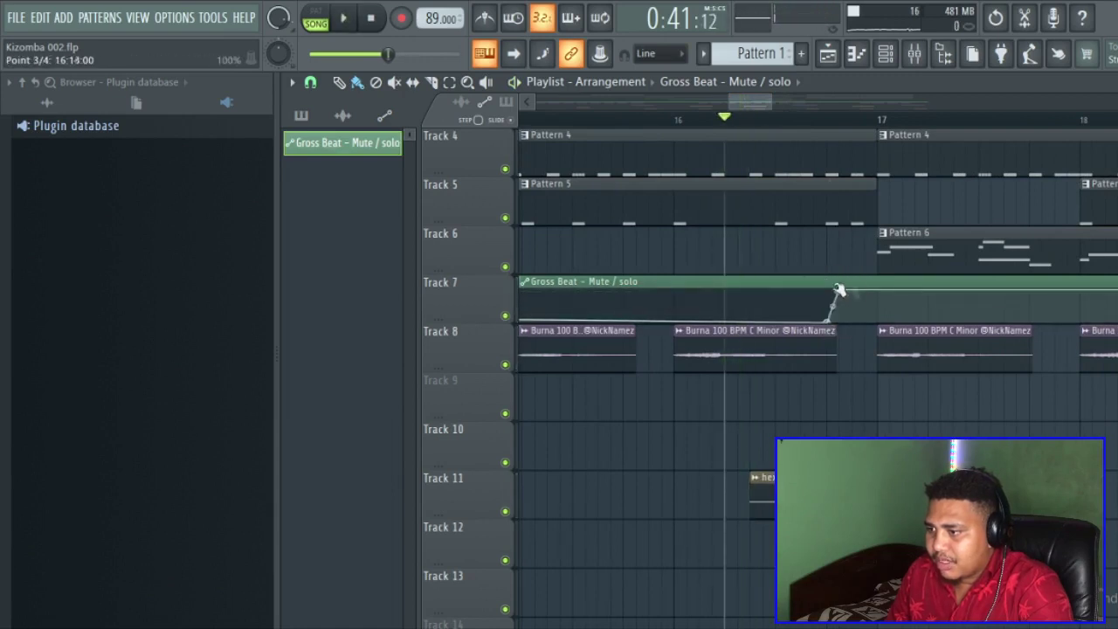
drag(877, 292, 877, 321)
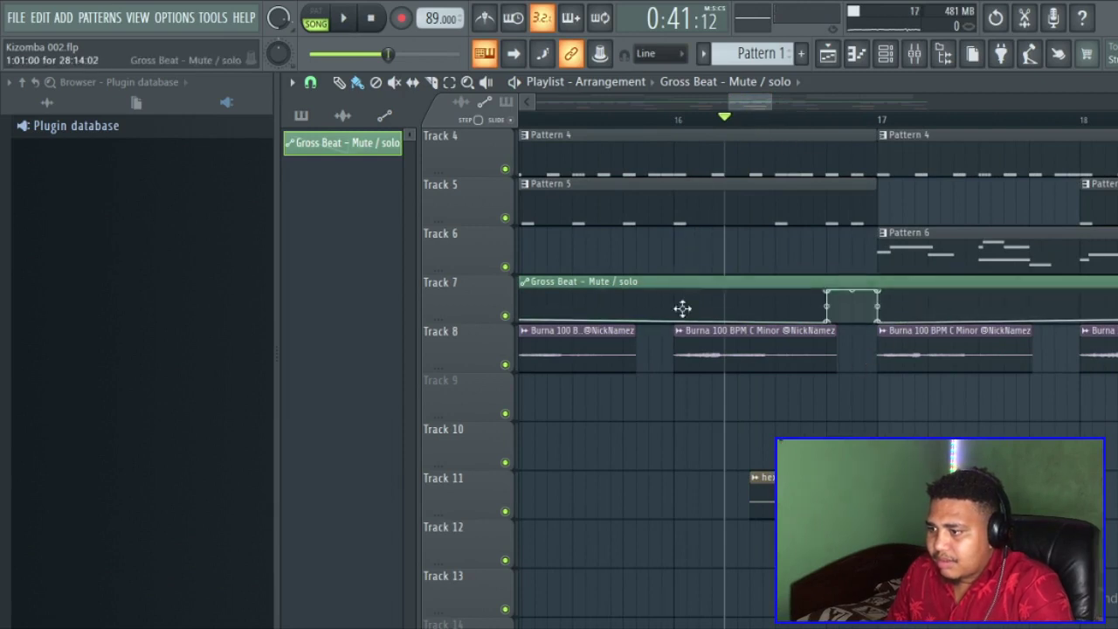
Move the Gross Beat - Mute / solo clip from Track 7 to Track 14 and lower its start point to the minimum
scroll(683, 287, down, 8)
scroll(636, 282, down, 1)
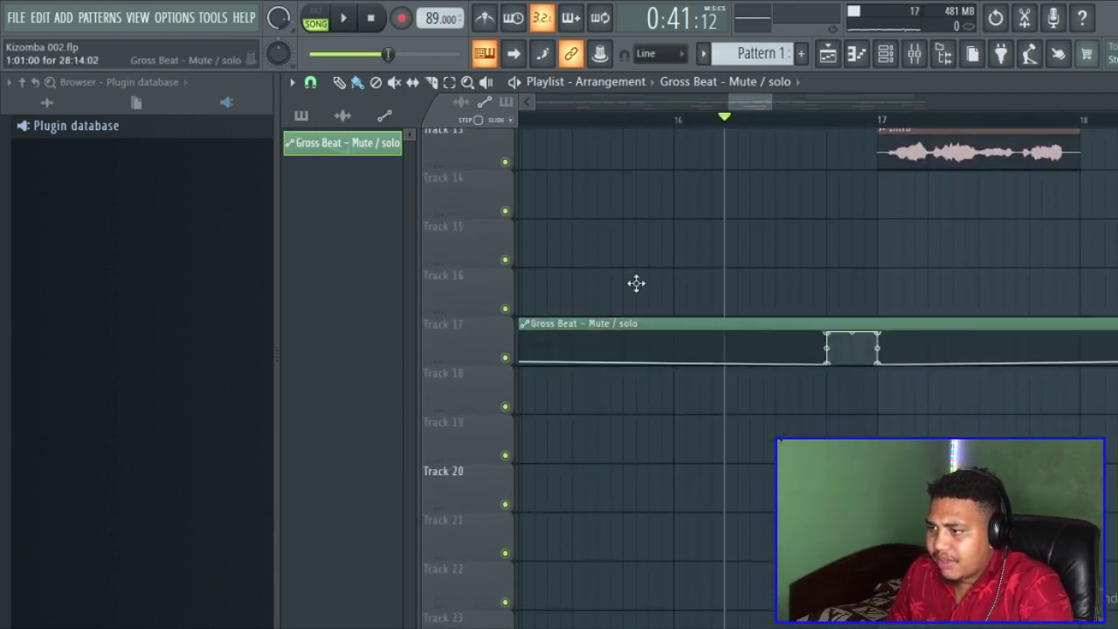
drag(772, 102, 504, 108)
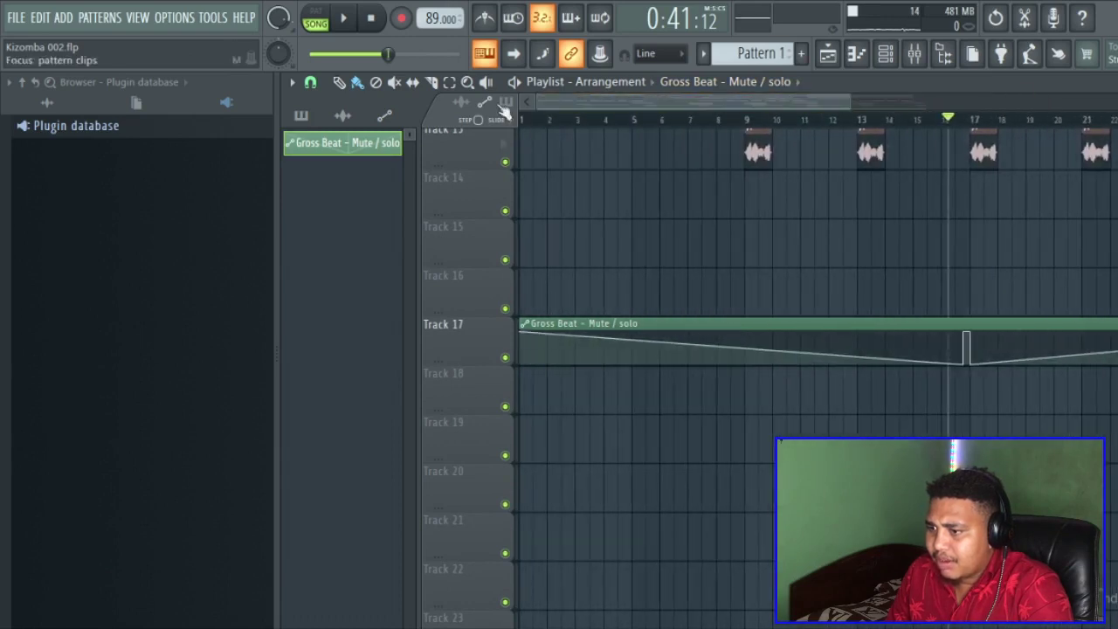
right_click(527, 335)
click(648, 328)
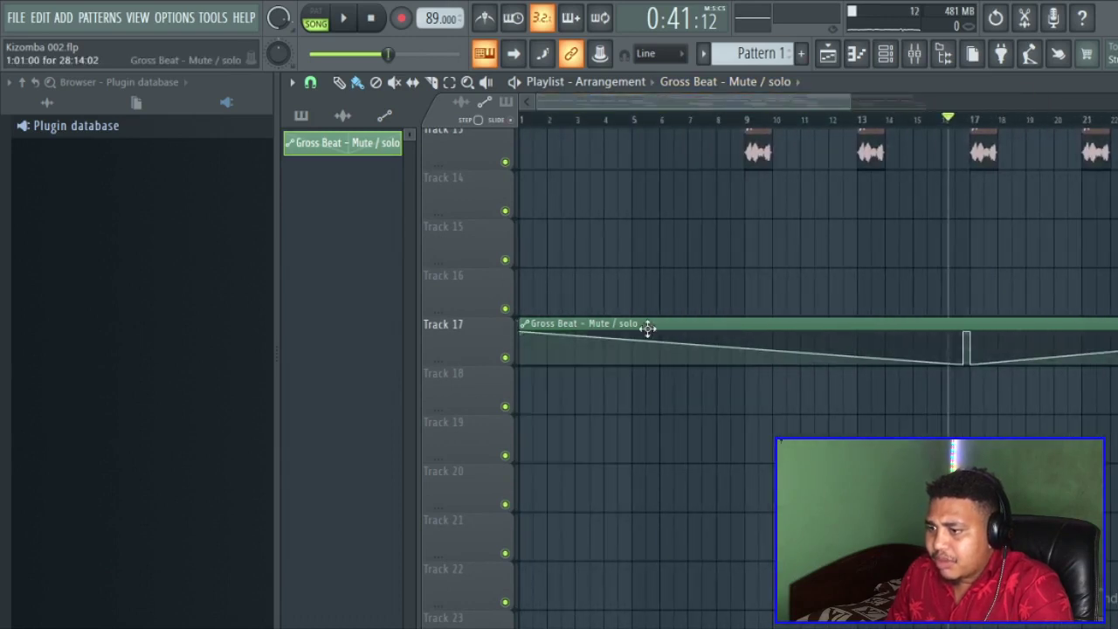
drag(637, 327, 612, 173)
Lower the end point of the Gross Beat - Mute / solo automation, near bar 30, to the minimum
click(791, 82)
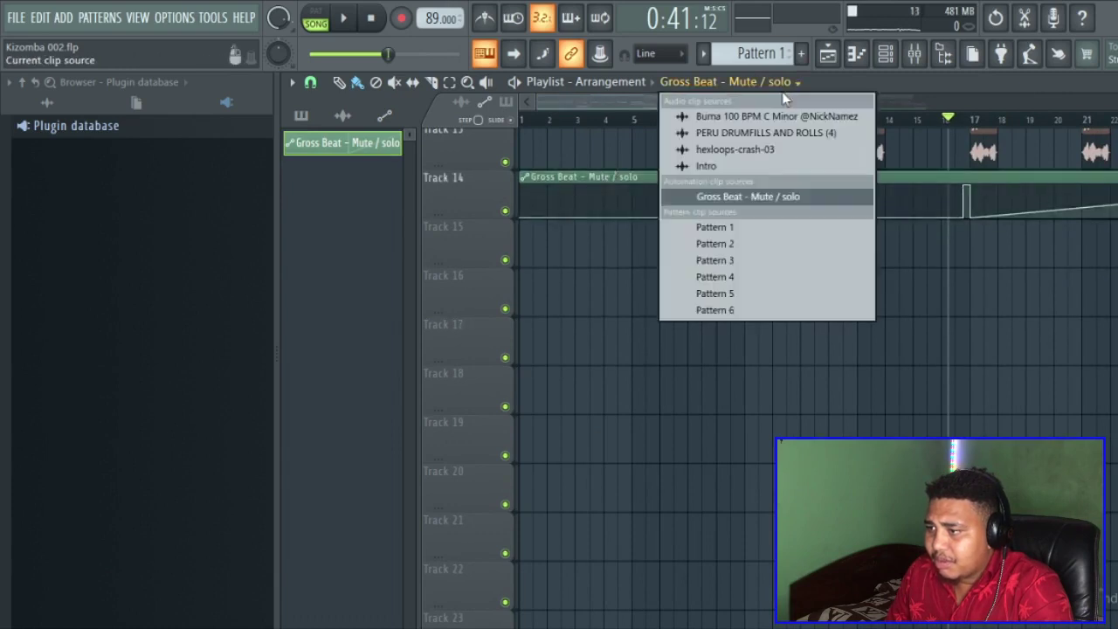
drag(819, 104, 1099, 113)
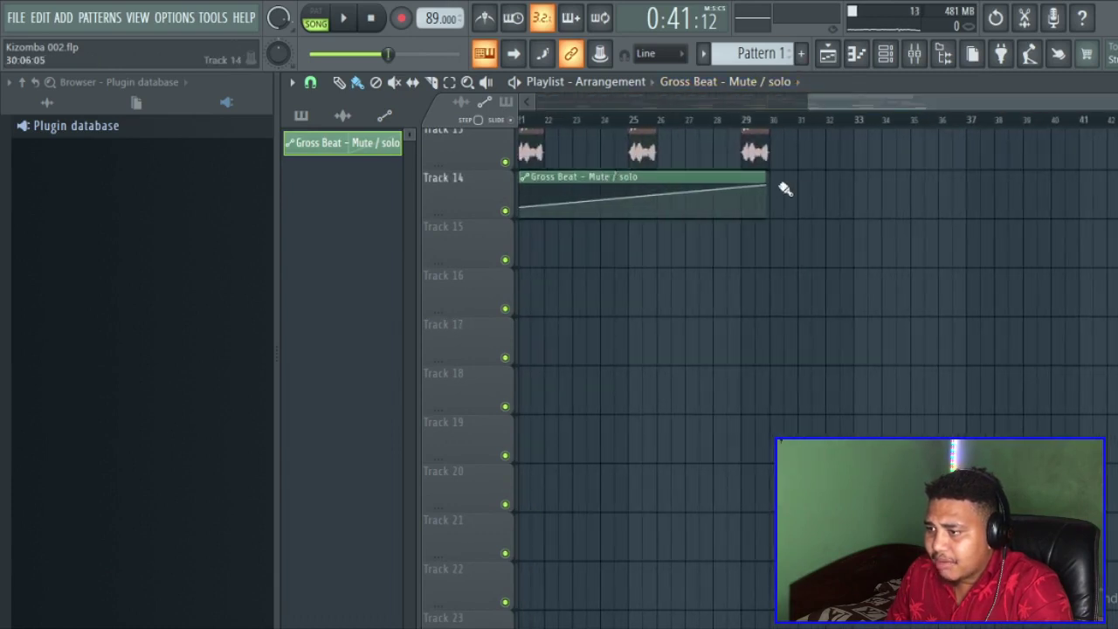
drag(767, 185, 786, 260)
Play the song from bar 13 through bar 17 to hear the gate effect, and bring the bar 17 crash into view
drag(879, 107, 715, 122)
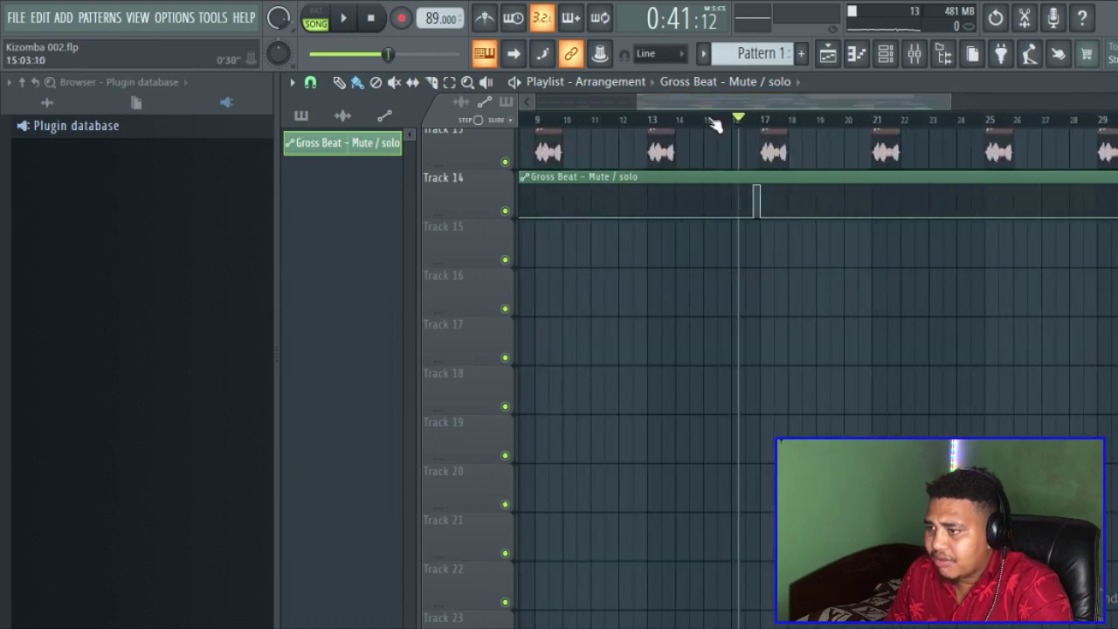
scroll(647, 123, up, 3)
click(646, 122)
key(space)
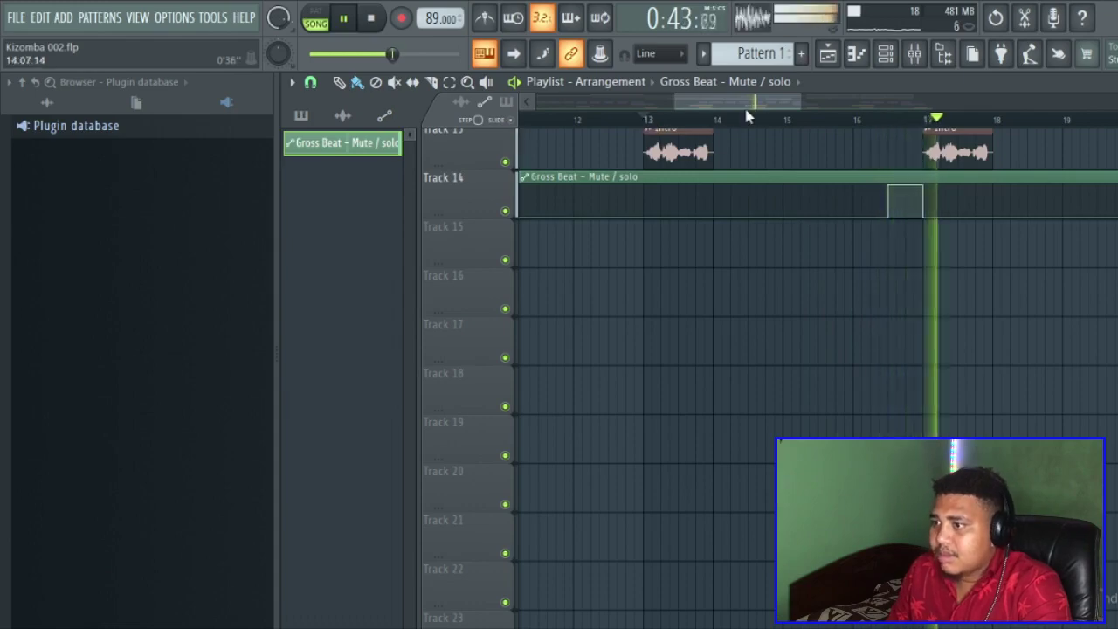
drag(748, 106, 814, 111)
scroll(844, 240, down, 4)
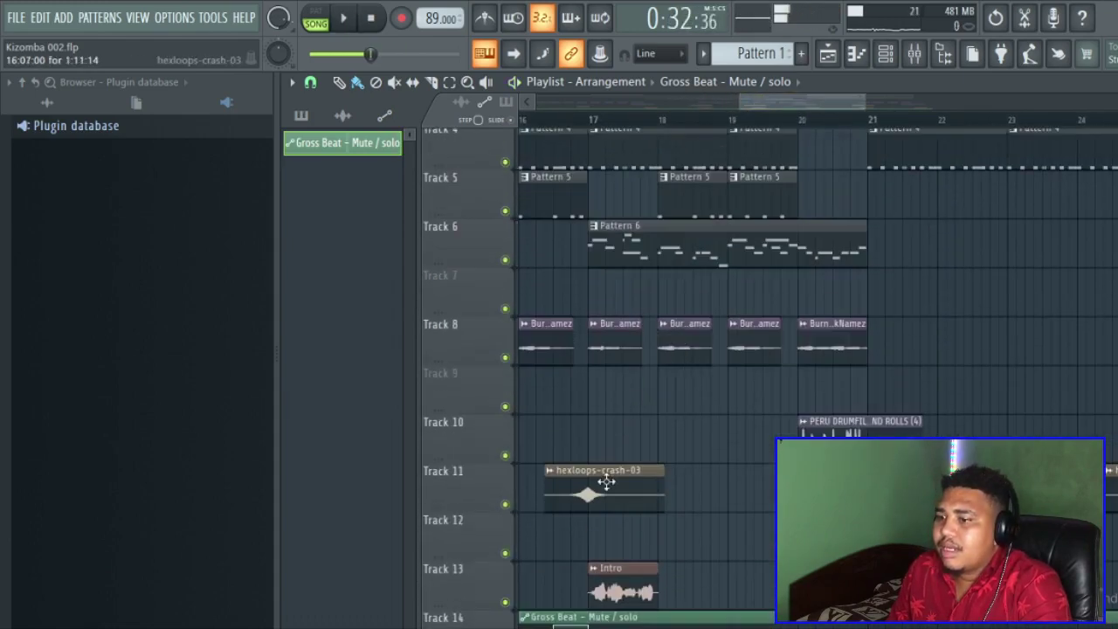
click(602, 487)
double_click(601, 487)
click(915, 56)
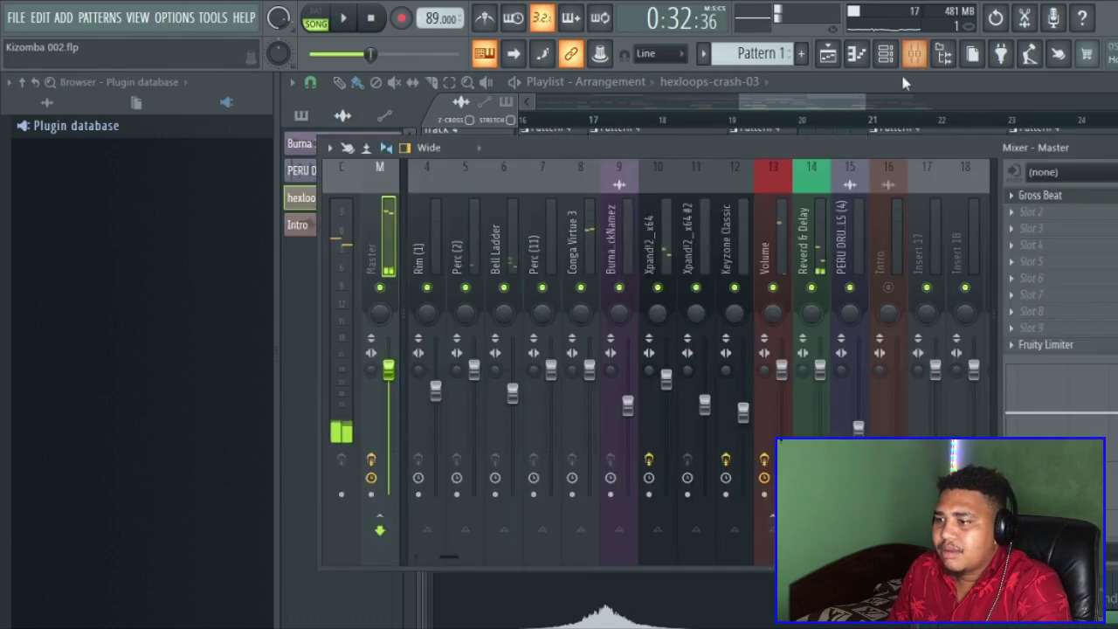
right_click(485, 63)
click(553, 70)
scroll(761, 229, up, 1)
scroll(761, 229, down, 4)
scroll(761, 229, up, 3)
click(818, 99)
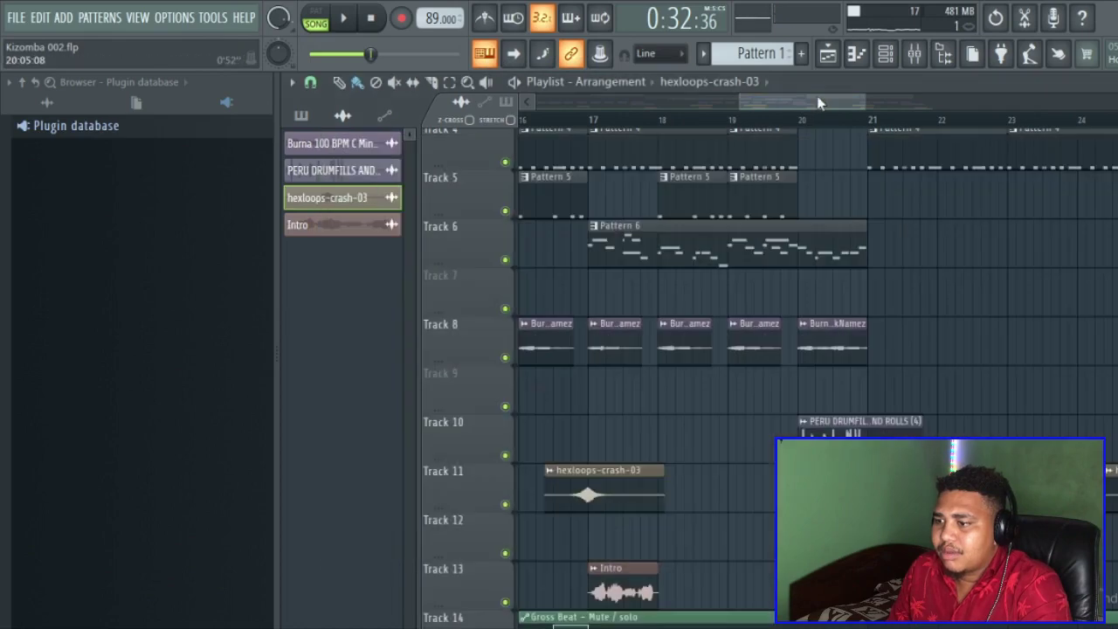
Route the hexloops-crash-03 channel to mixer Insert 17 and send that insert to the Reverd & Delay track
double_click(632, 493)
click(915, 60)
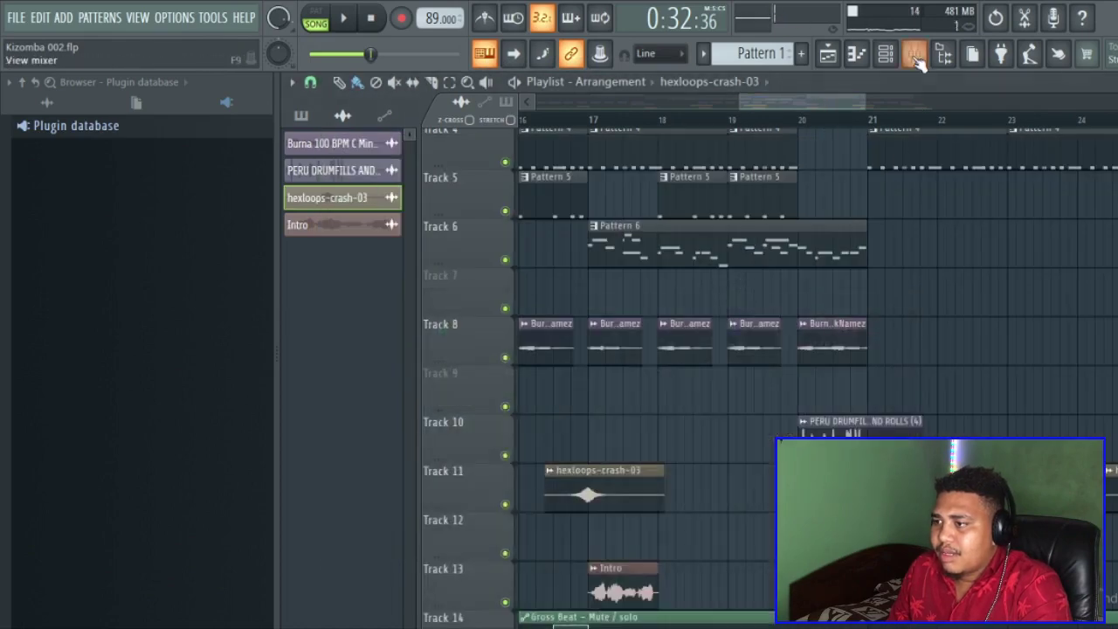
scroll(757, 251, down, 3)
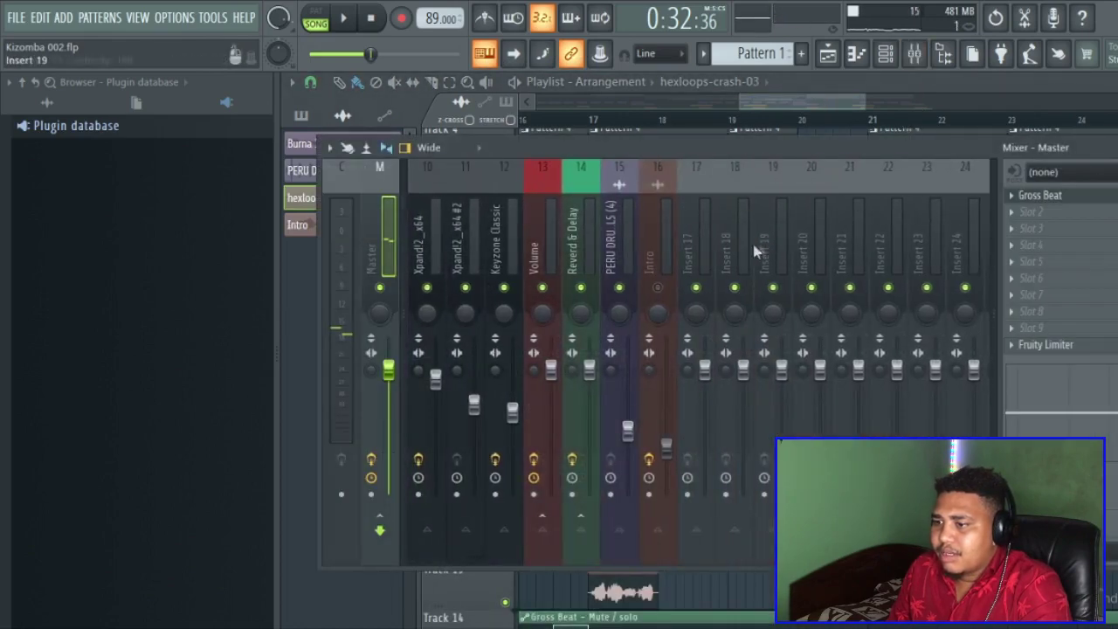
right_click(706, 254)
mouse_move(769, 325)
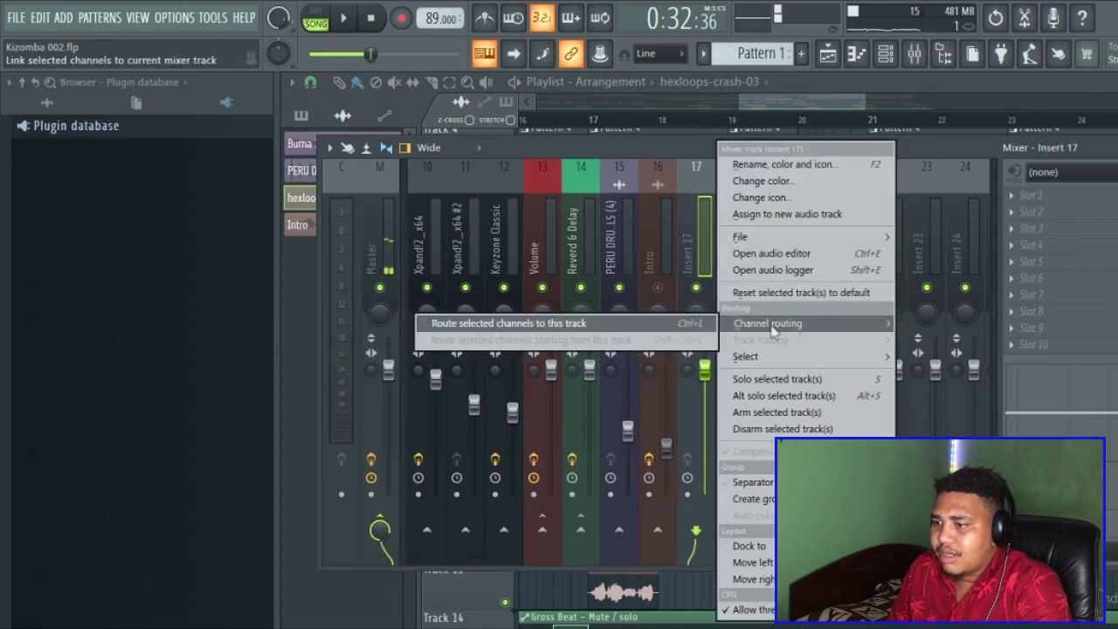
click(678, 324)
click(587, 539)
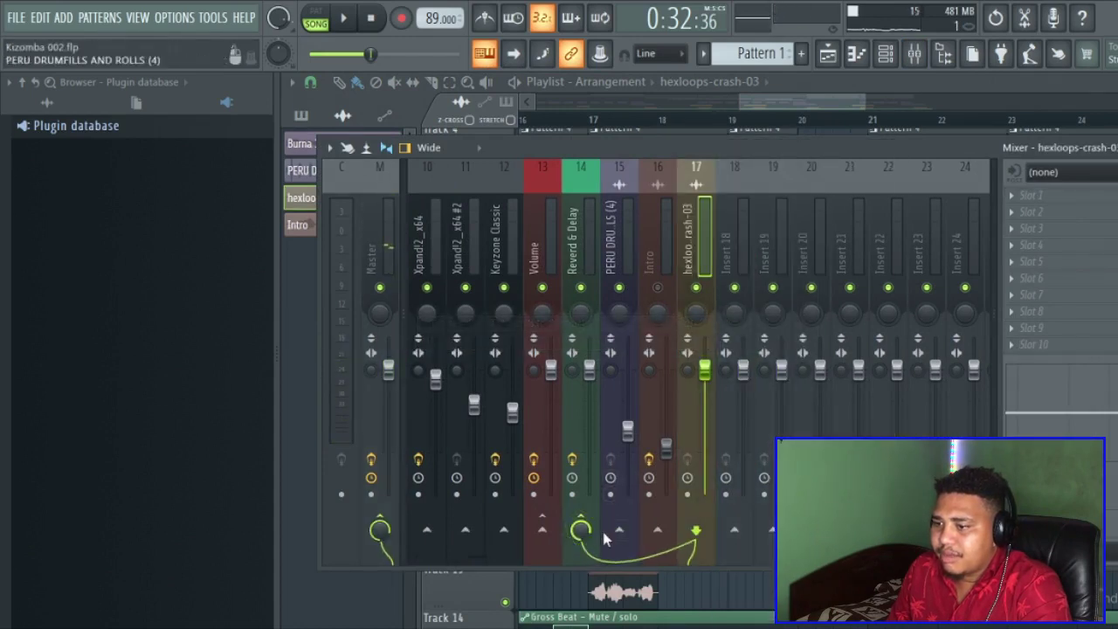
Send the hexloops-crash-03 insert to the Volume mixer track as well
click(553, 529)
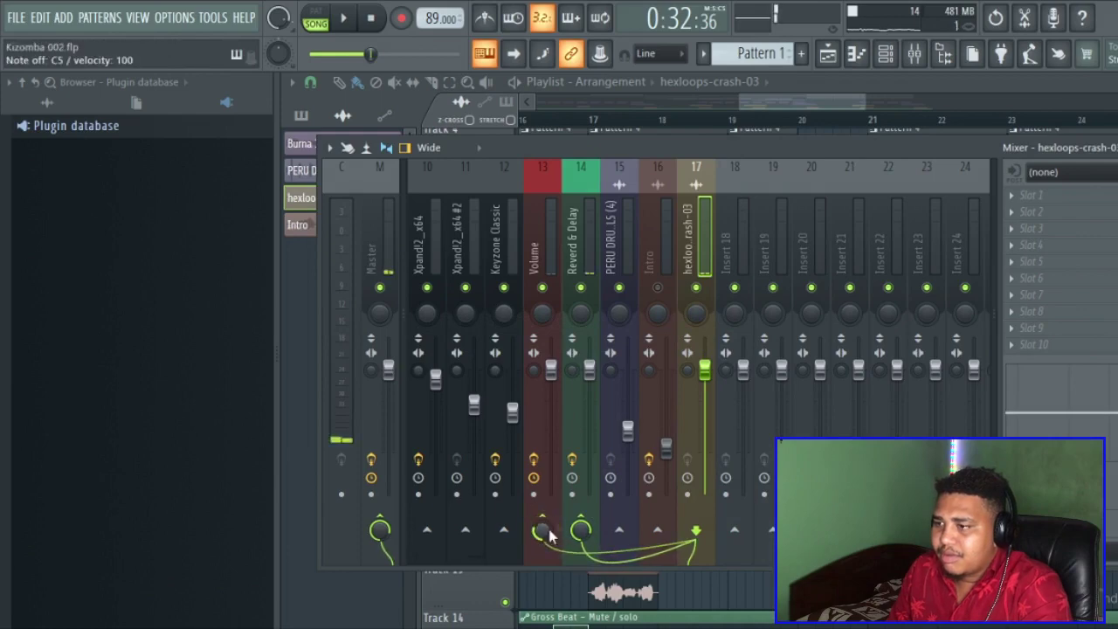
Open Cymatics Pluto on the Xpand!2_x64 mixer insert and load its Dark Dub factory preset
click(821, 112)
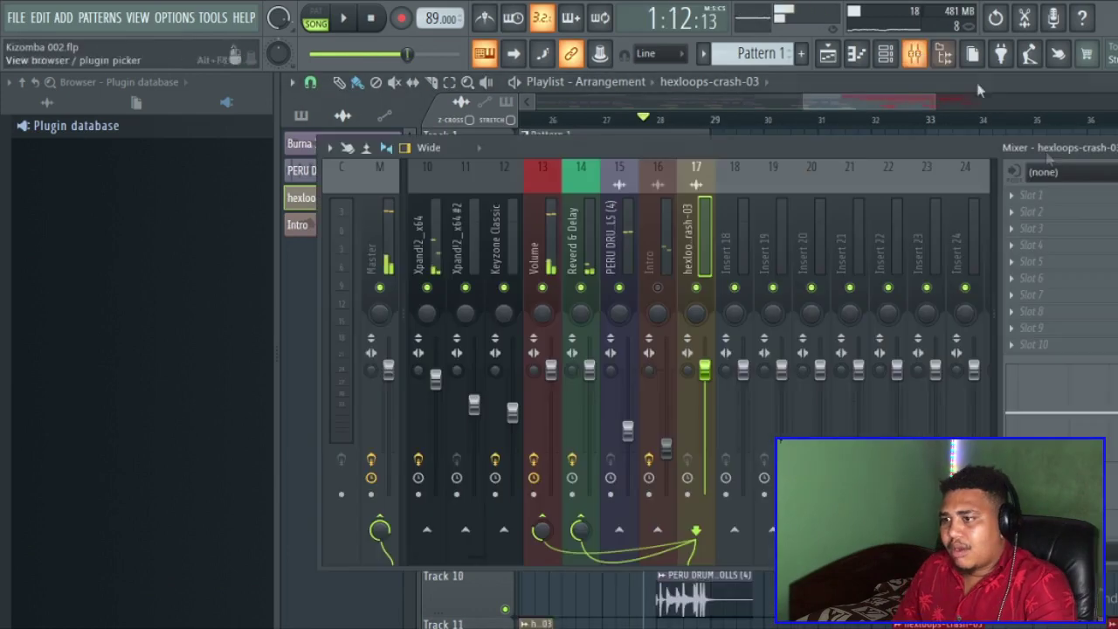
click(388, 245)
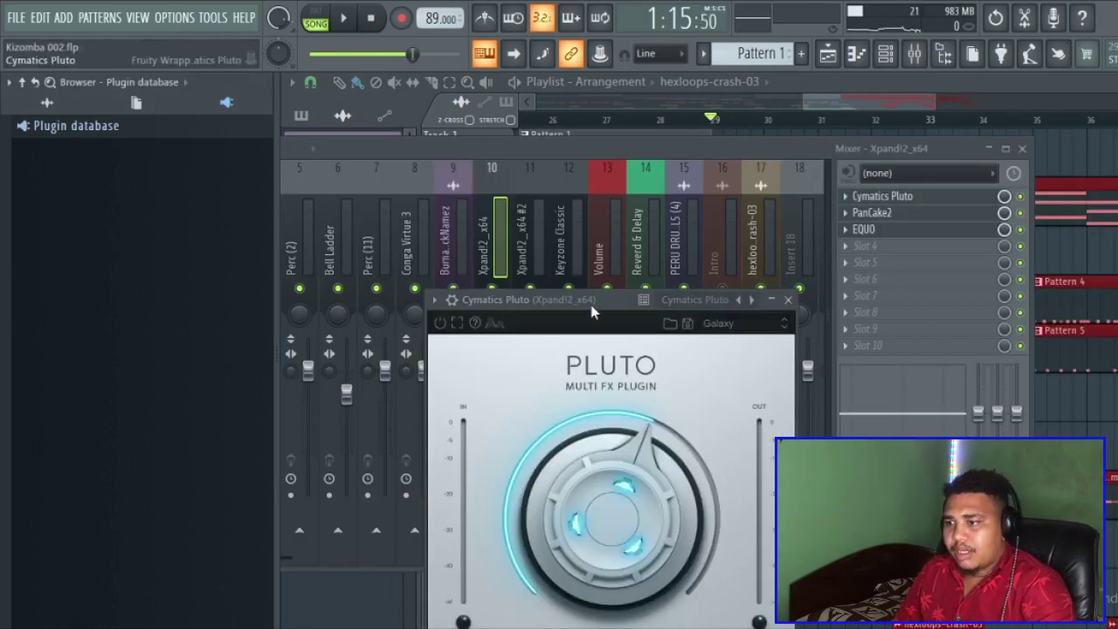
drag(593, 312, 551, 173)
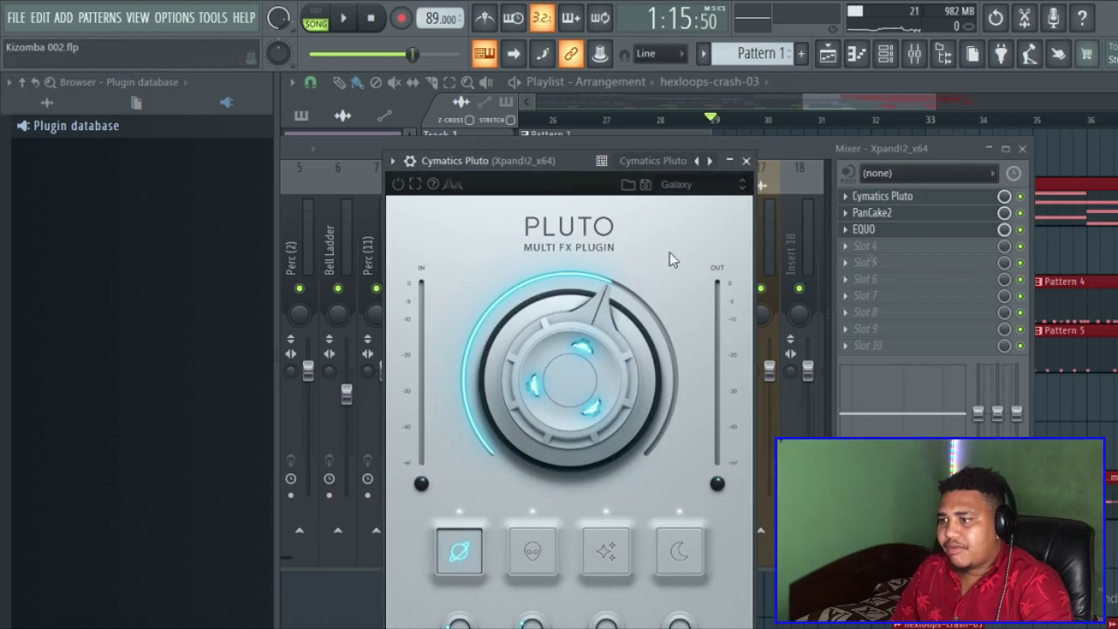
click(720, 190)
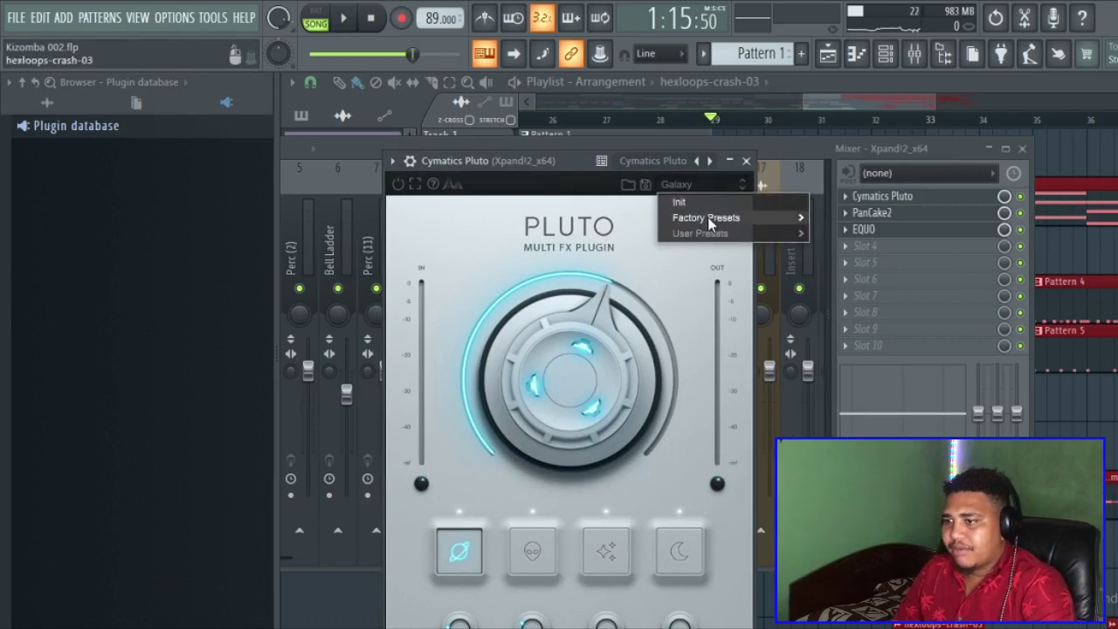
mouse_move(708, 217)
mouse_move(871, 225)
click(918, 284)
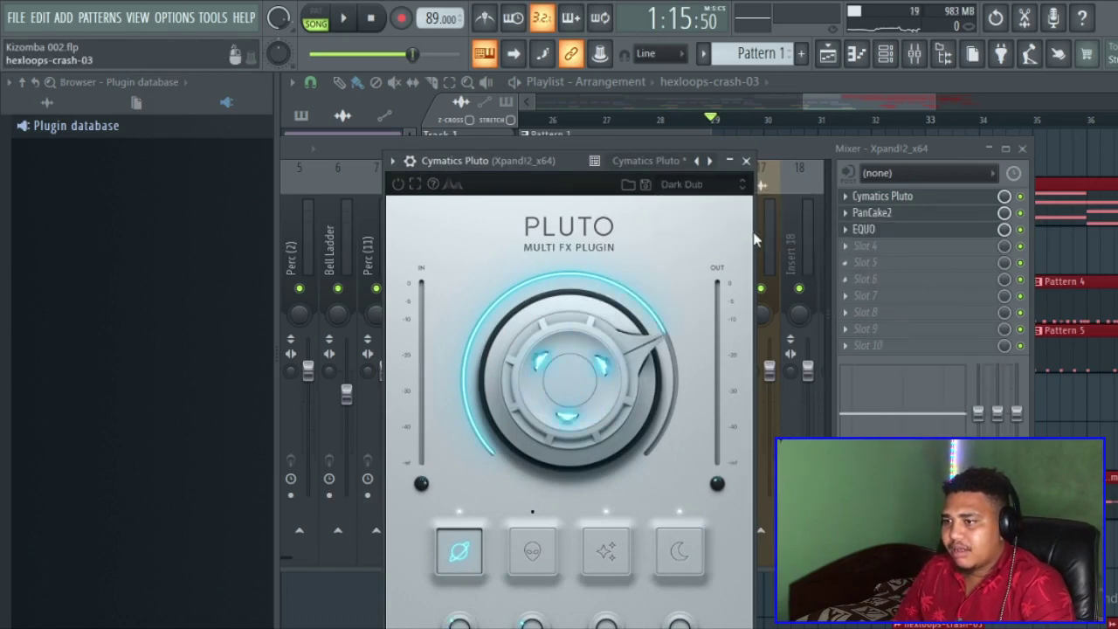
Play the song while auditioning the Granular 1 and Granular Reverse presets in Pluto, and switch playback to Pattern 2 alone
key(space)
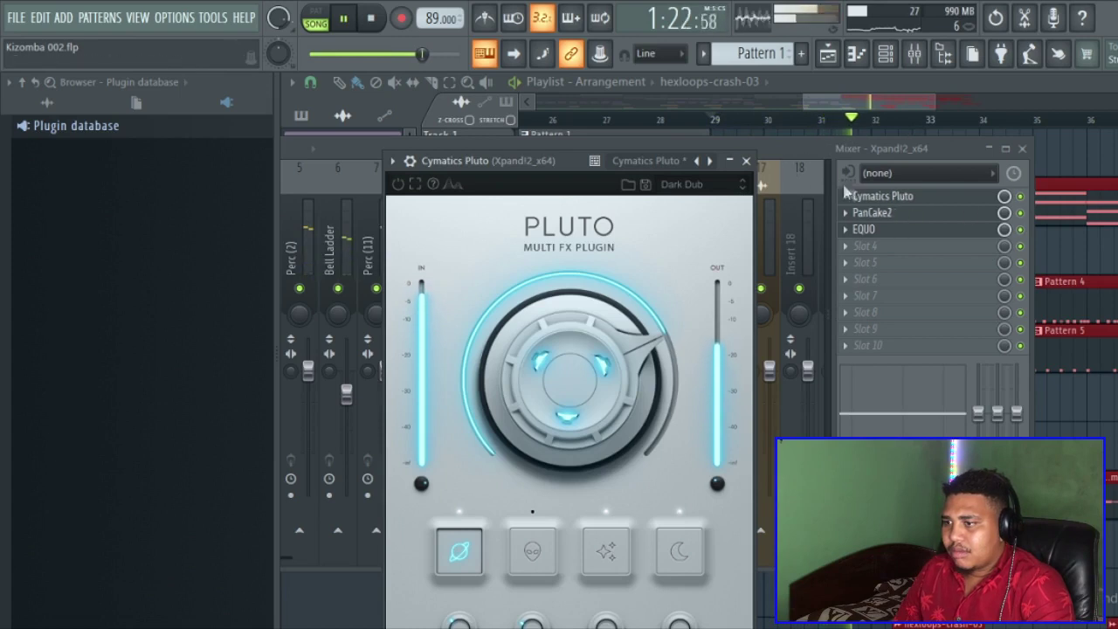
click(745, 188)
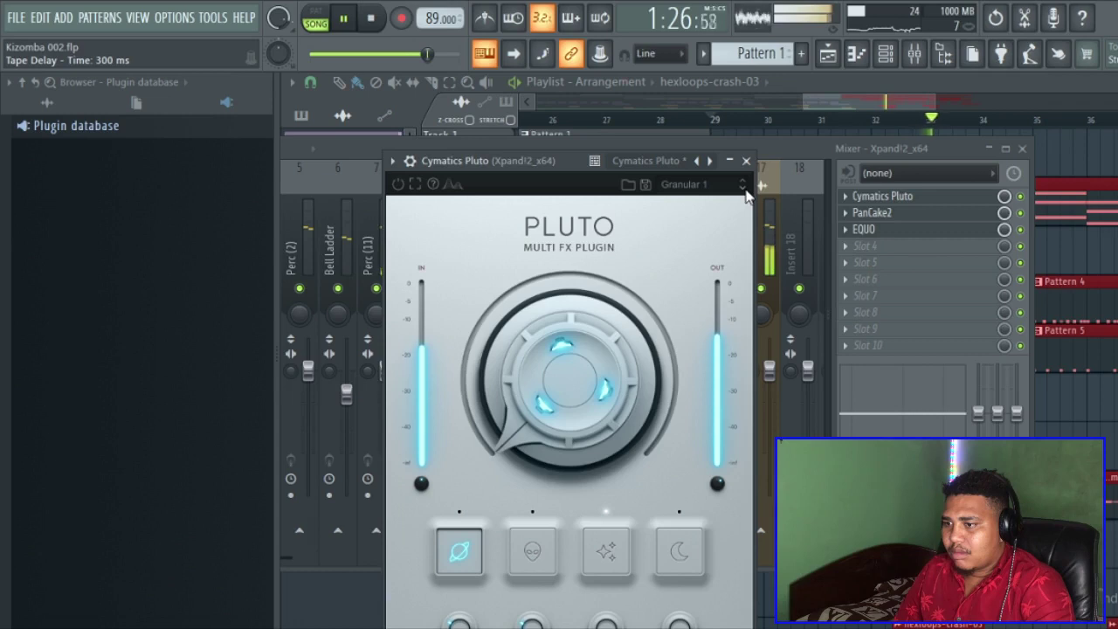
click(745, 188)
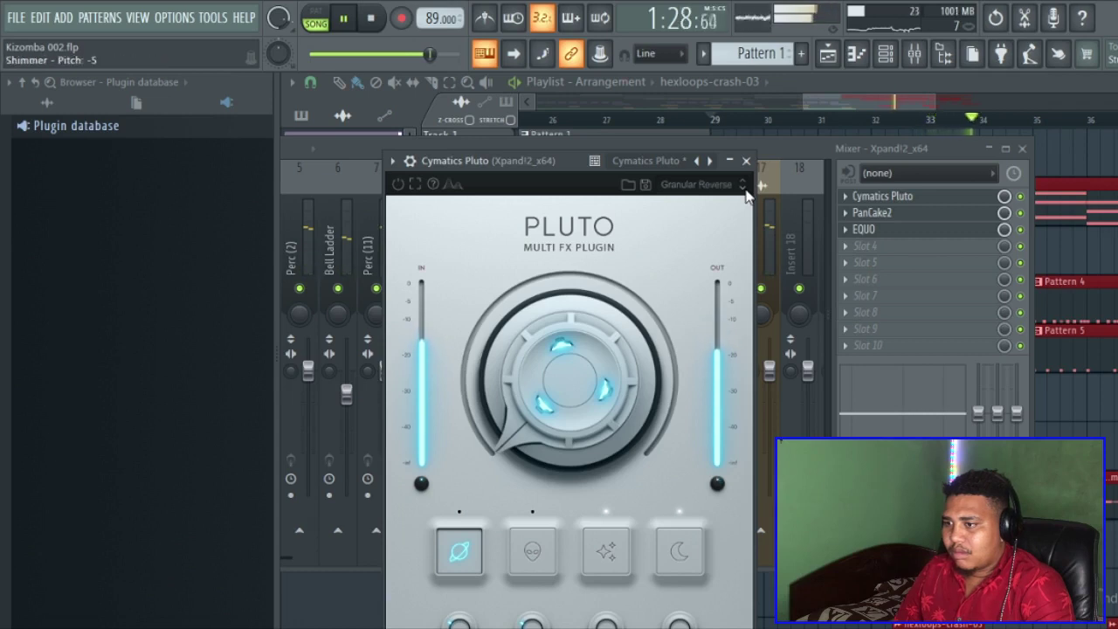
click(315, 23)
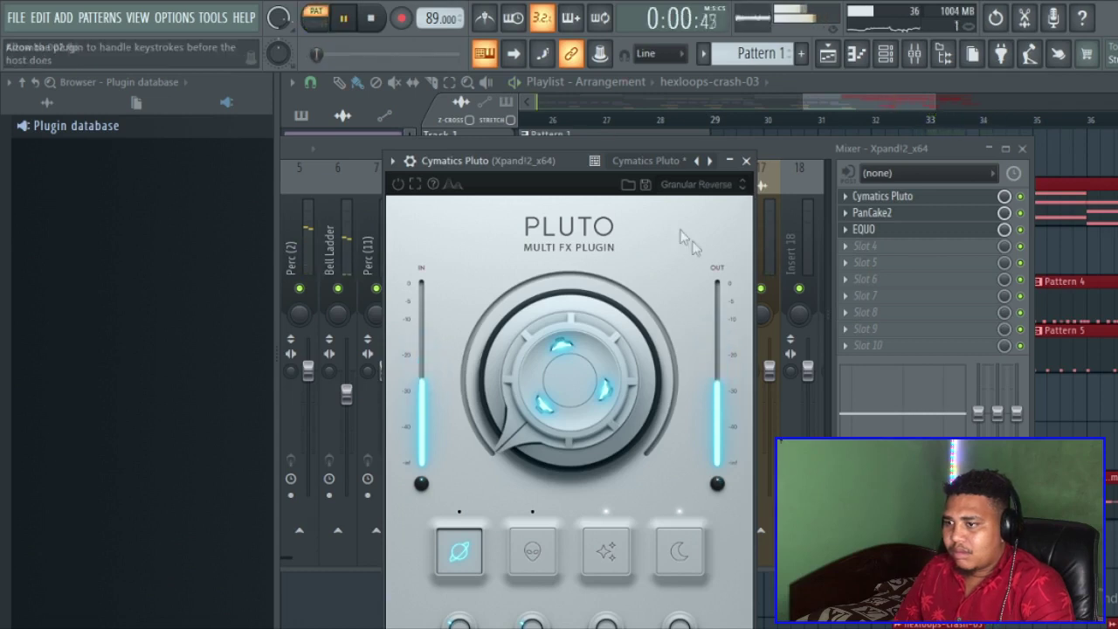
scroll(724, 59, down, 1)
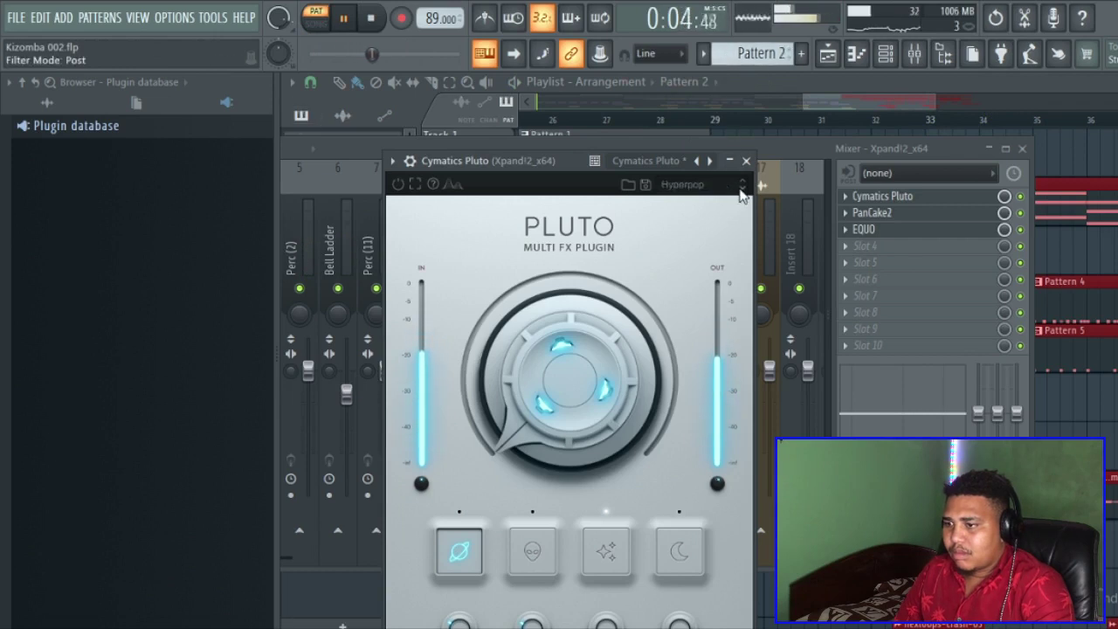
Load the Basic Sauce preset from Pluto's FX factory presets
click(700, 186)
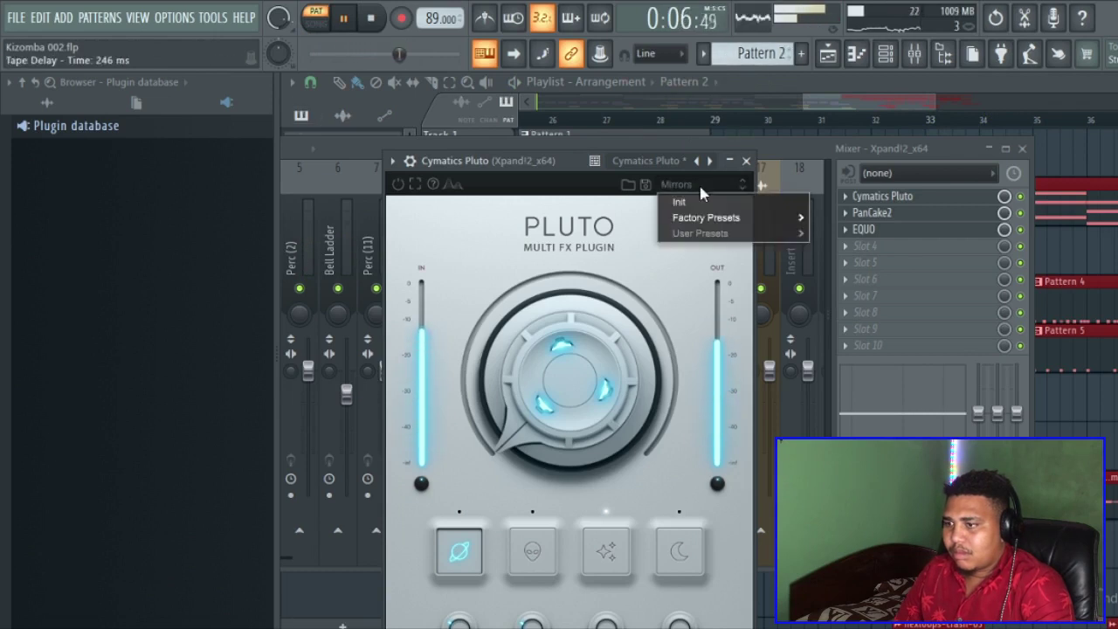
mouse_move(701, 223)
mouse_move(839, 236)
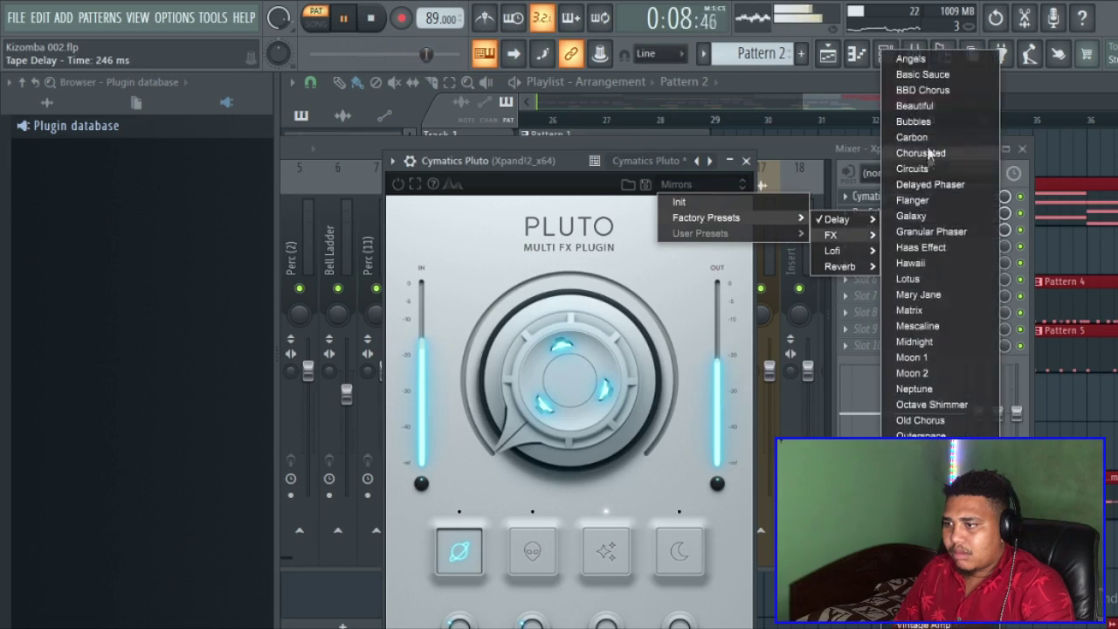
click(924, 76)
Step through the FX presets following Basic Sauce while Pattern 2 loops, and stop at Granular Phaser
click(742, 190)
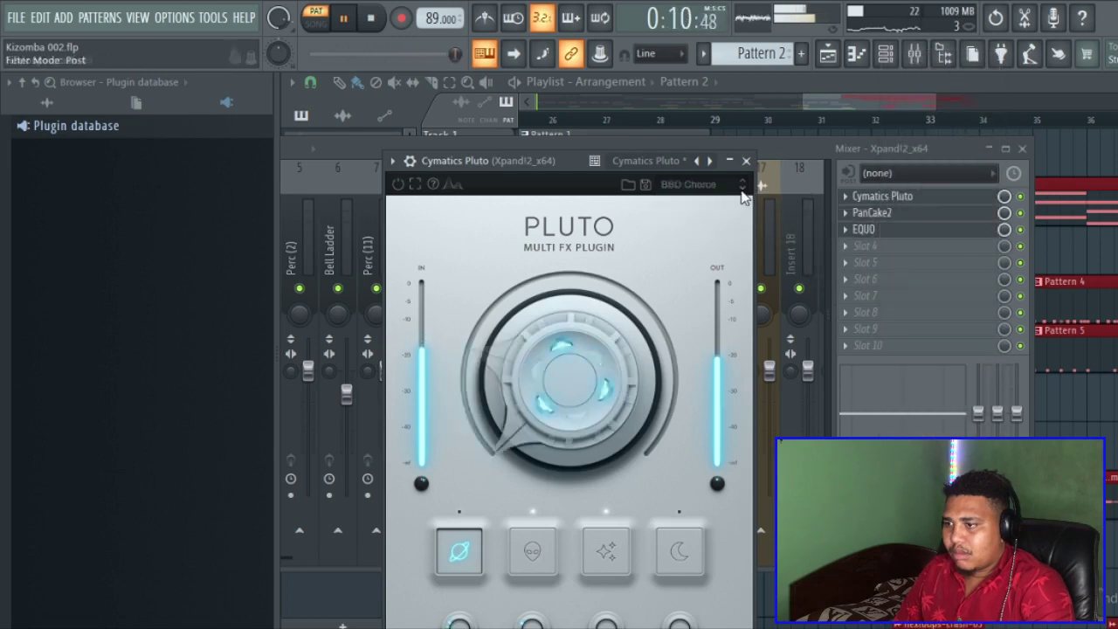
click(742, 191)
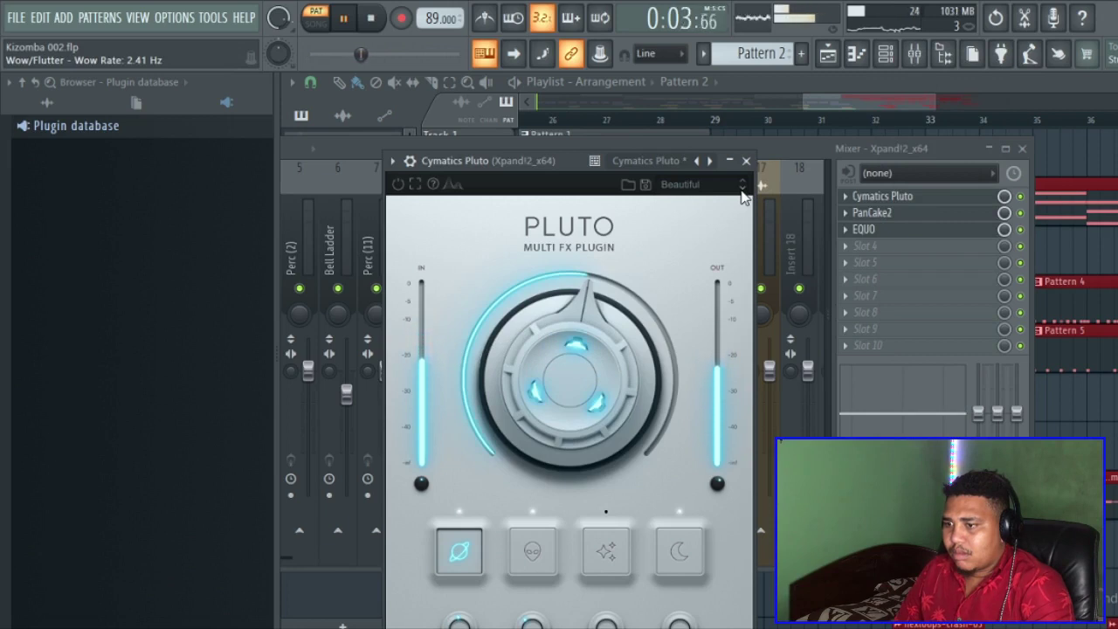
click(742, 191)
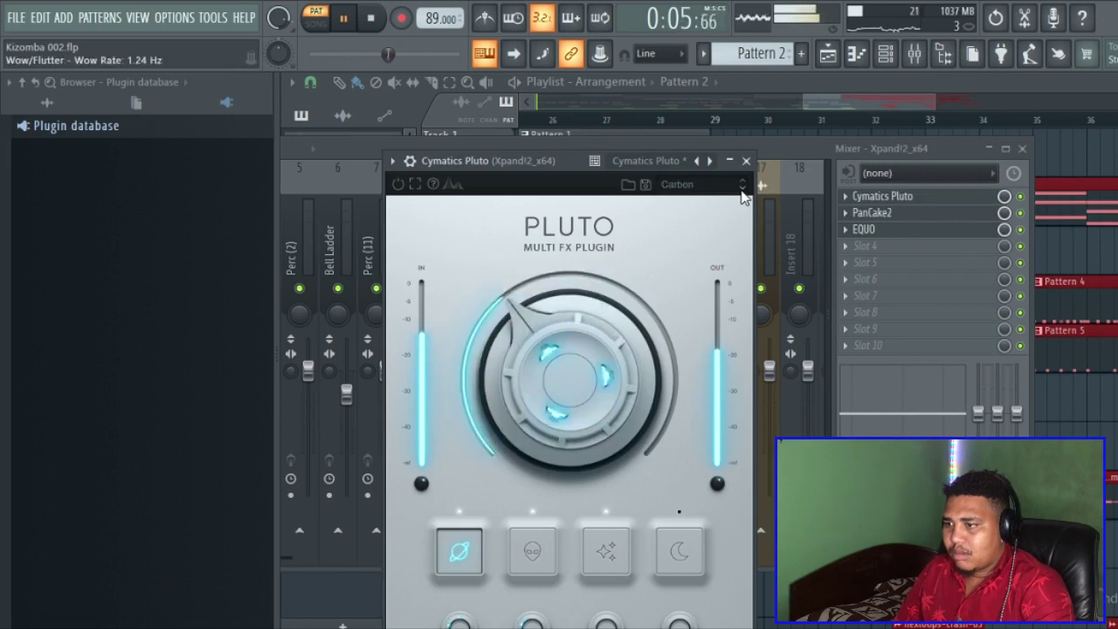
click(742, 191)
click(742, 191)
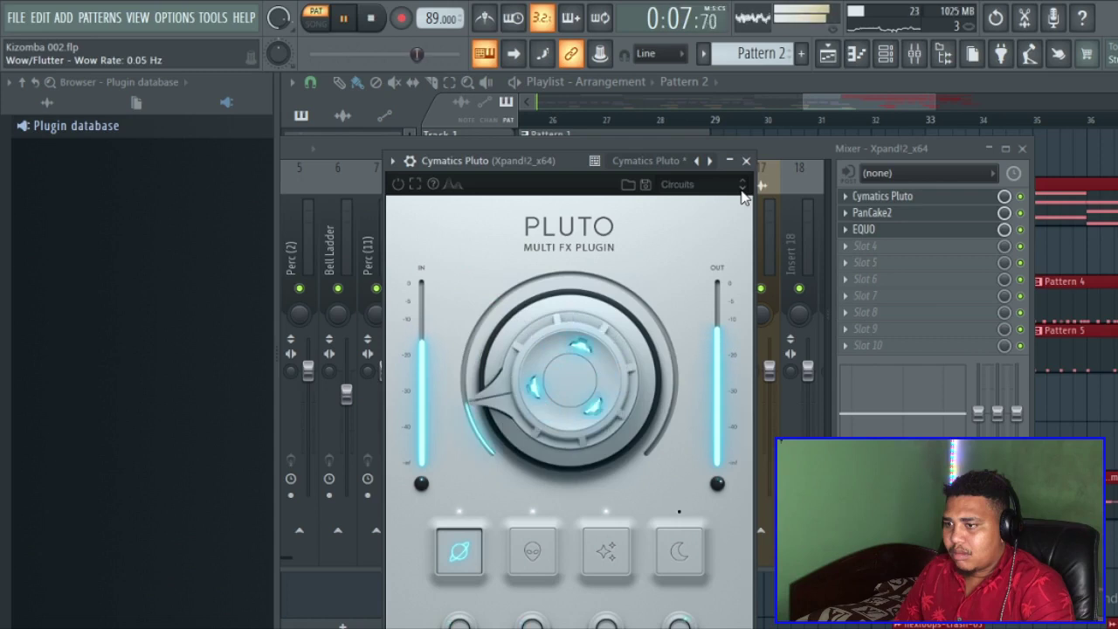
click(742, 190)
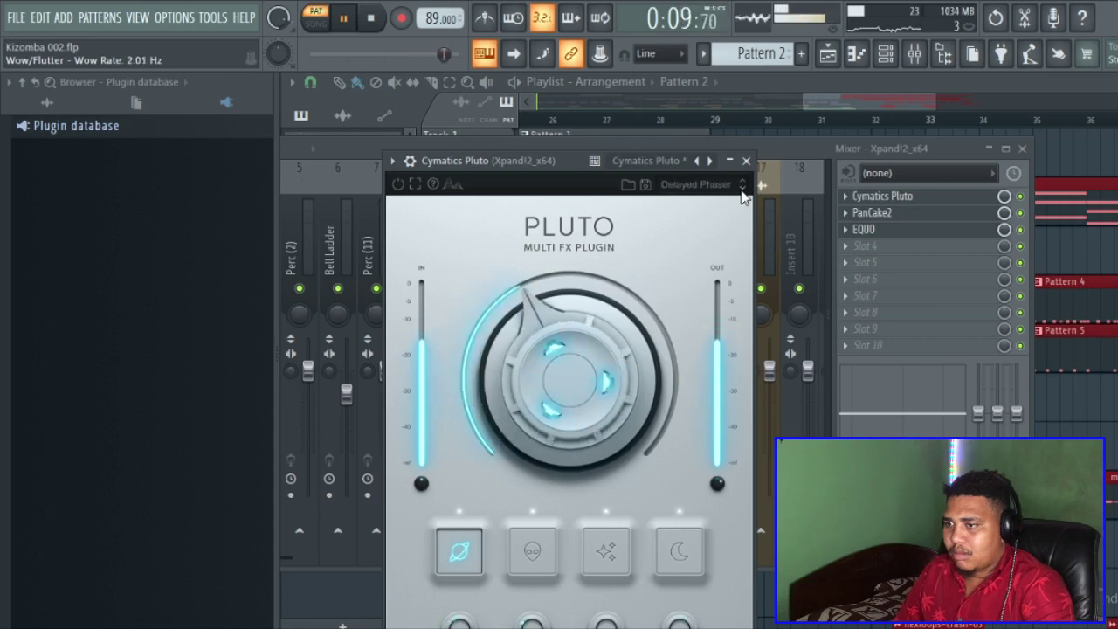
click(742, 191)
click(742, 190)
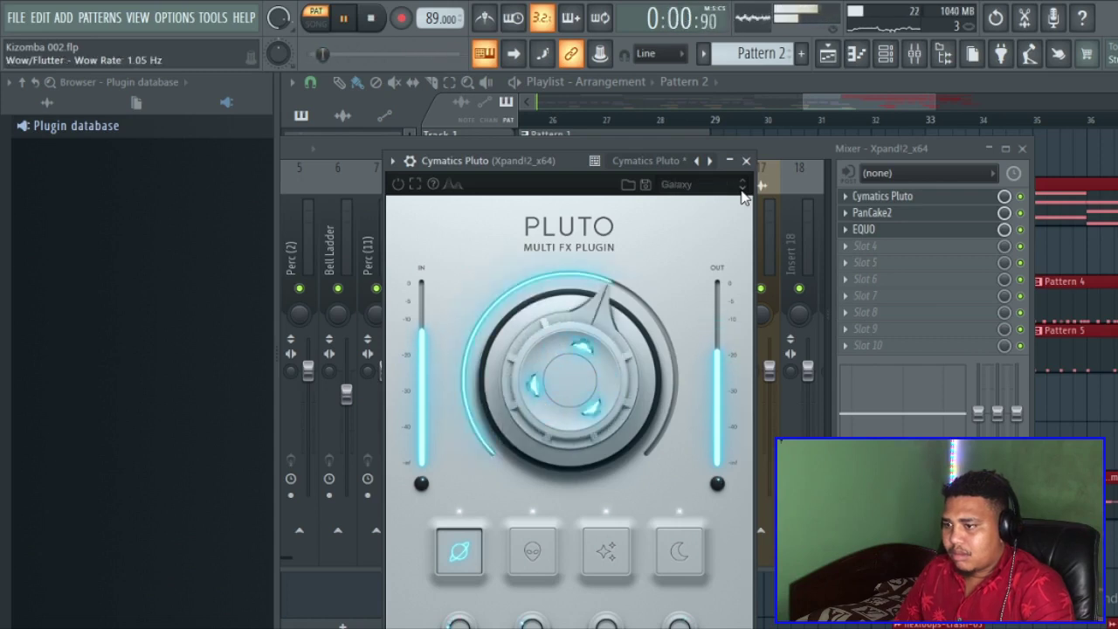
click(742, 191)
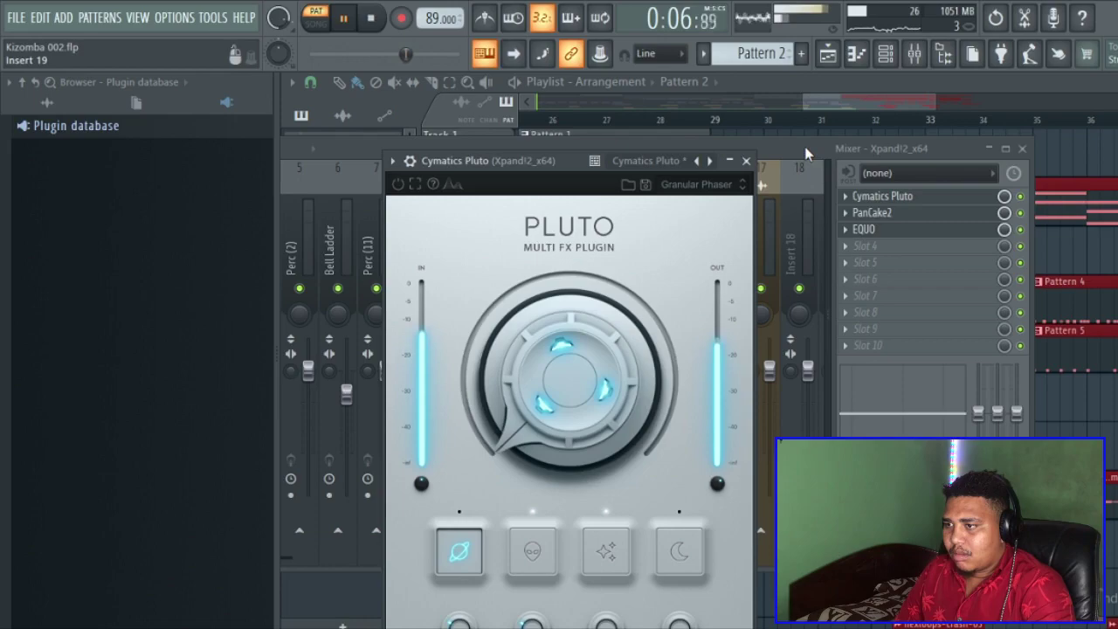
Stop playback, return to song mode and create an automation clip for Cymatics Pluto's Mute / solo control
key(Escape)
key(space)
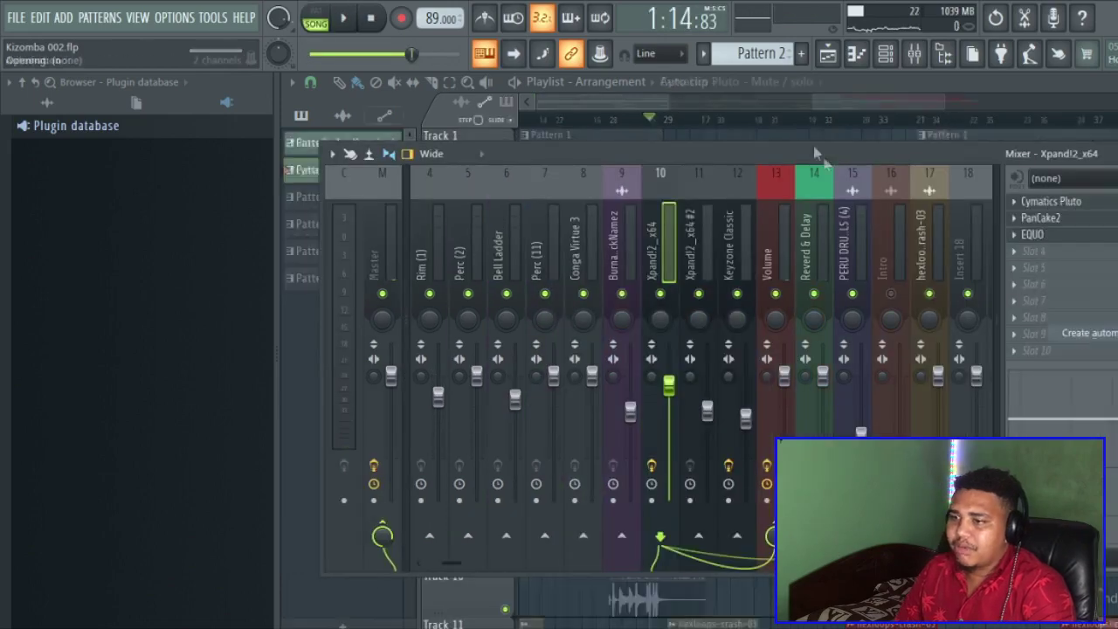
drag(617, 105, 880, 119)
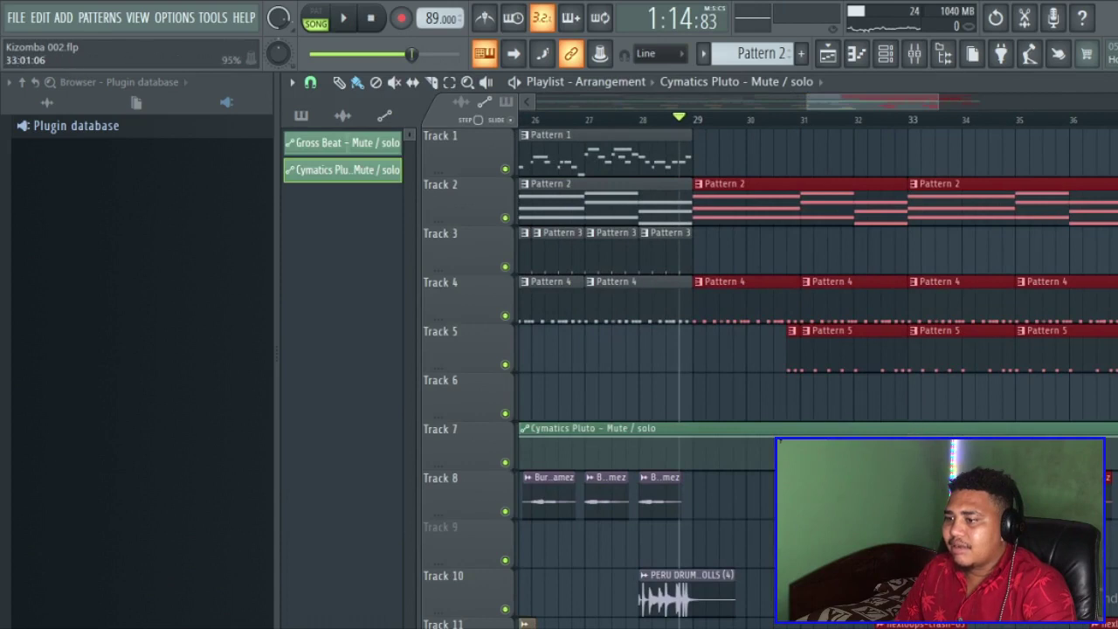
Add points at bars 29 and 33 to the Cymatics Pluto - Mute / solo clip so the level is high only between them
right_click(913, 438)
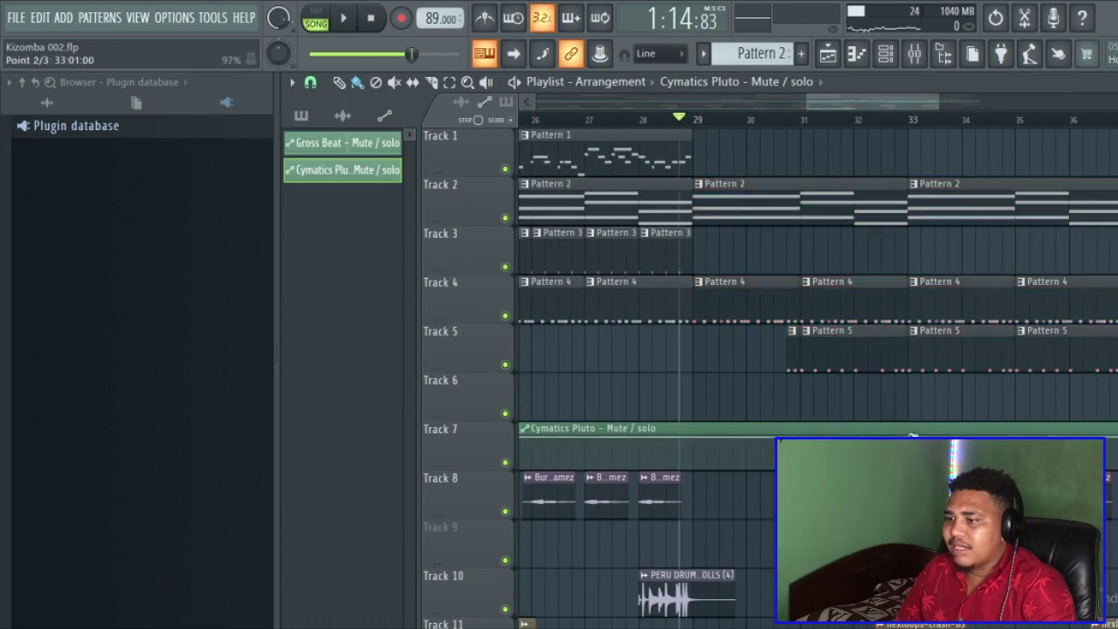
right_click(672, 445)
click(653, 449)
drag(678, 456, 699, 476)
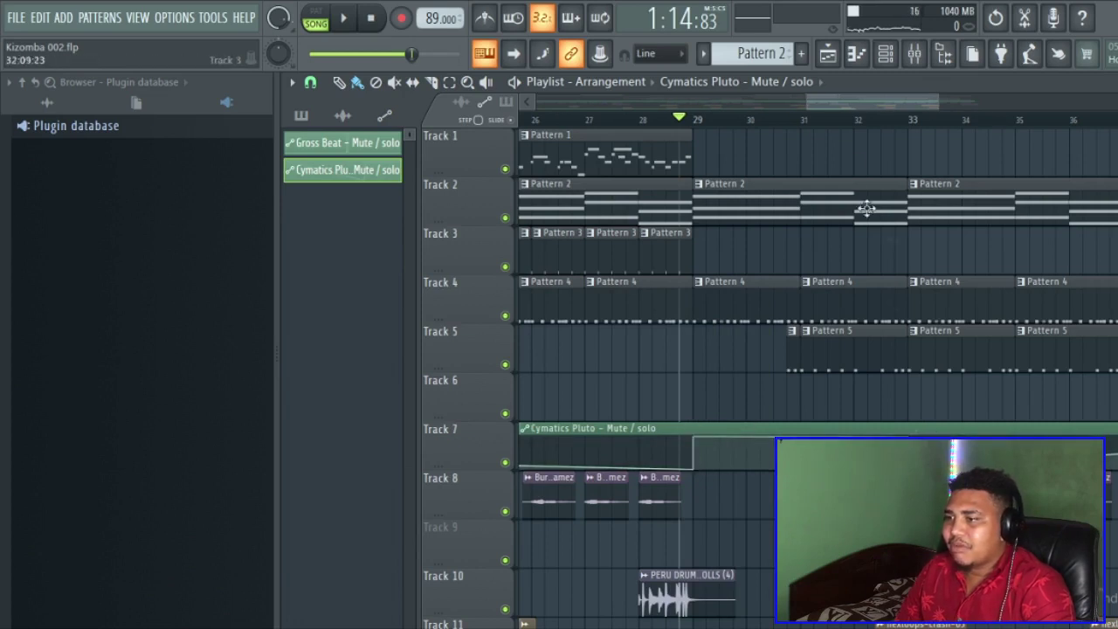
Lower the start point at bar 1 and the end point after bar 41 of the Cymatics Pluto automation to the minimum
drag(807, 102, 420, 377)
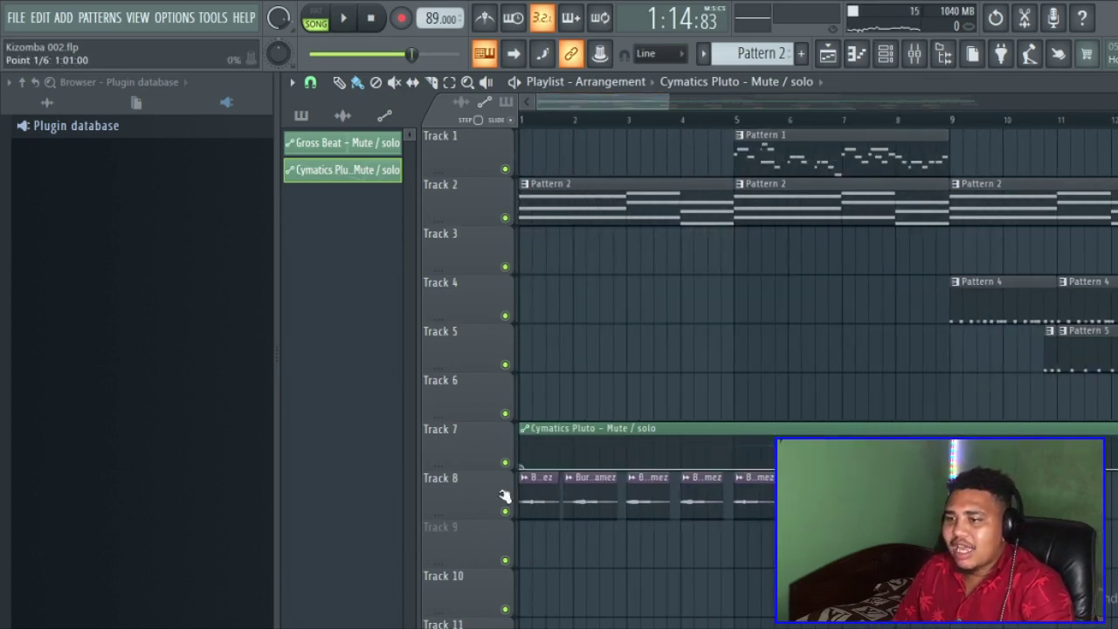
drag(638, 101, 992, 115)
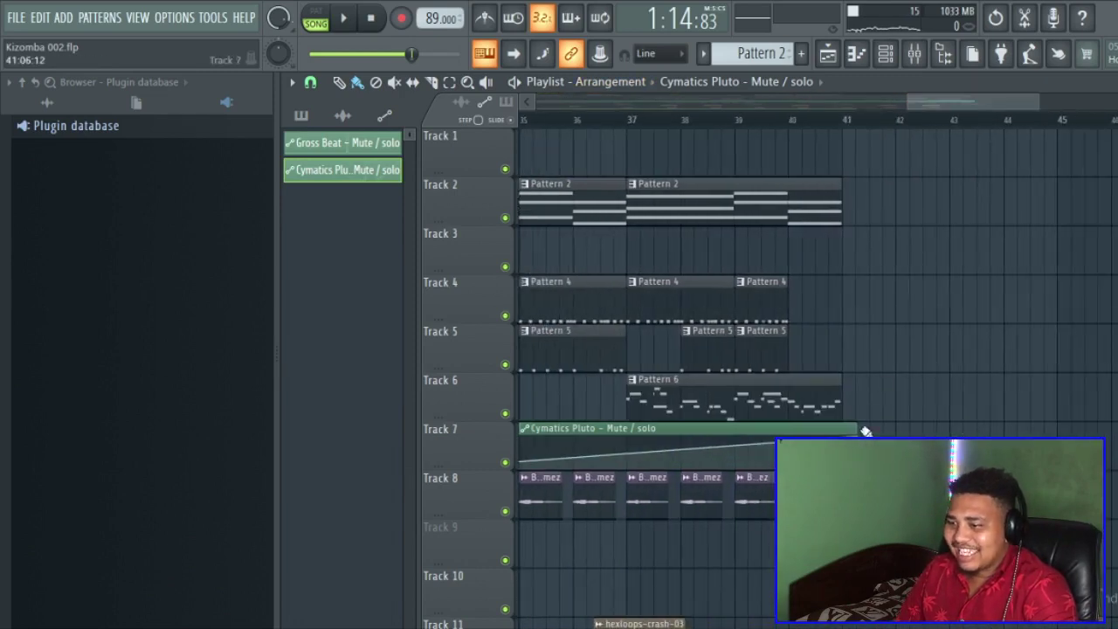
drag(858, 435, 859, 474)
Move the Cymatics Pluto - Mute / solo clip from Track 7 to Track 15
drag(962, 103, 458, 137)
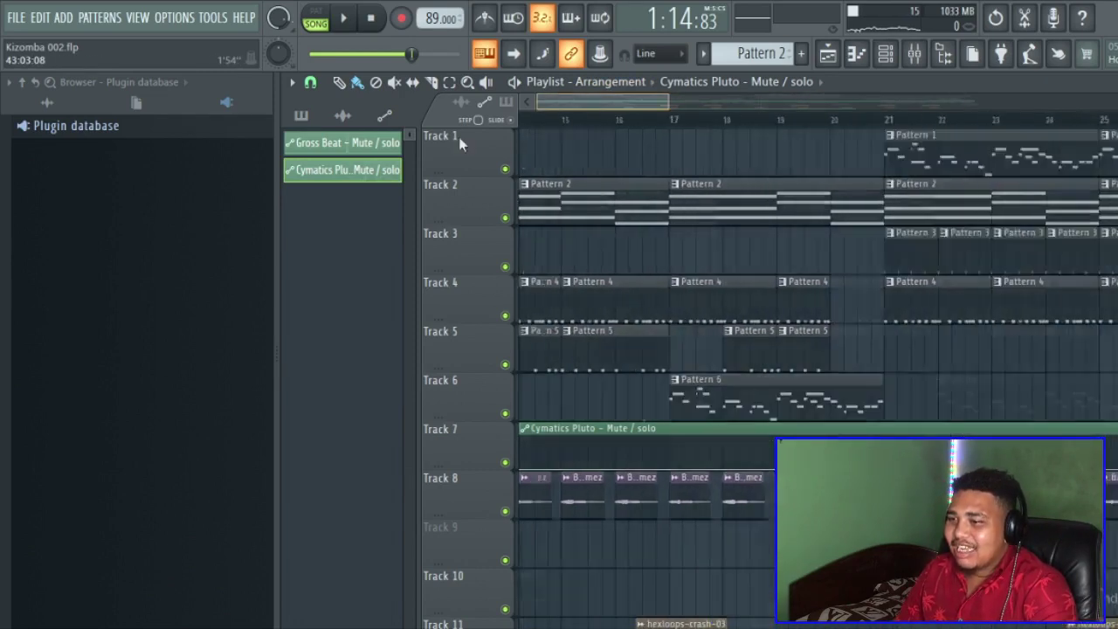
scroll(764, 357, down, 4)
drag(744, 236, 739, 622)
drag(629, 102, 908, 132)
scroll(908, 132, up, 5)
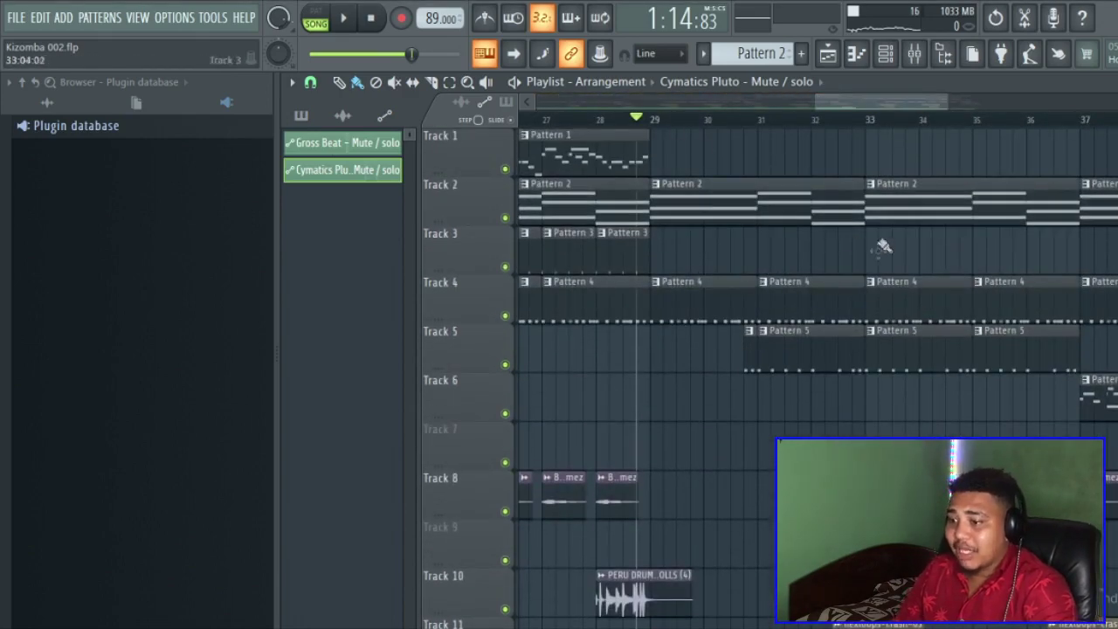
Play the song from about bar 28 through bar 33 to hear the automated Pluto effect
scroll(879, 262, down, 7)
scroll(879, 262, up, 7)
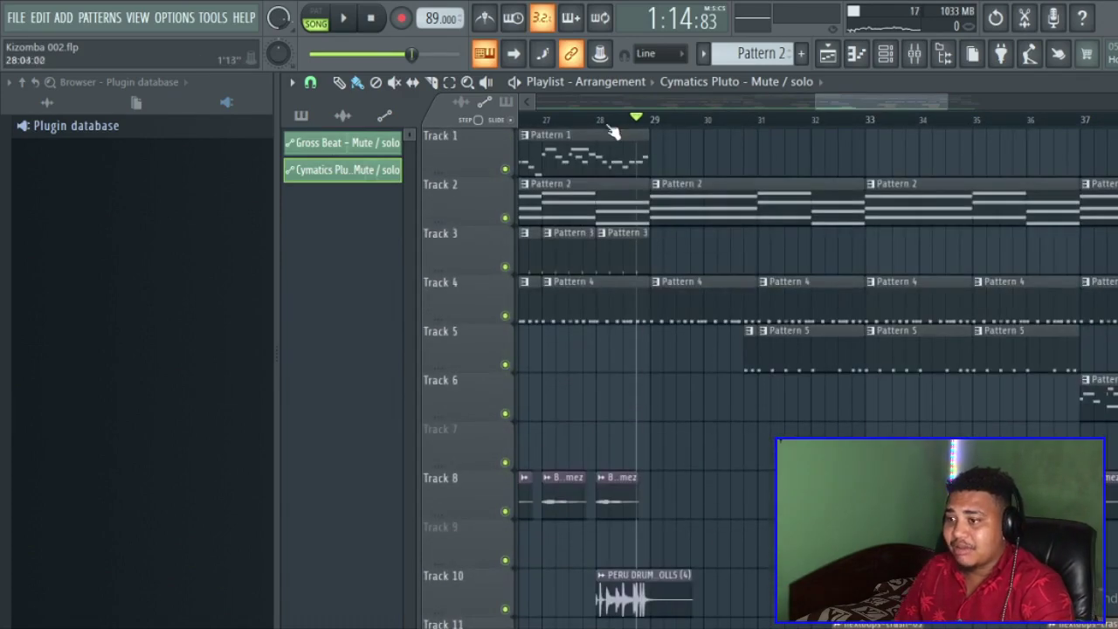
key(space)
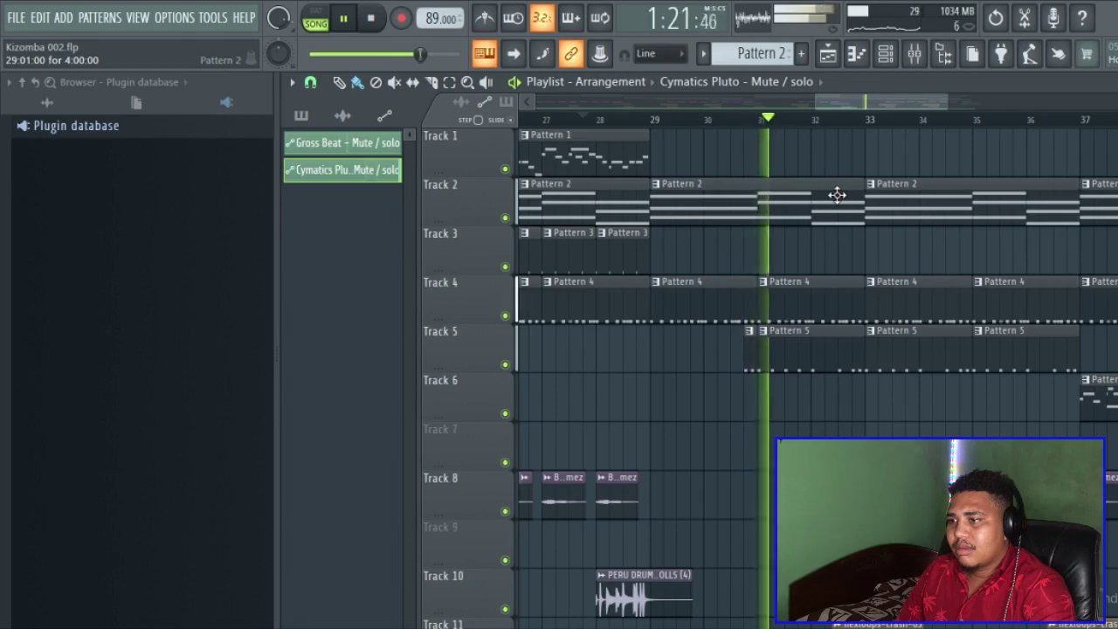
scroll(981, 270, down, 10)
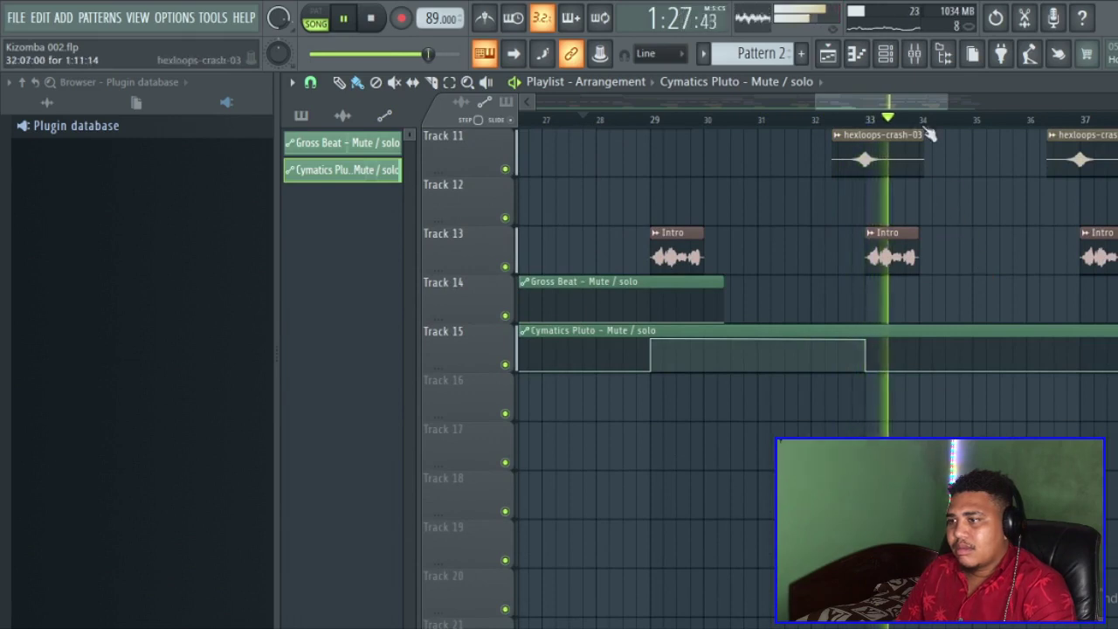
Examine the arrangement from bar 15 to the end across all tracks, including both automation clips, while the song plays
drag(927, 106, 1103, 104)
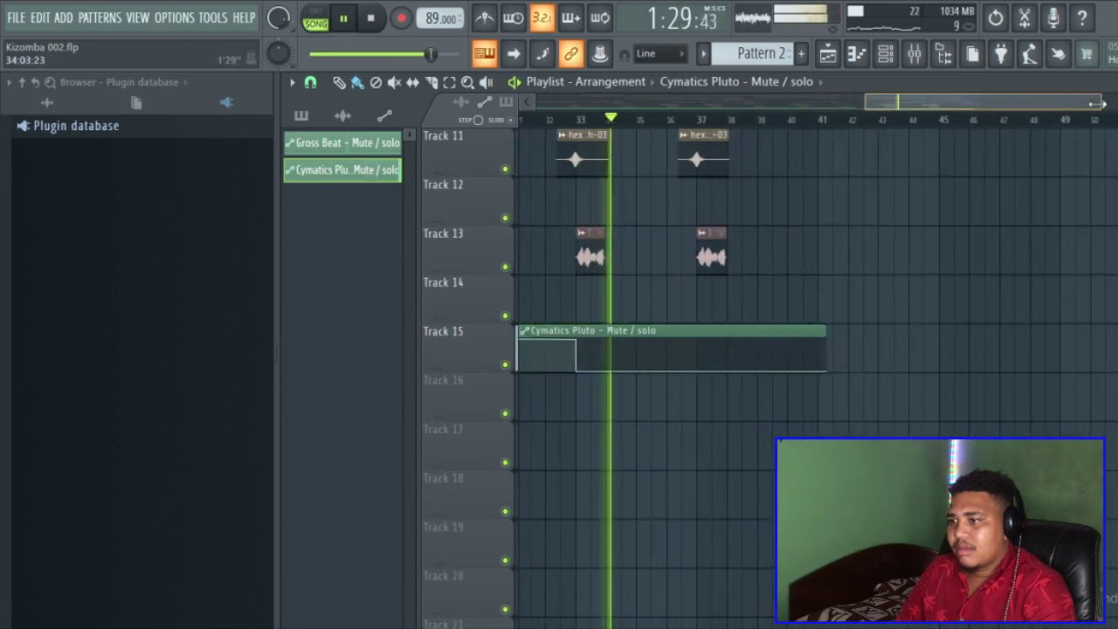
scroll(831, 254, up, 4)
scroll(833, 255, up, 6)
drag(948, 104, 819, 121)
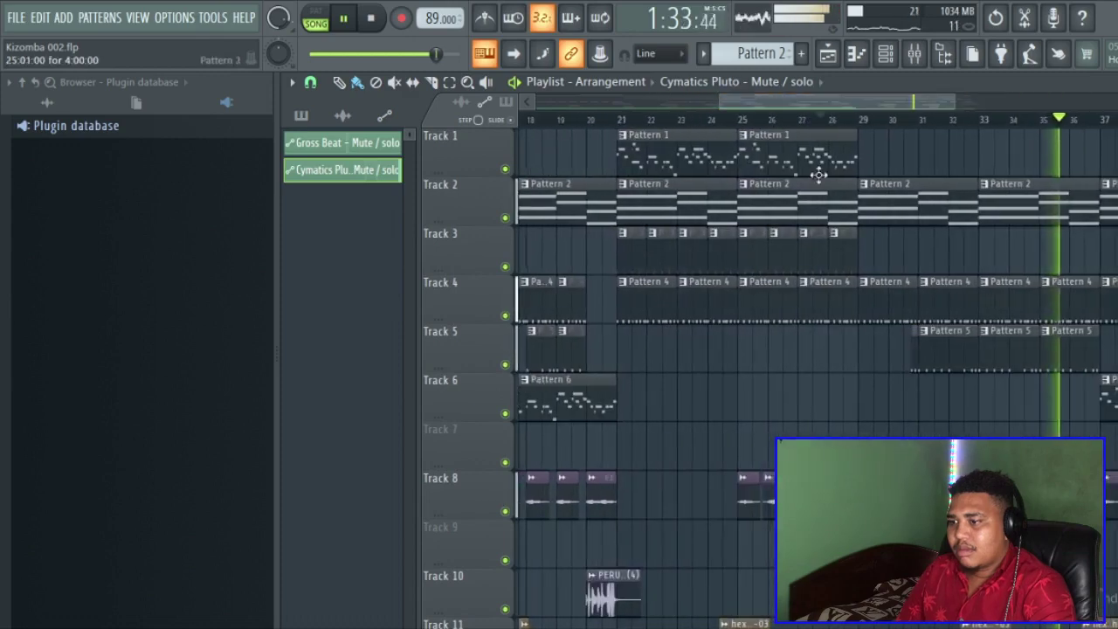
scroll(821, 220, down, 4)
scroll(821, 221, up, 4)
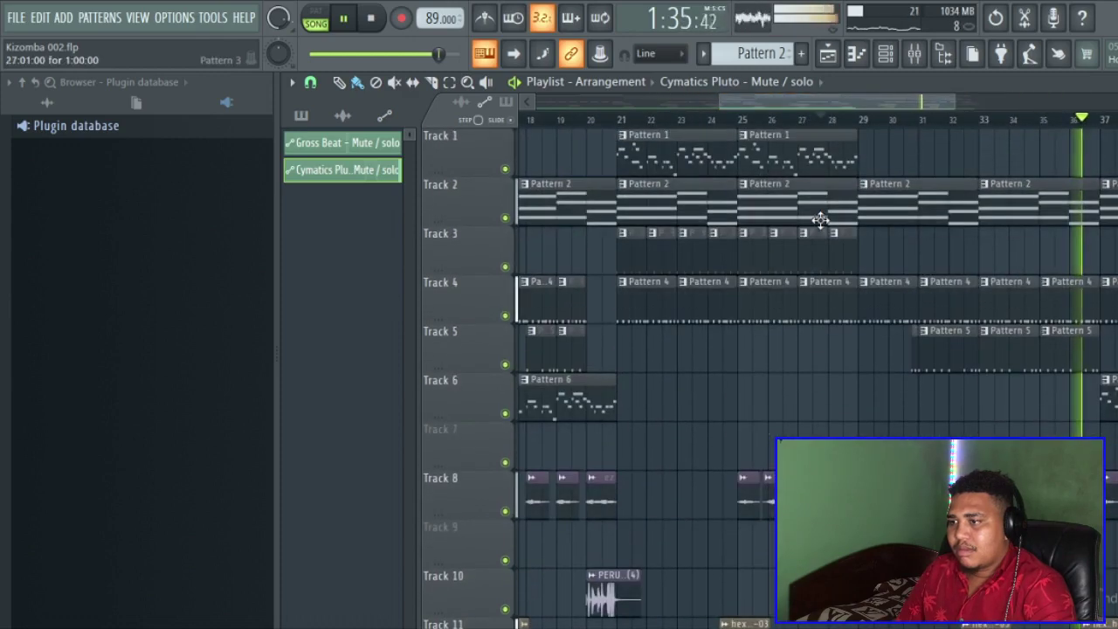
drag(891, 121, 844, 112)
scroll(786, 292, down, 5)
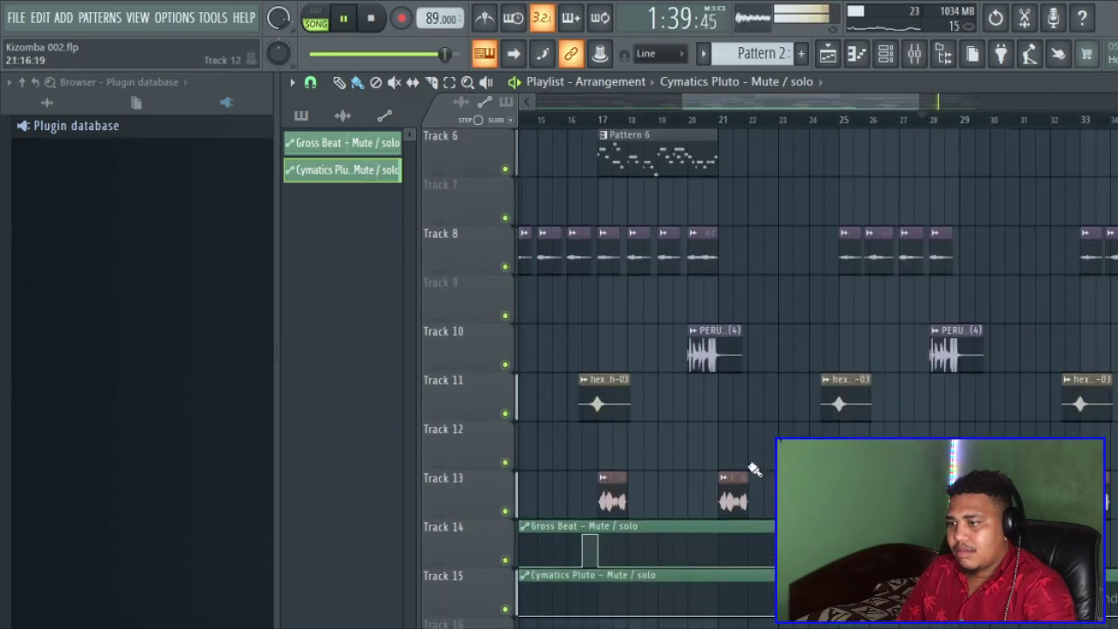
Copy all clips between bars 21 and 29 to bars 41 through 49
scroll(863, 180, up, 2)
drag(893, 104, 871, 140)
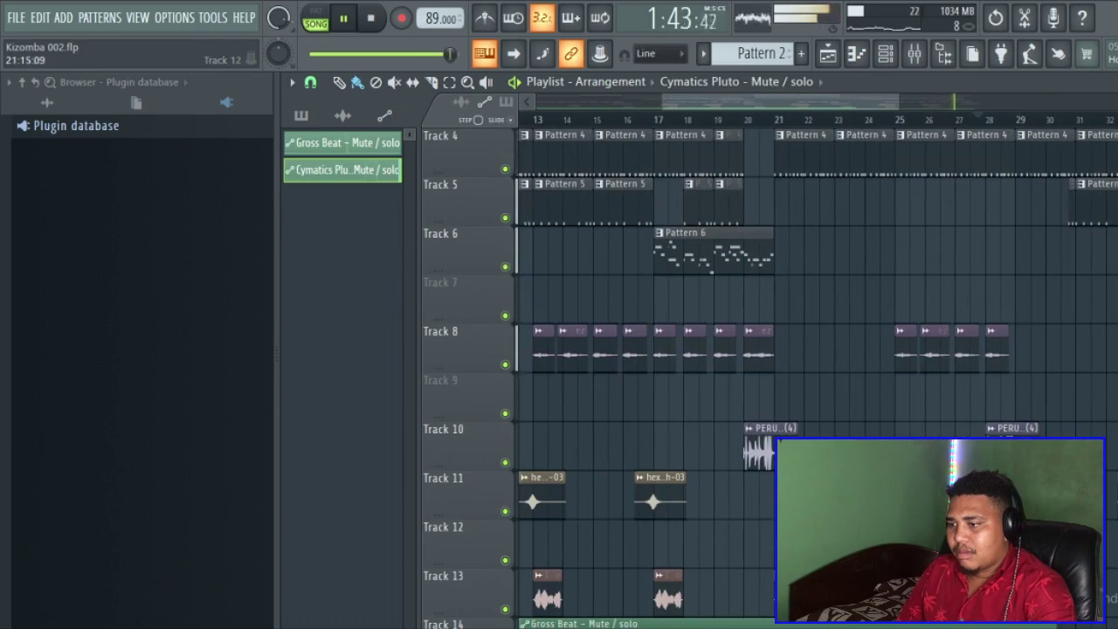
mouse_move(803, 543)
mouse_down()
mouse_move(936, 119)
mouse_move(1000, 9)
mouse_up()
mouse_move(805, 163)
mouse_down()
mouse_move(1117, 163)
mouse_move(976, 158)
mouse_up()
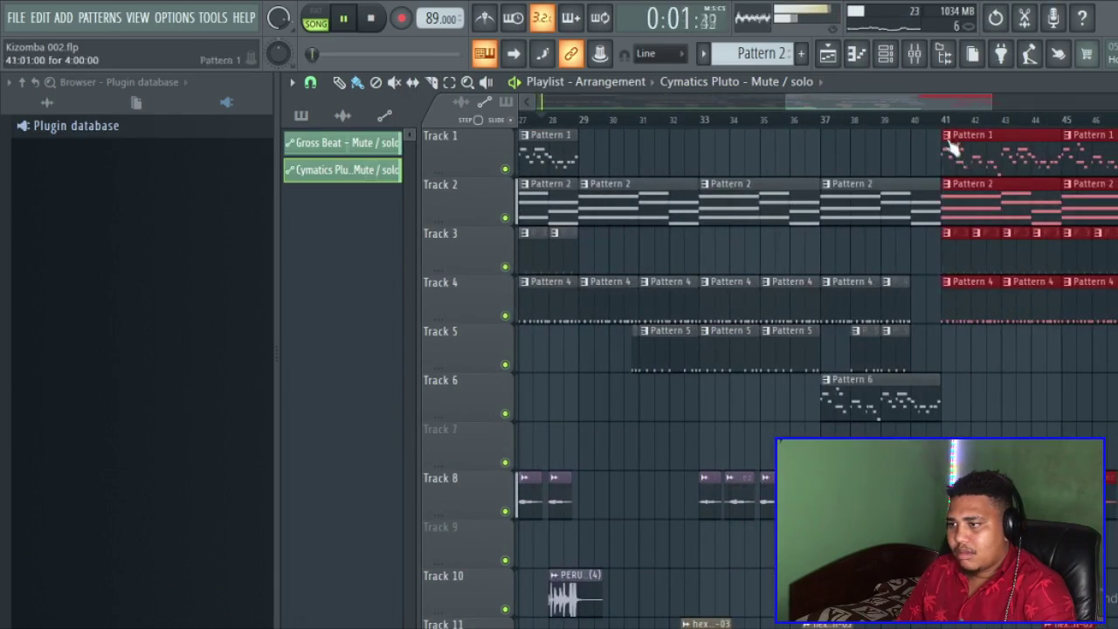
Add a copy of the Intro clip at bar 41 on Track 13 after playing the copied section
click(929, 121)
drag(905, 104, 928, 103)
scroll(863, 290, down, 6)
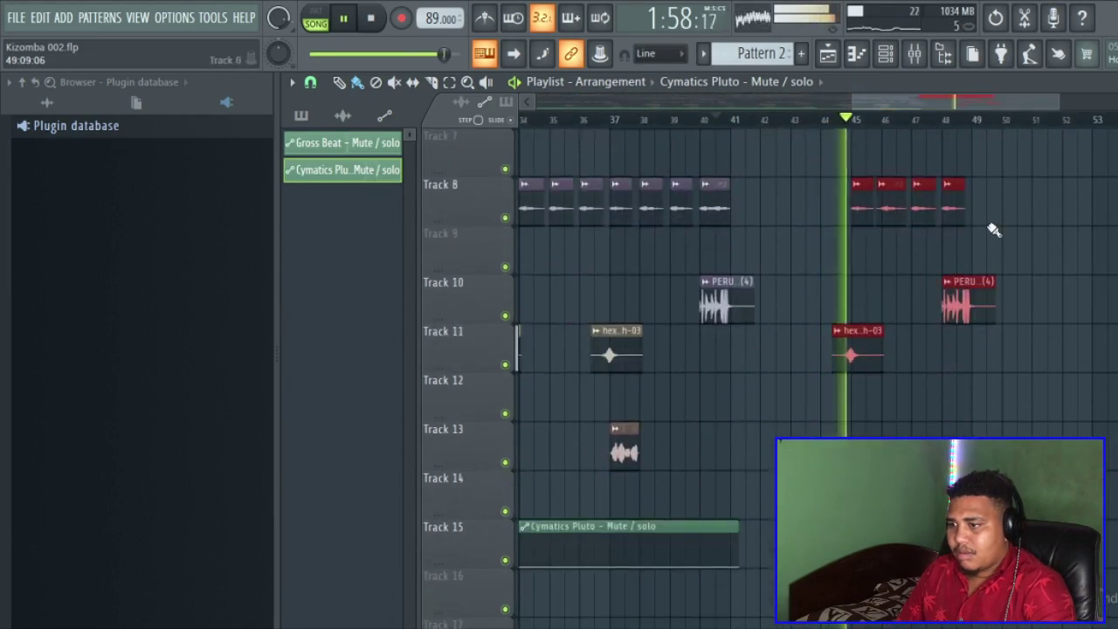
key(space)
click(623, 450)
click(736, 452)
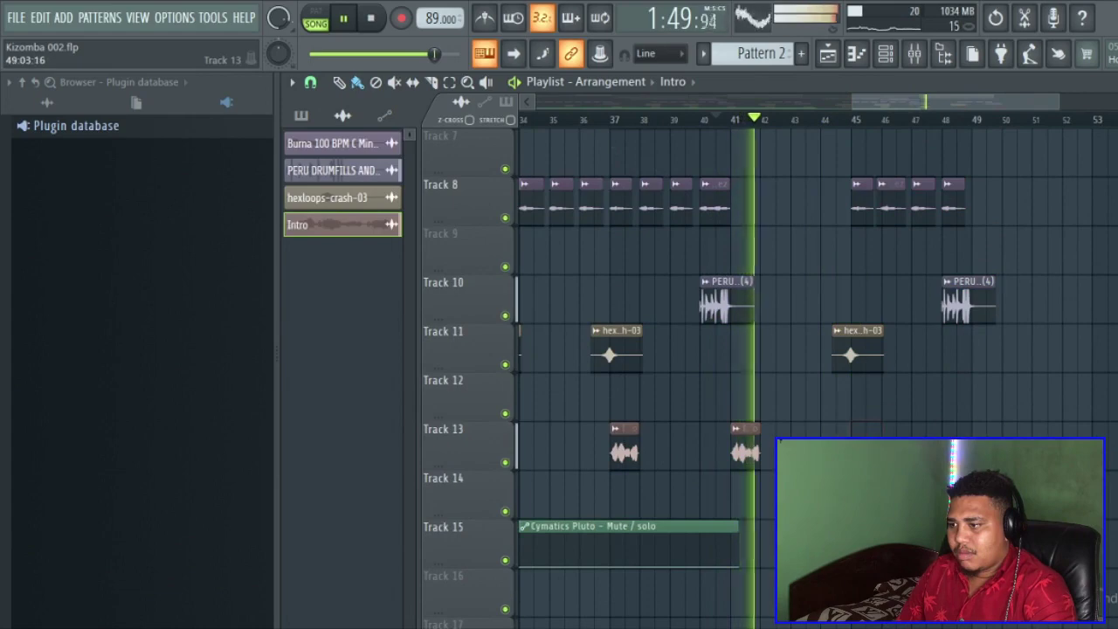
Place Pattern 2 on Track 2 and Pattern 5 on Track 5, both repeated from bar 49 to bar 61
scroll(1006, 421, up, 6)
click(856, 119)
drag(986, 104, 1081, 106)
mouse_move(690, 202)
mouse_down()
mouse_move(948, 206)
mouse_move(929, 207)
mouse_up()
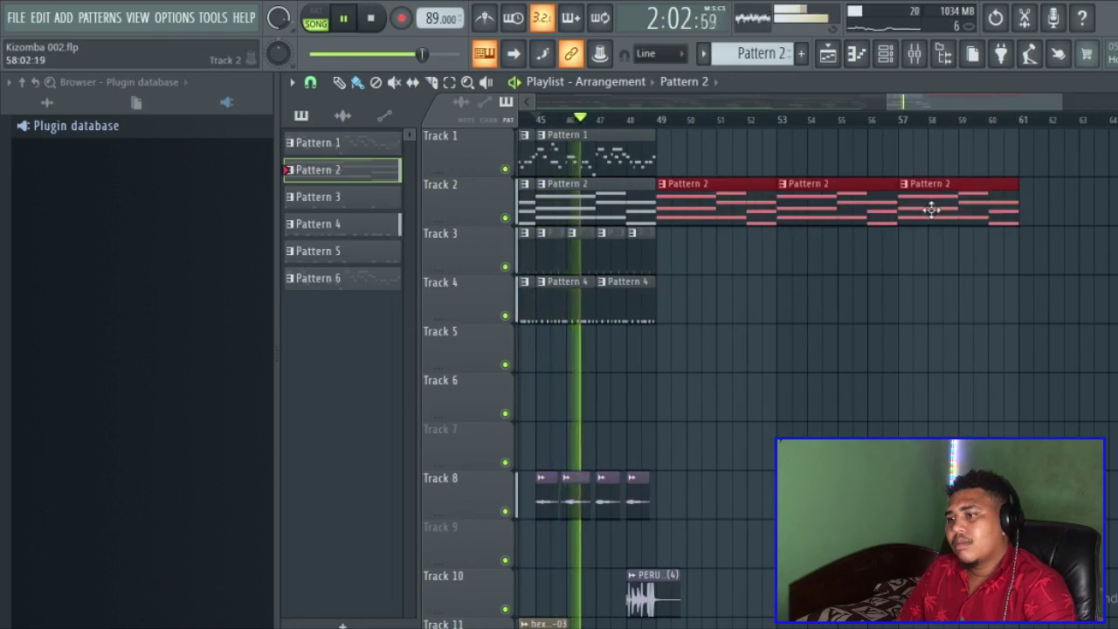
scroll(760, 54, down, 3)
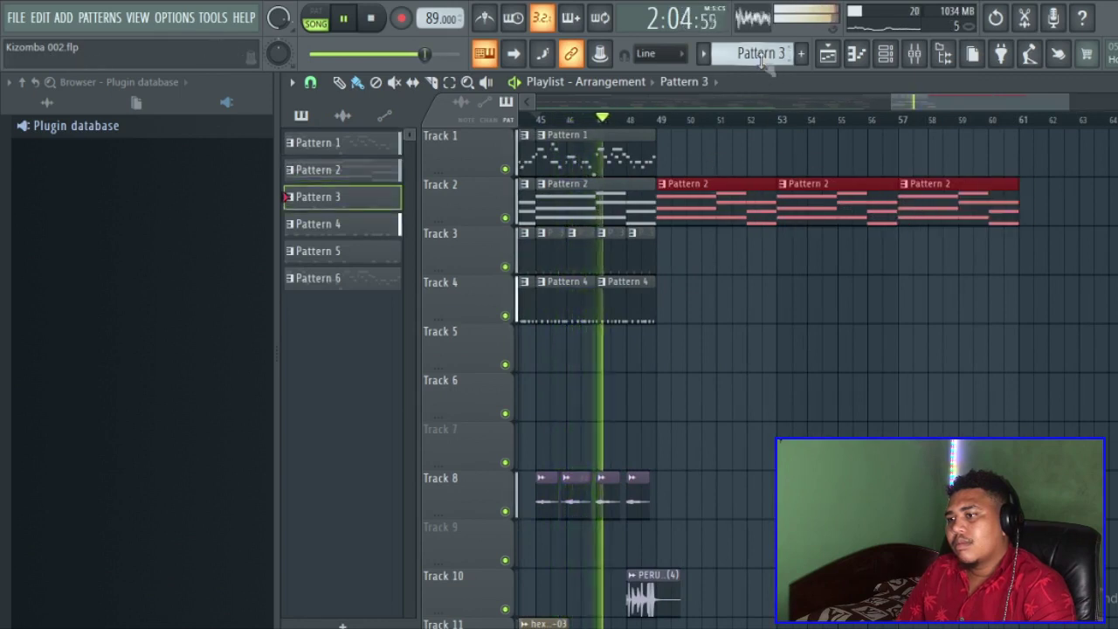
drag(672, 359, 980, 353)
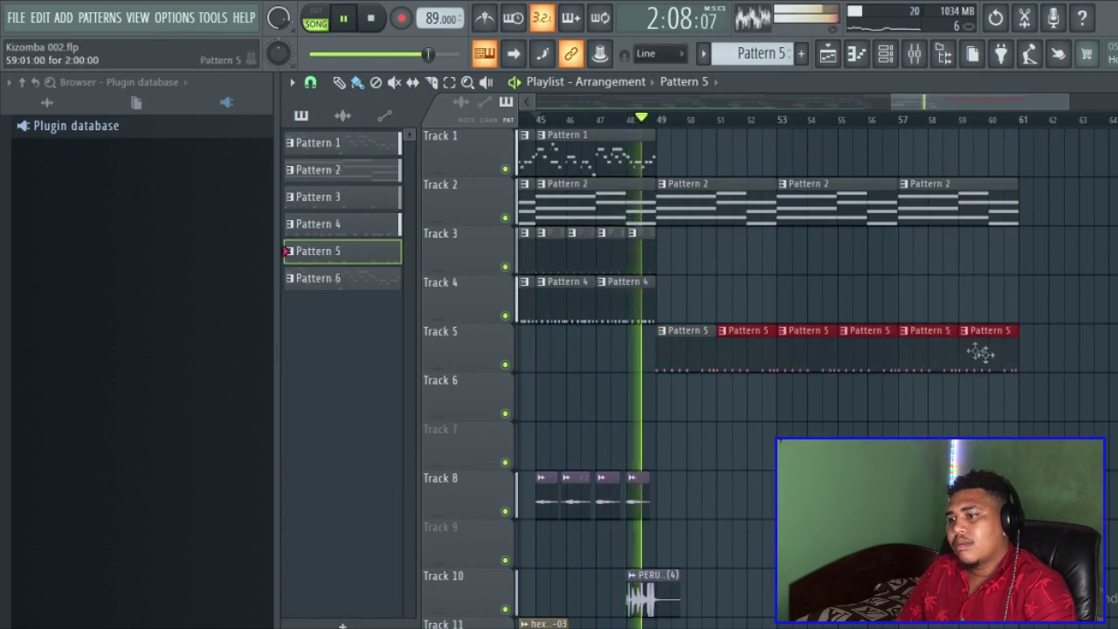
click(632, 234)
drag(662, 247, 999, 257)
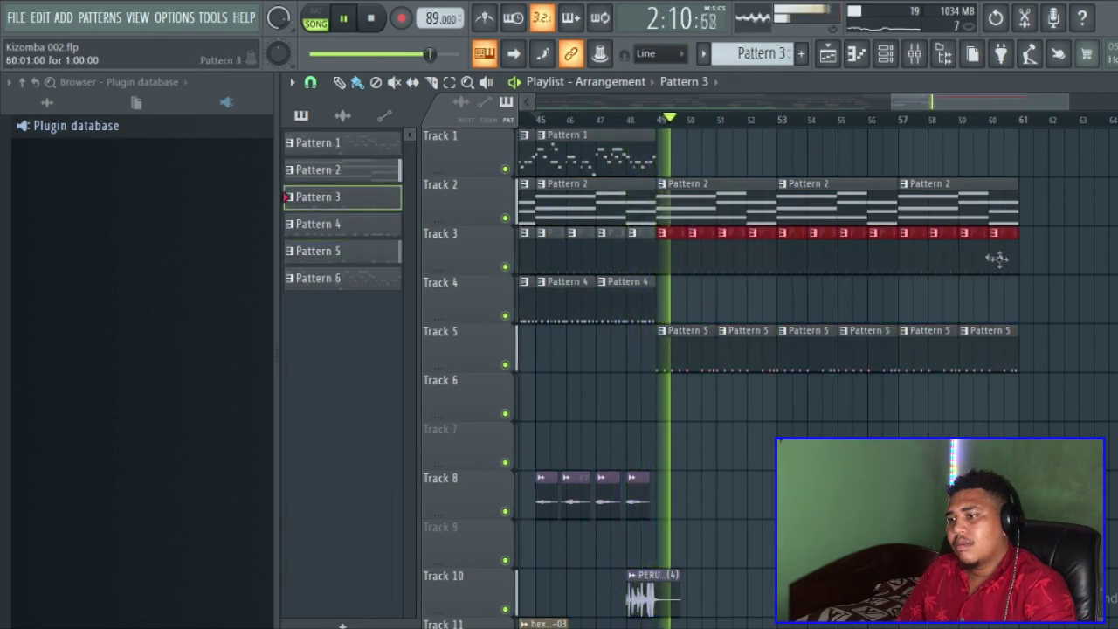
drag(670, 257, 1006, 271)
Repeat Pattern 4 on Track 4 from bar 49 to bar 61
click(630, 301)
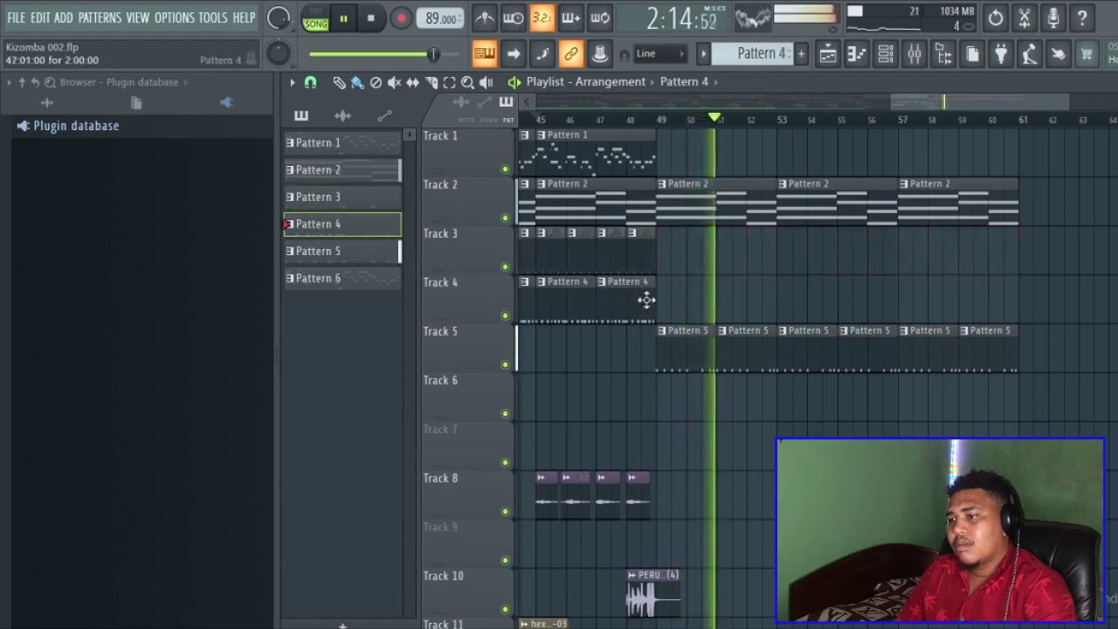
drag(664, 302, 875, 308)
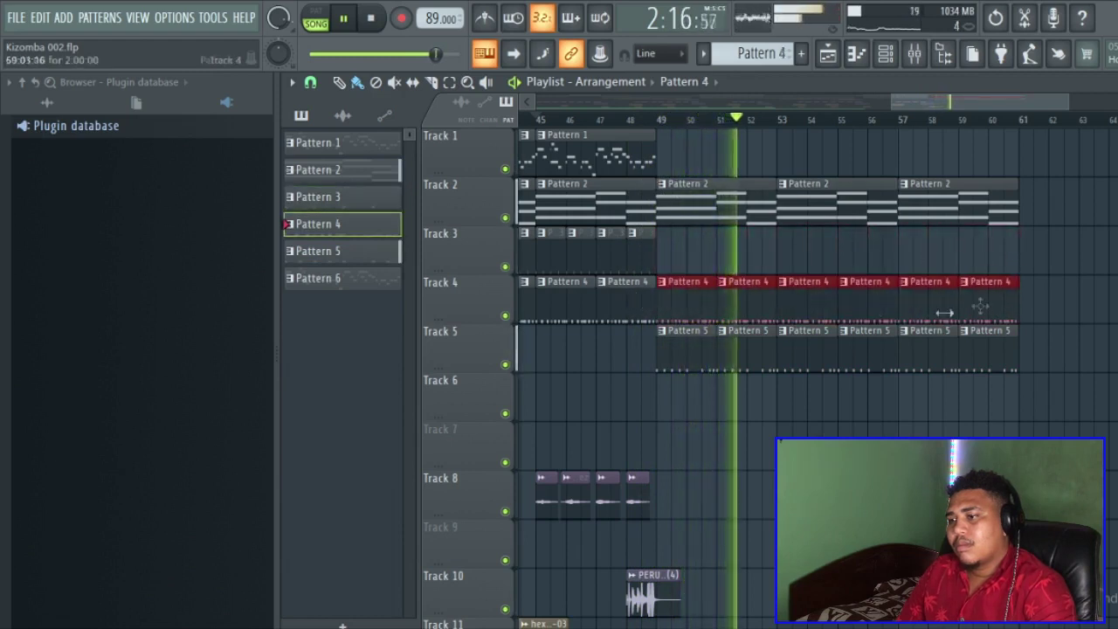
Copy the Track 8 audio clips from bars 33 through 41 to the section starting at bar 53
drag(956, 103, 842, 109)
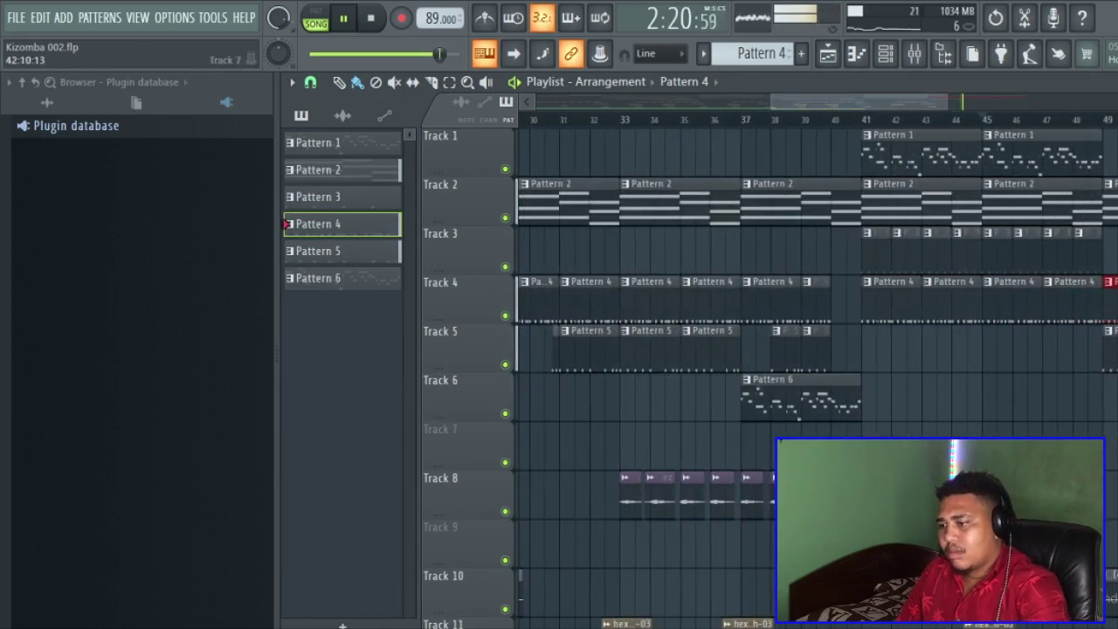
drag(899, 499, 591, 518)
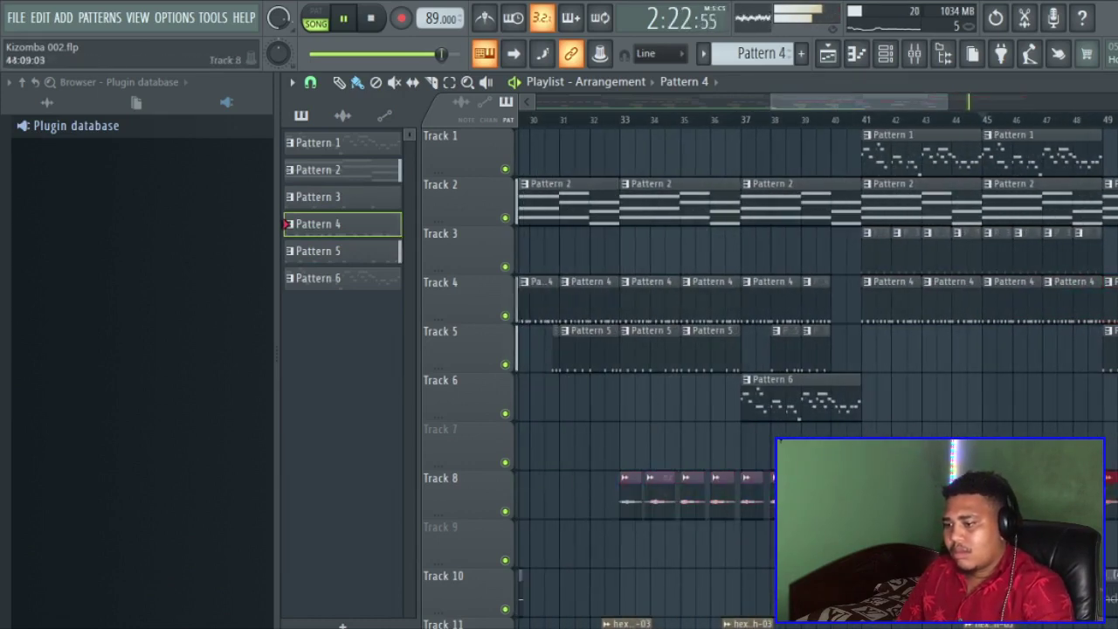
key(space)
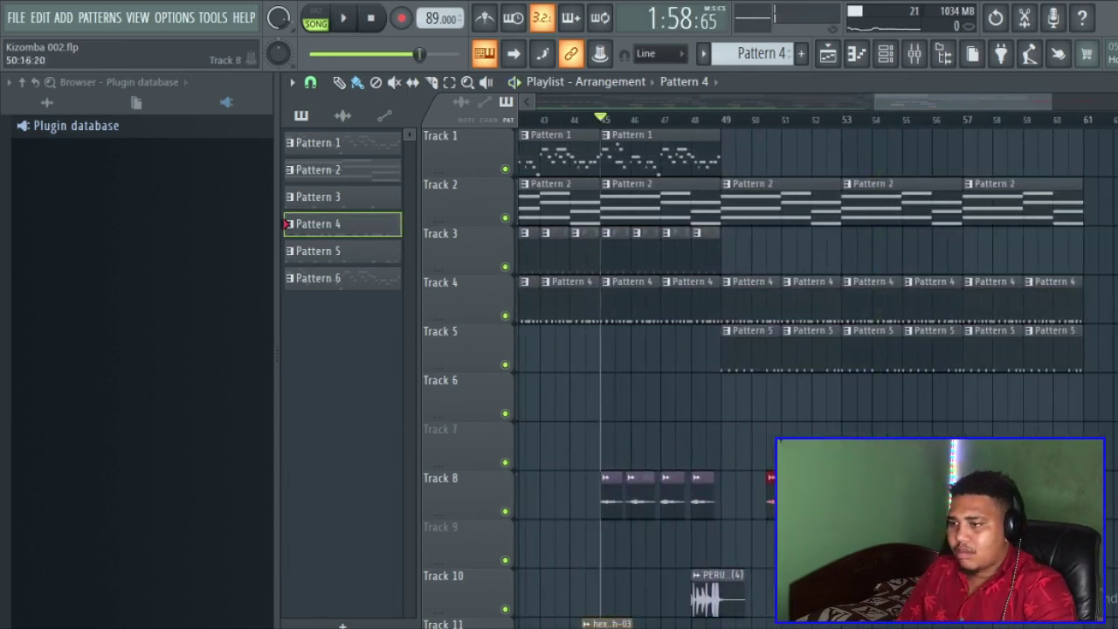
key(space)
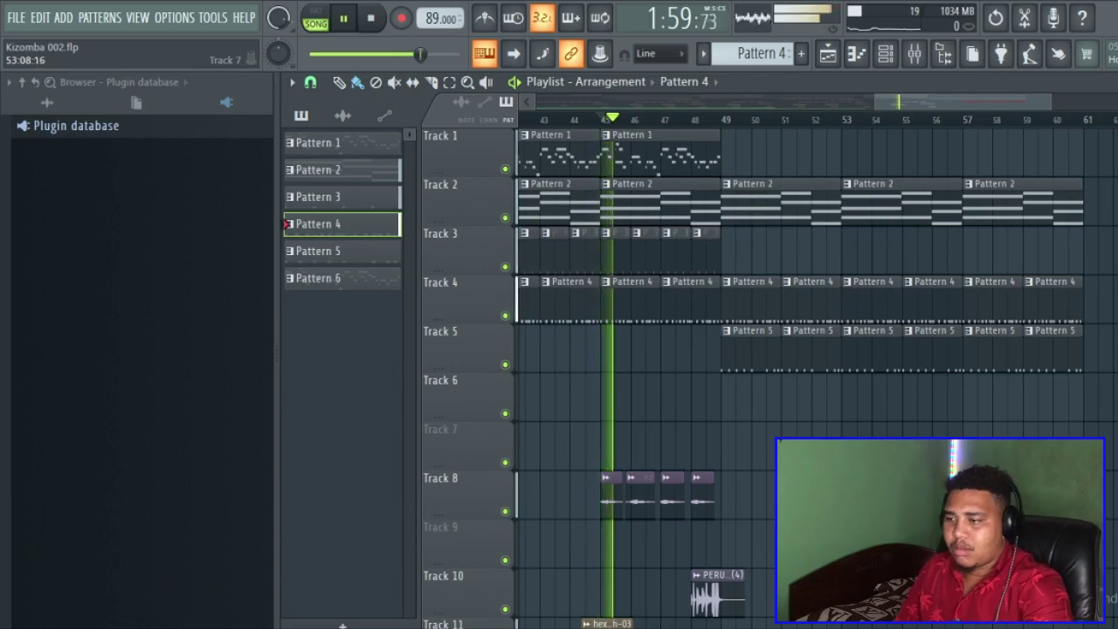
Place Pattern 1 on Track 1 at bars 53 and 57 while the song plays
scroll(883, 288, down, 3)
scroll(874, 385, up, 3)
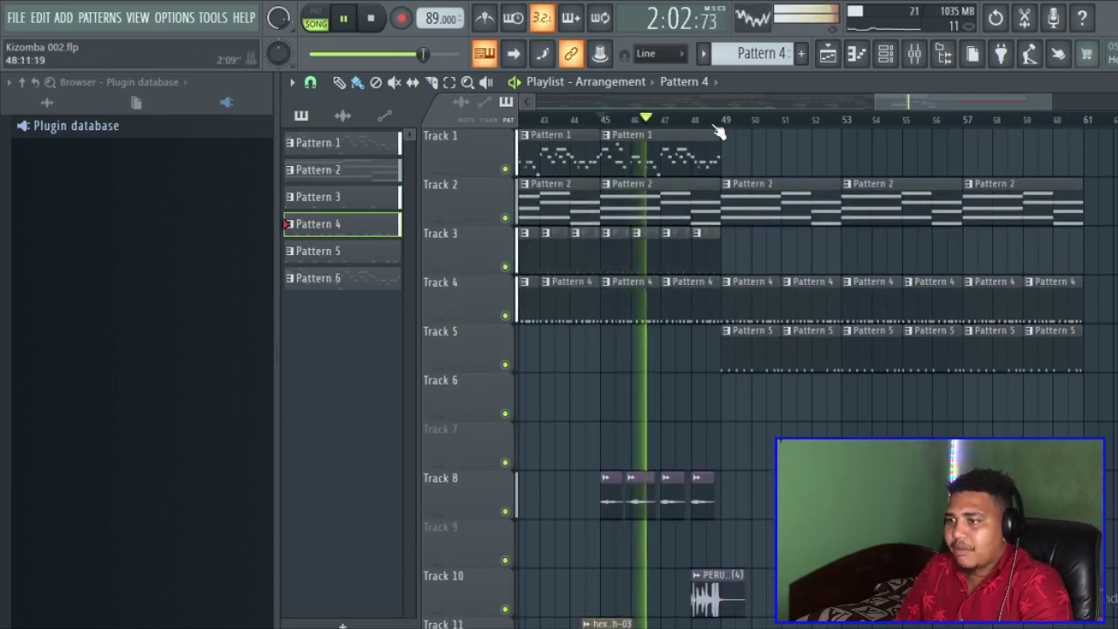
click(712, 120)
click(689, 159)
mouse_move(873, 166)
mouse_down()
mouse_move(1008, 165)
mouse_move(992, 164)
mouse_up()
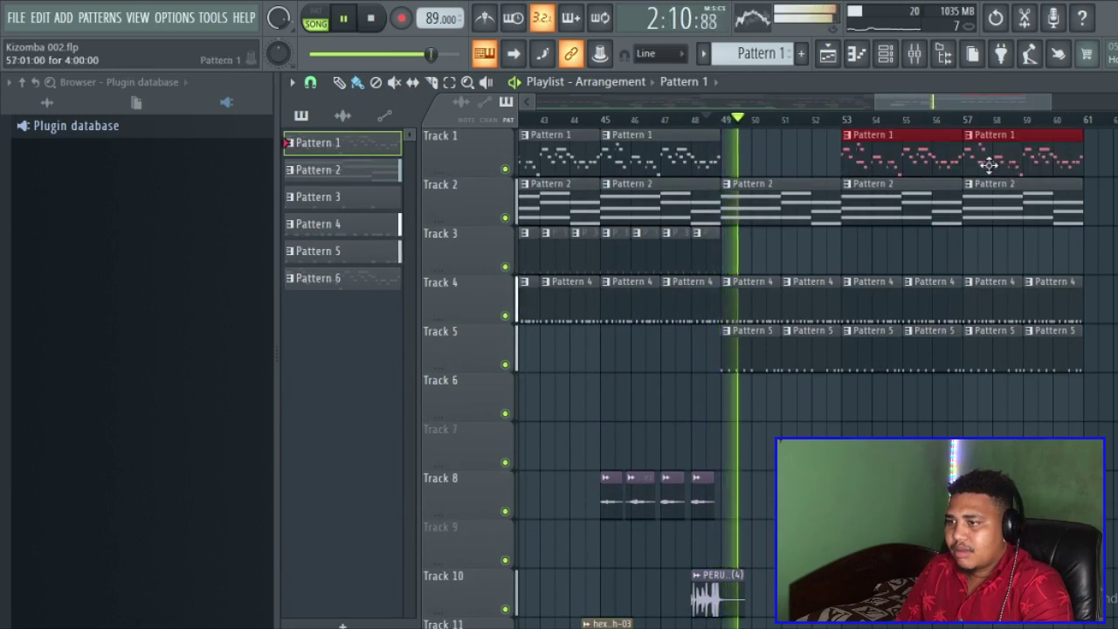
Stop playback at about bar 40 and add Fruity Love Philter to the Master's second effect slot
drag(937, 102, 877, 106)
click(663, 120)
key(space)
click(915, 55)
click(392, 248)
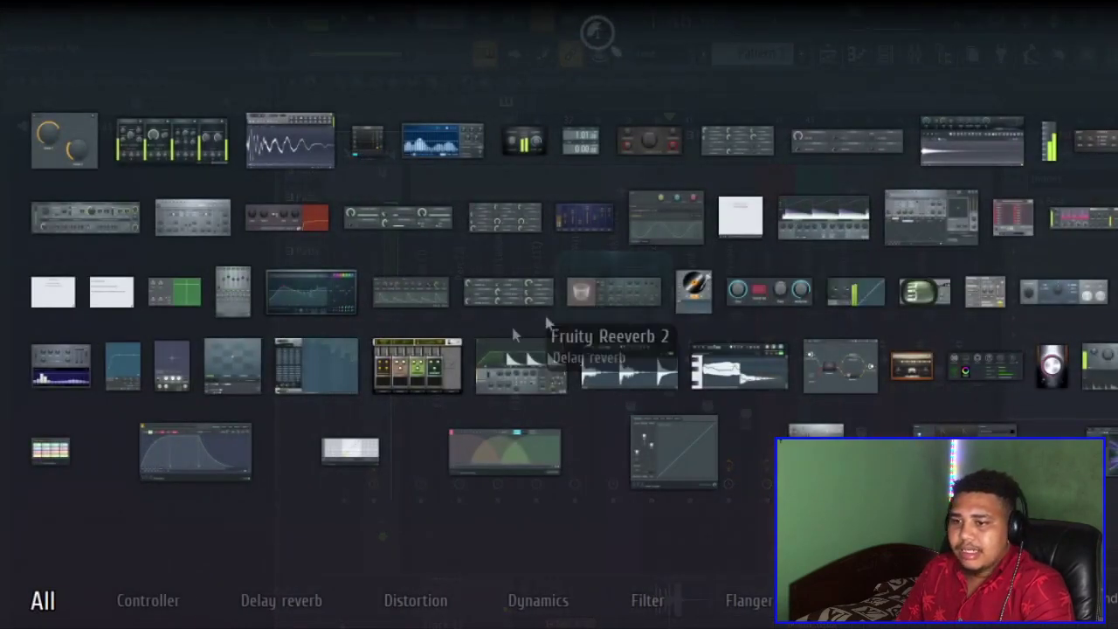
drag(943, 243, 1032, 217)
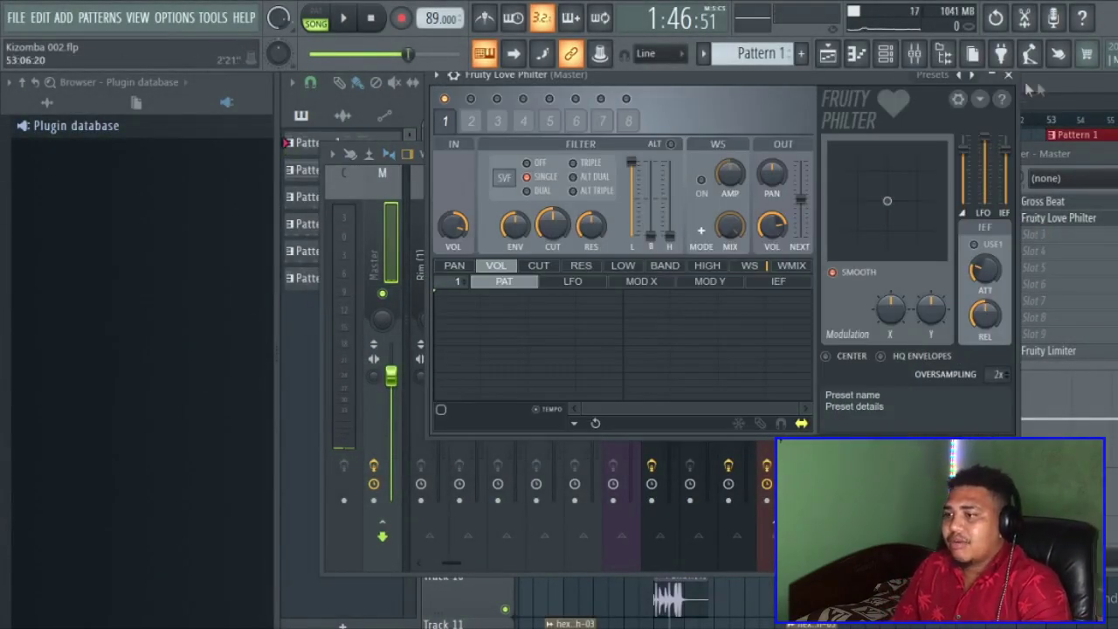
Load the Simple triangle highpass LFO preset in Fruity Love Philter and close the plugin and mixer
click(970, 76)
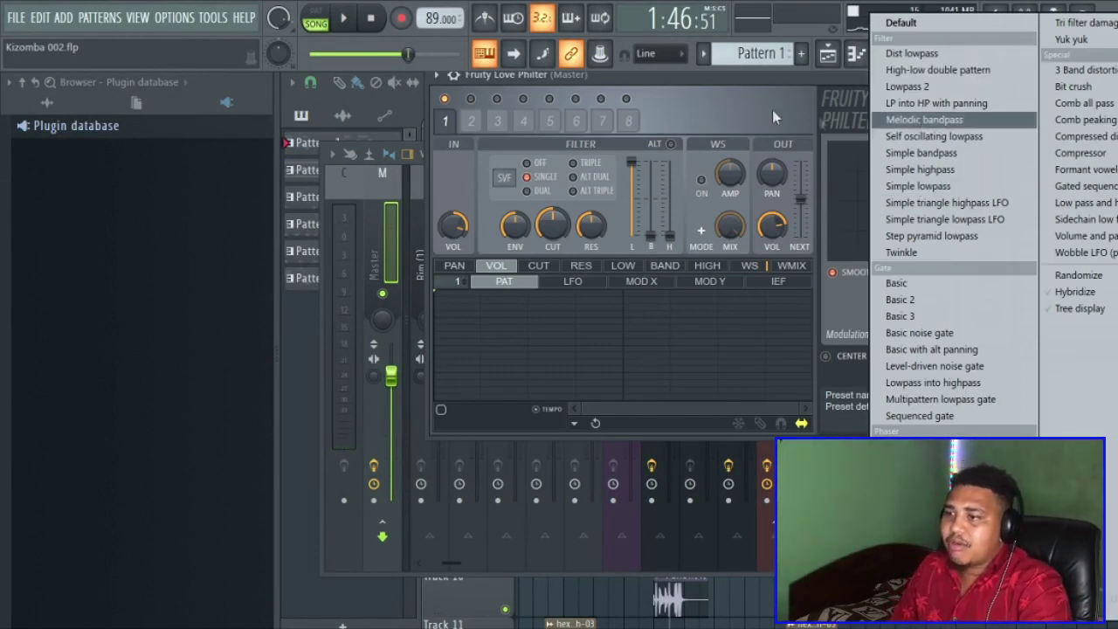
click(759, 75)
drag(766, 79, 769, 194)
right_click(929, 182)
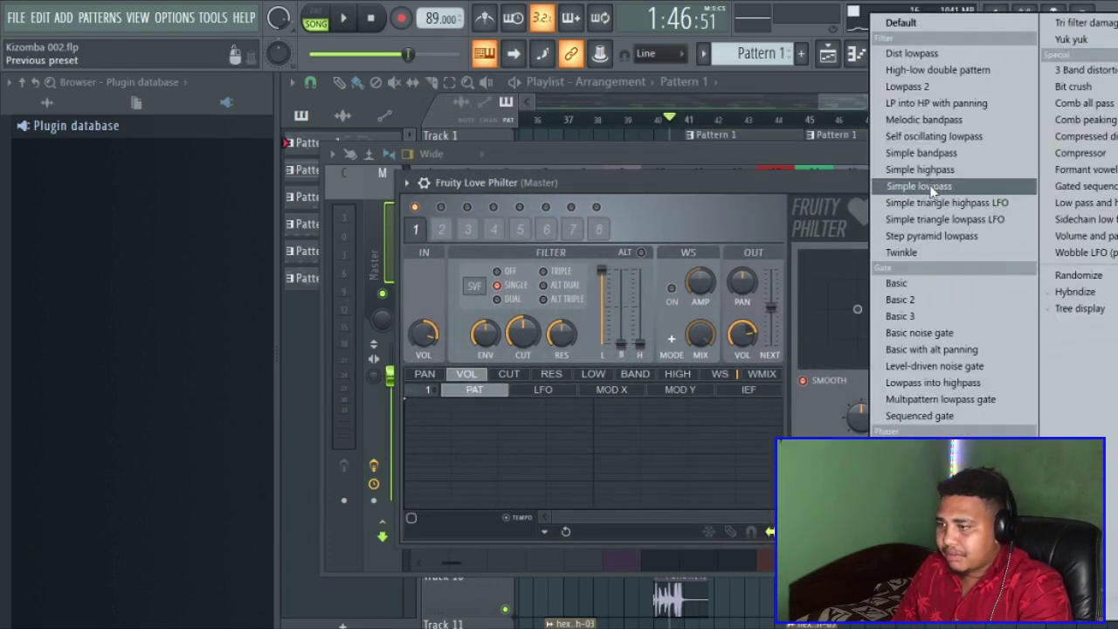
click(756, 184)
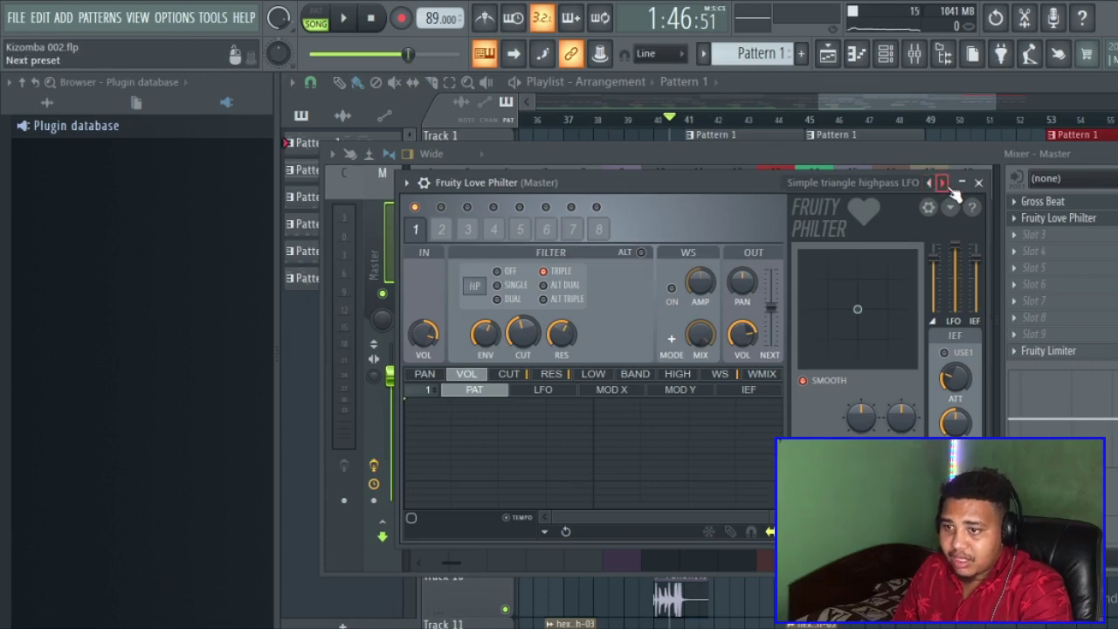
key(F12)
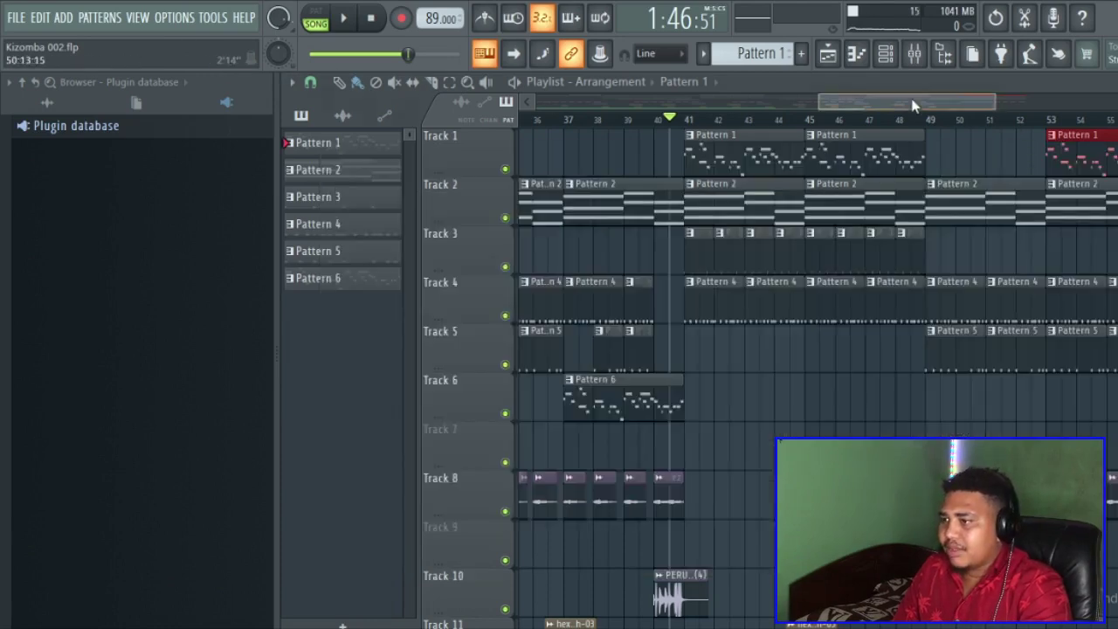
Play the song from about bar 49 and again from about bar 40 to choose where the filter applies
mouse_move(944, 110)
mouse_down()
mouse_move(911, 107)
mouse_move(964, 111)
mouse_up()
click(869, 123)
key(space)
click(916, 57)
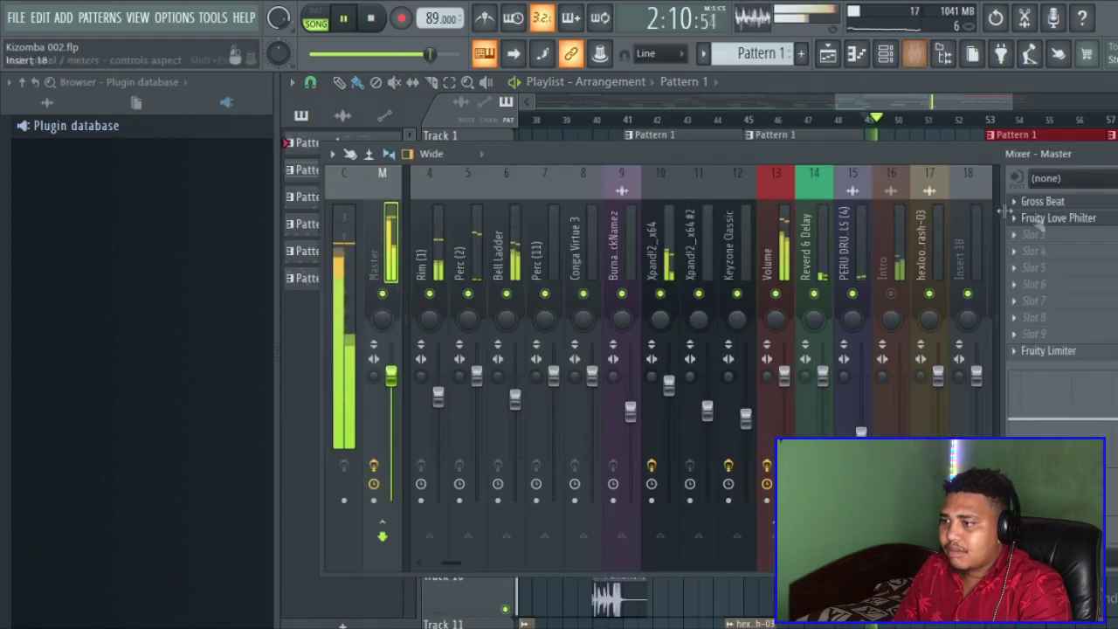
drag(906, 111, 845, 108)
click(830, 123)
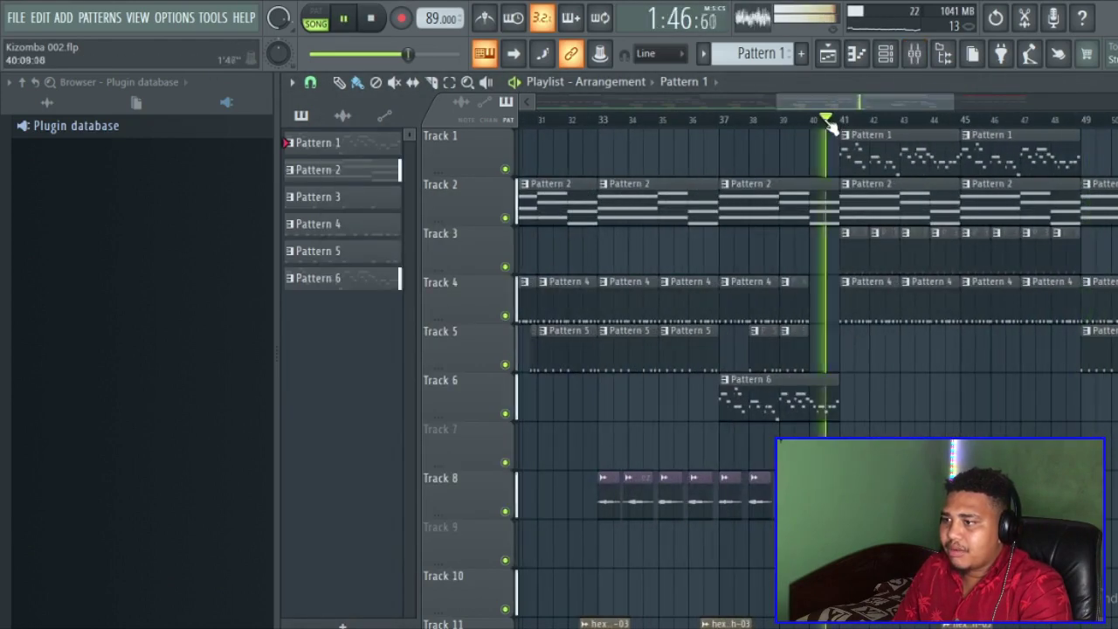
Create an automation clip for the mute switch of Fruity Love Philter on the Master
click(915, 58)
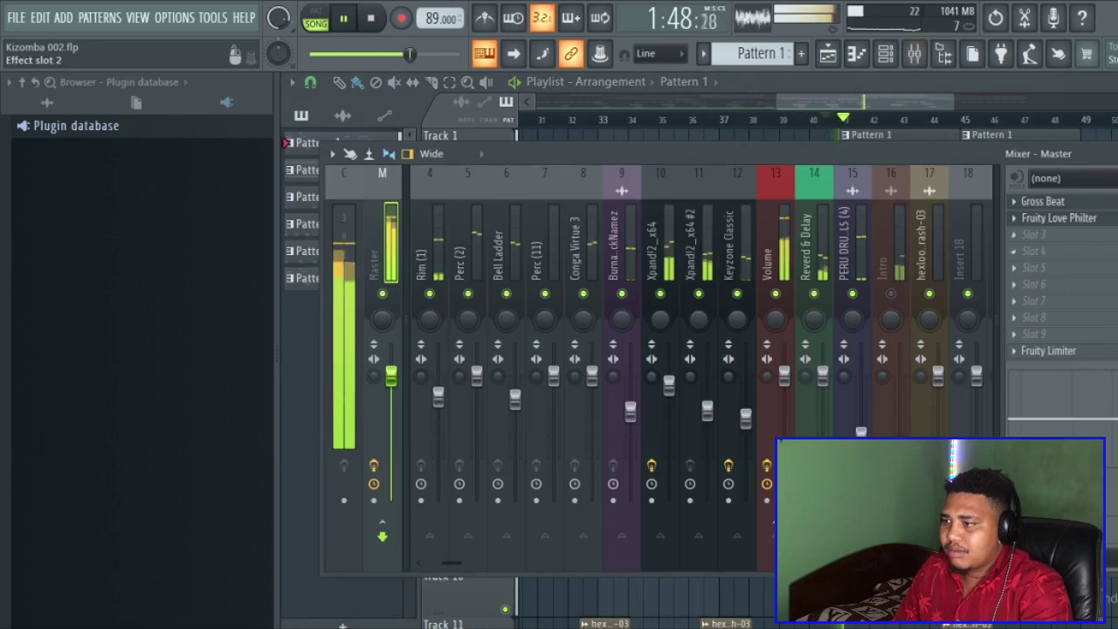
right_click(1116, 219)
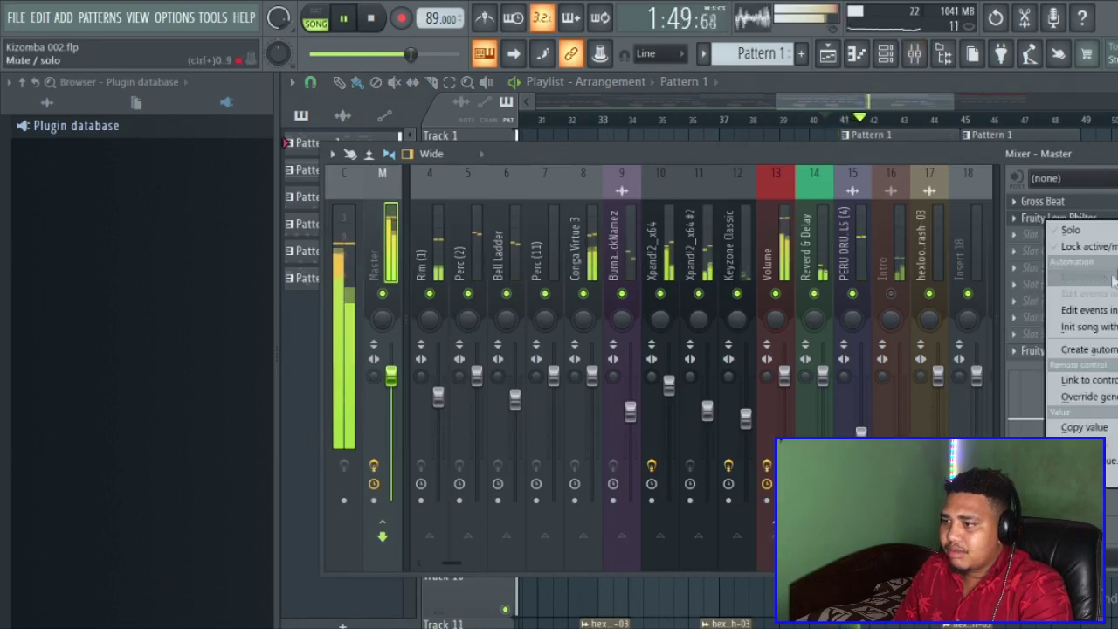
click(1098, 351)
Shape the Love Philter automation to switch on at bar 41 and off at bar 45
drag(645, 110, 944, 113)
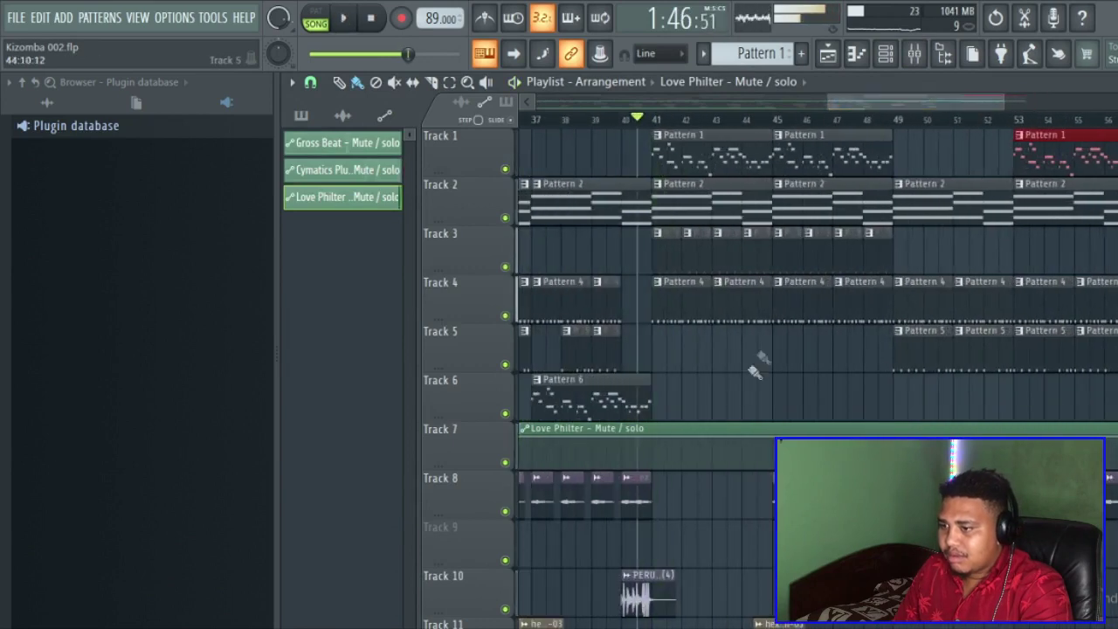
right_click(655, 437)
right_click(640, 439)
mouse_move(640, 439)
mouse_down()
mouse_move(665, 466)
mouse_move(653, 437)
mouse_up()
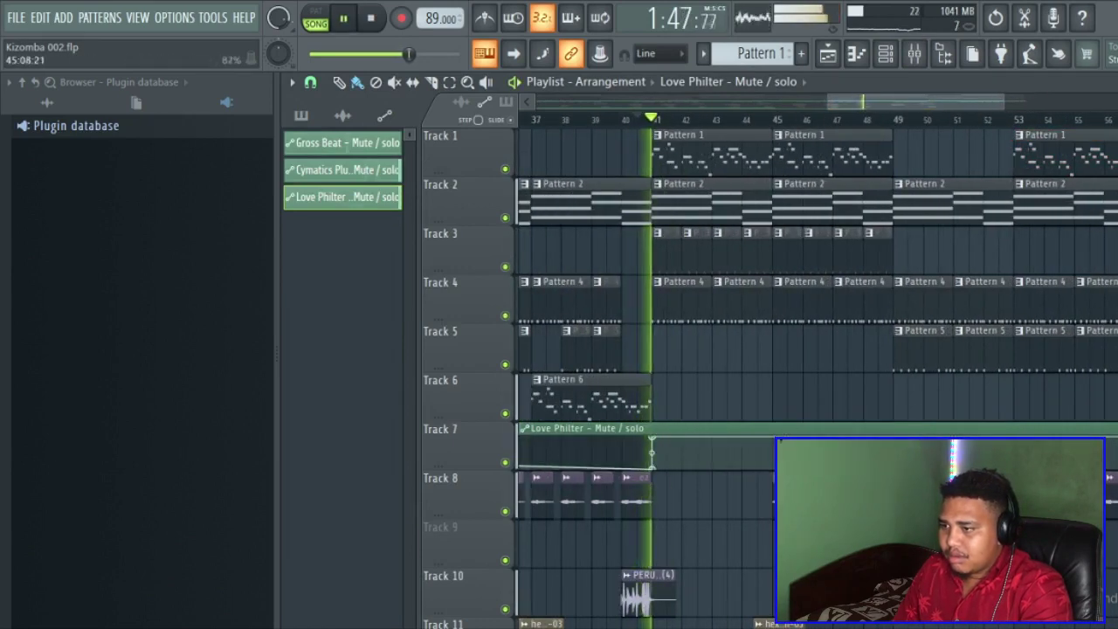
right_click(798, 437)
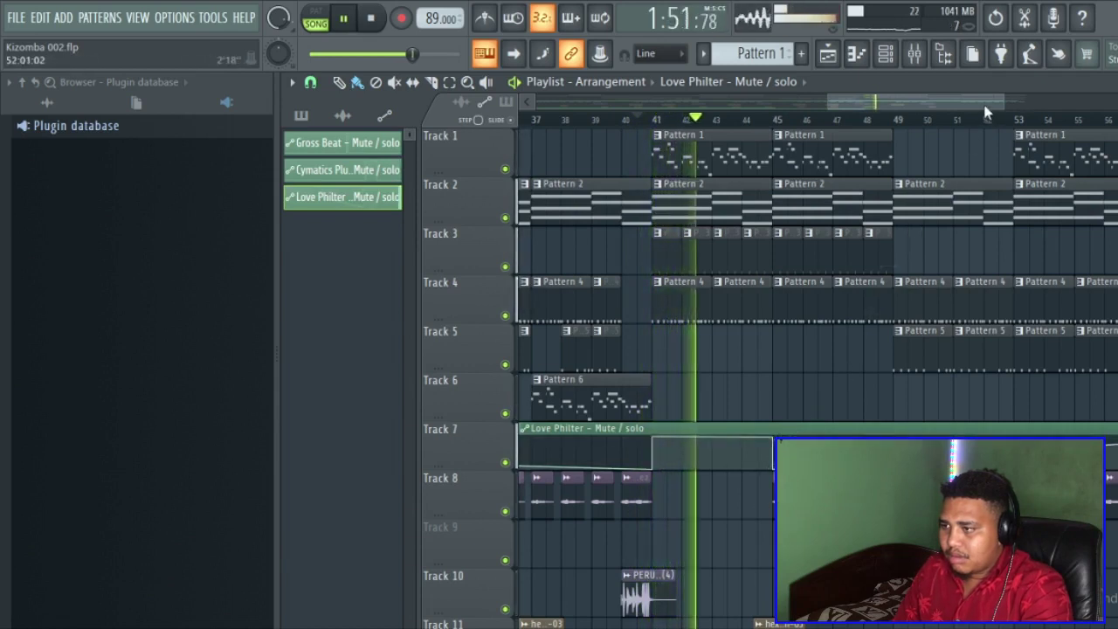
Lower the end point after bar 60 and the start point at bar 1 of the Love Philter automation to the minimum
drag(987, 103, 1086, 104)
drag(862, 435, 878, 467)
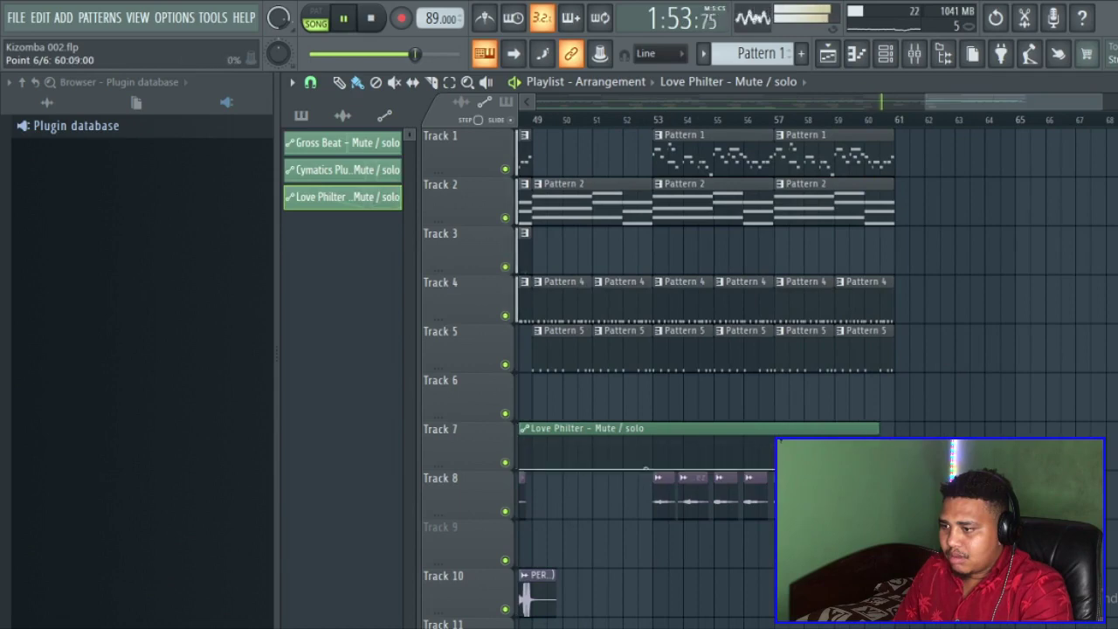
drag(998, 101, 414, 131)
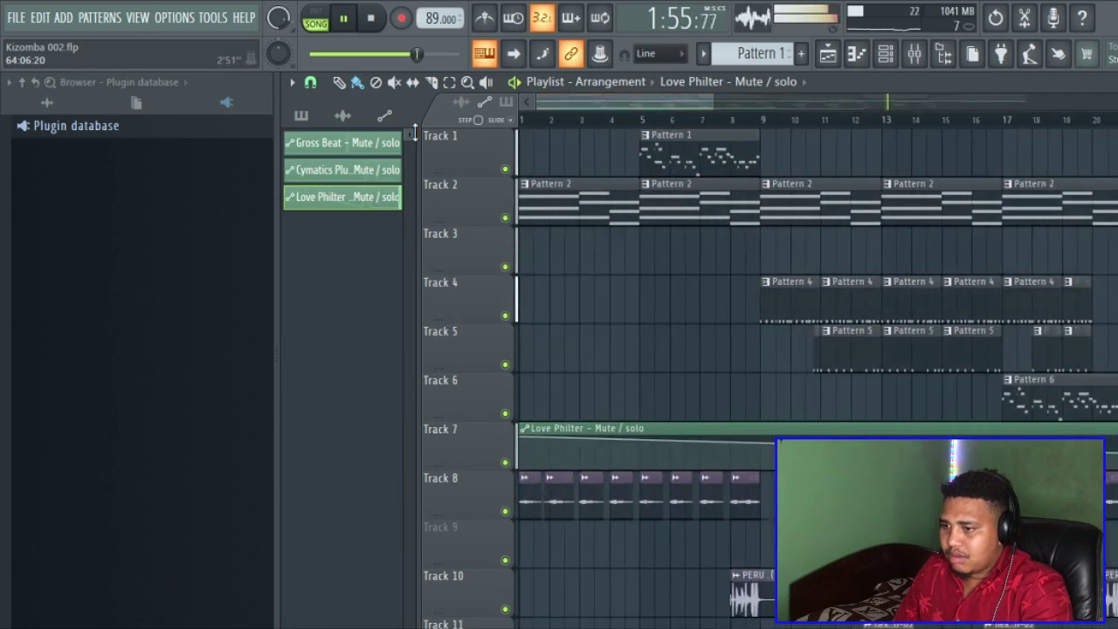
drag(527, 442, 508, 512)
Move the Love Philter - Mute / solo clip from Track 7 to Track 16
scroll(842, 429, down, 6)
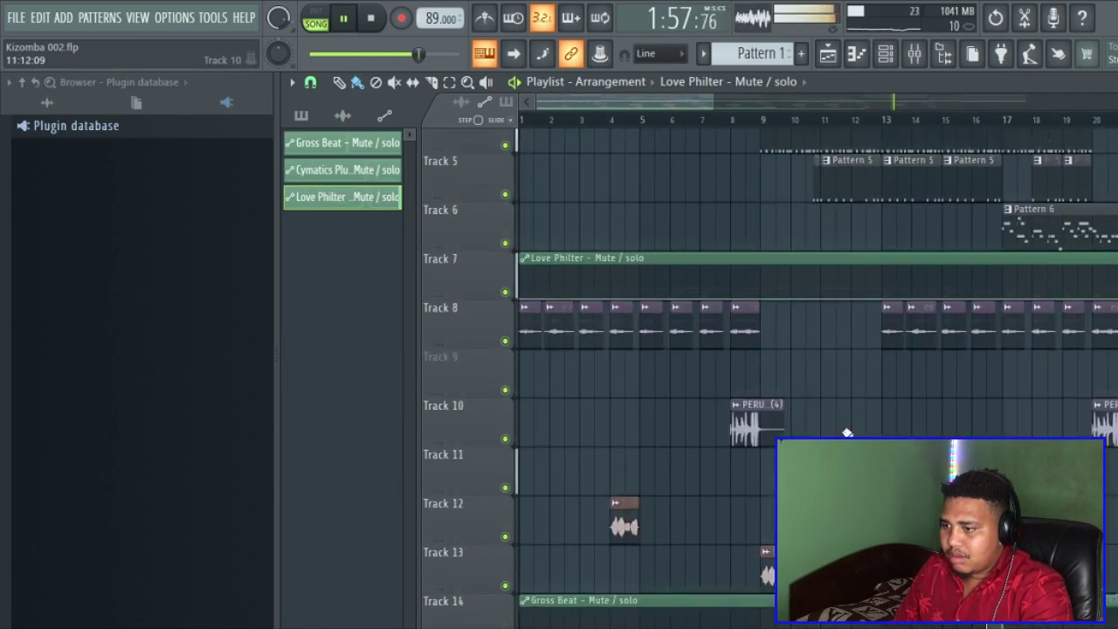
drag(834, 138, 816, 625)
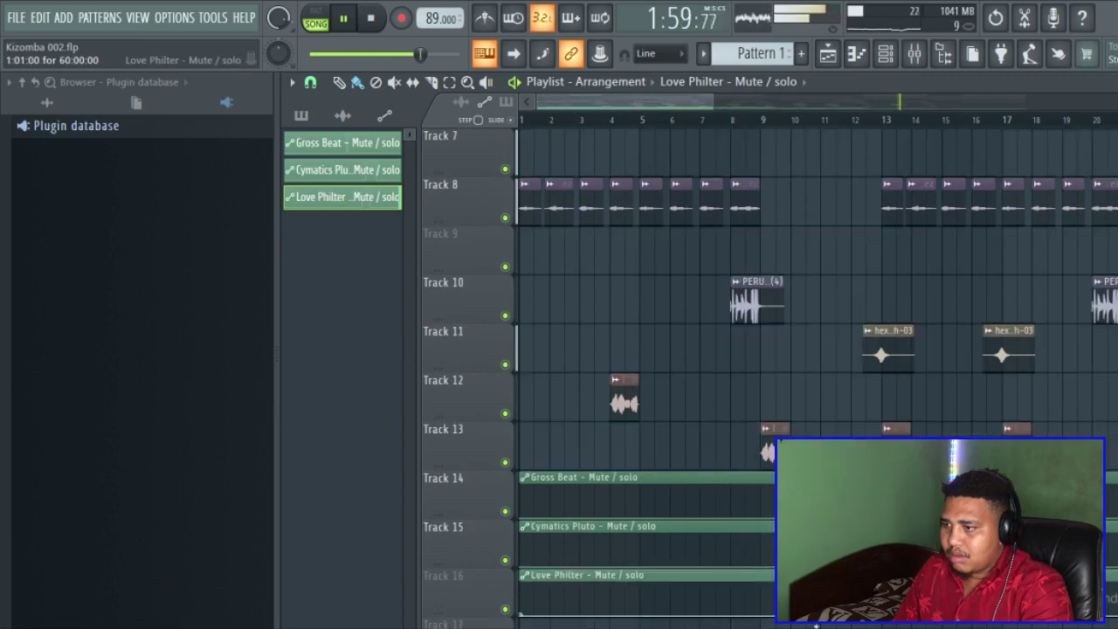
drag(706, 105, 1002, 142)
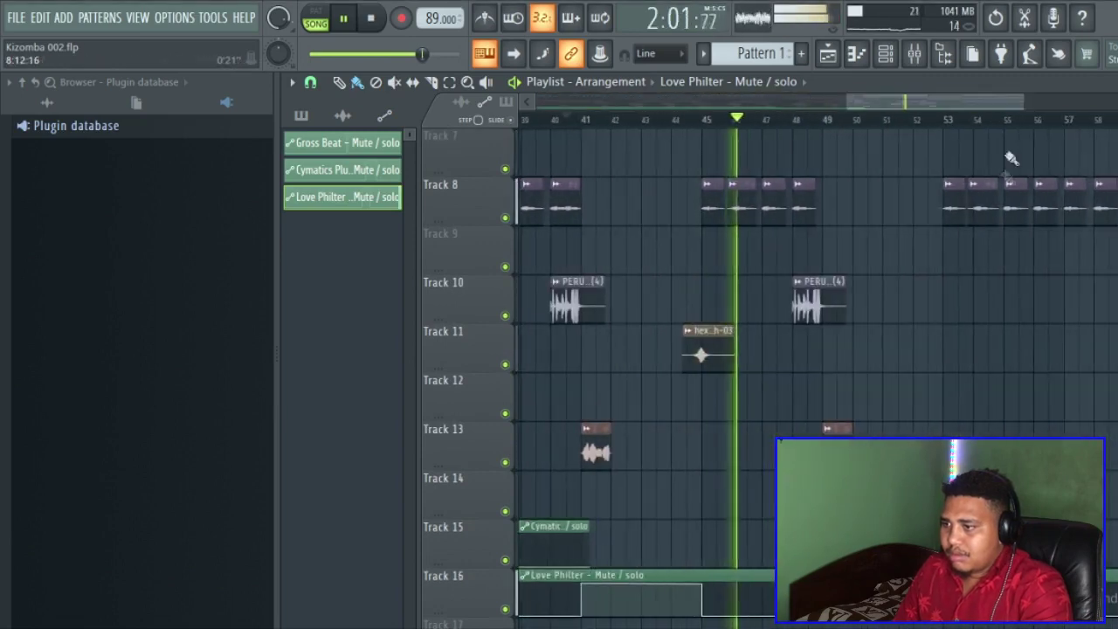
scroll(1000, 261, up, 4)
scroll(1000, 260, up, 2)
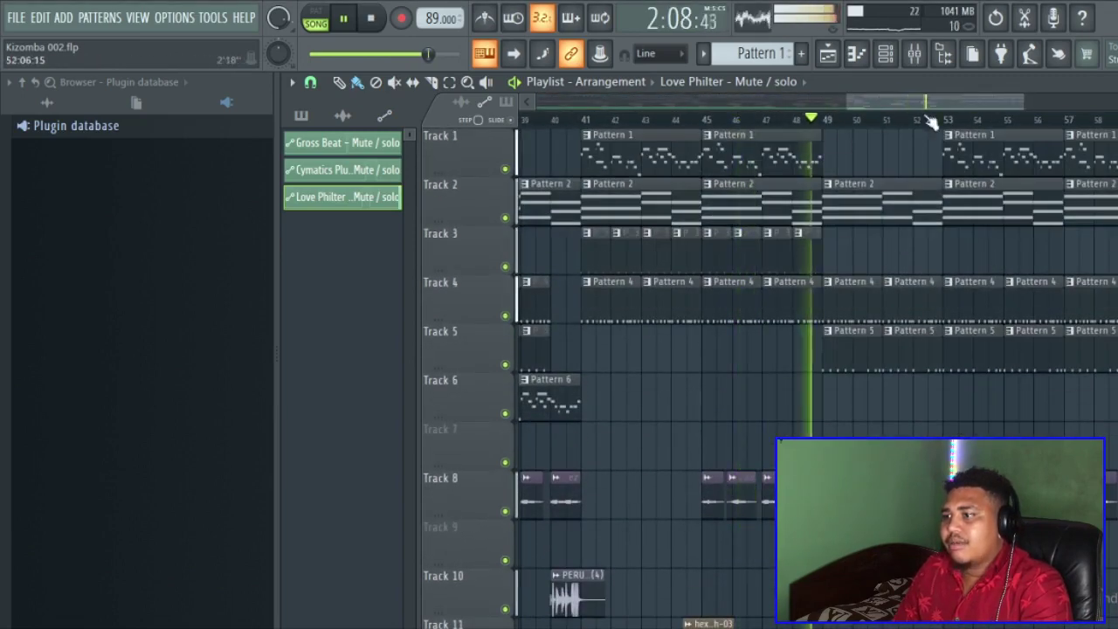
drag(931, 106, 986, 110)
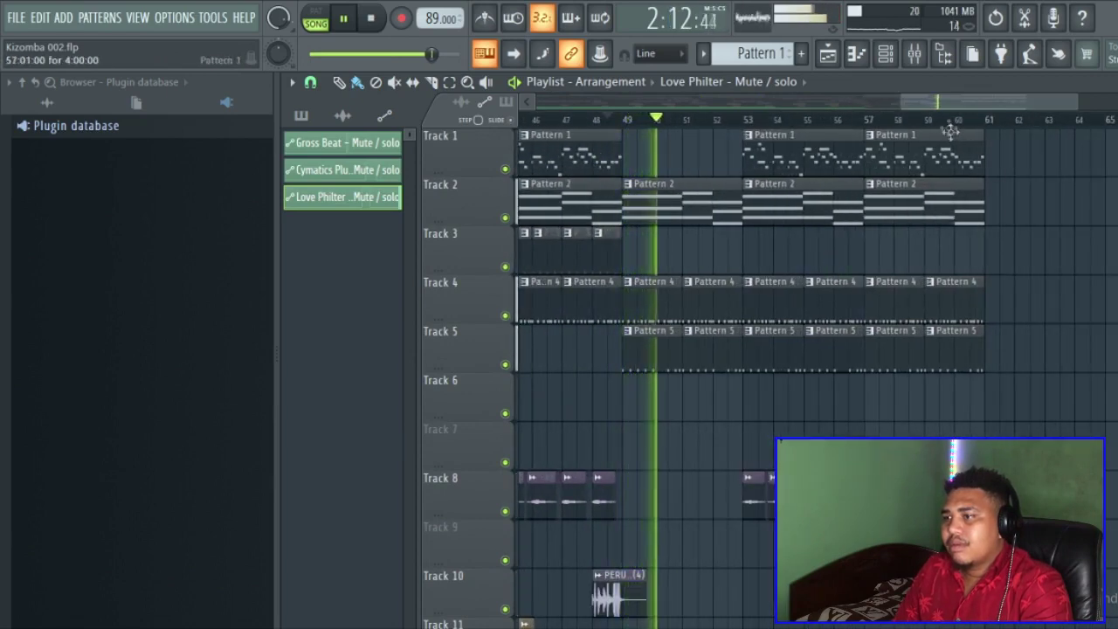
click(915, 56)
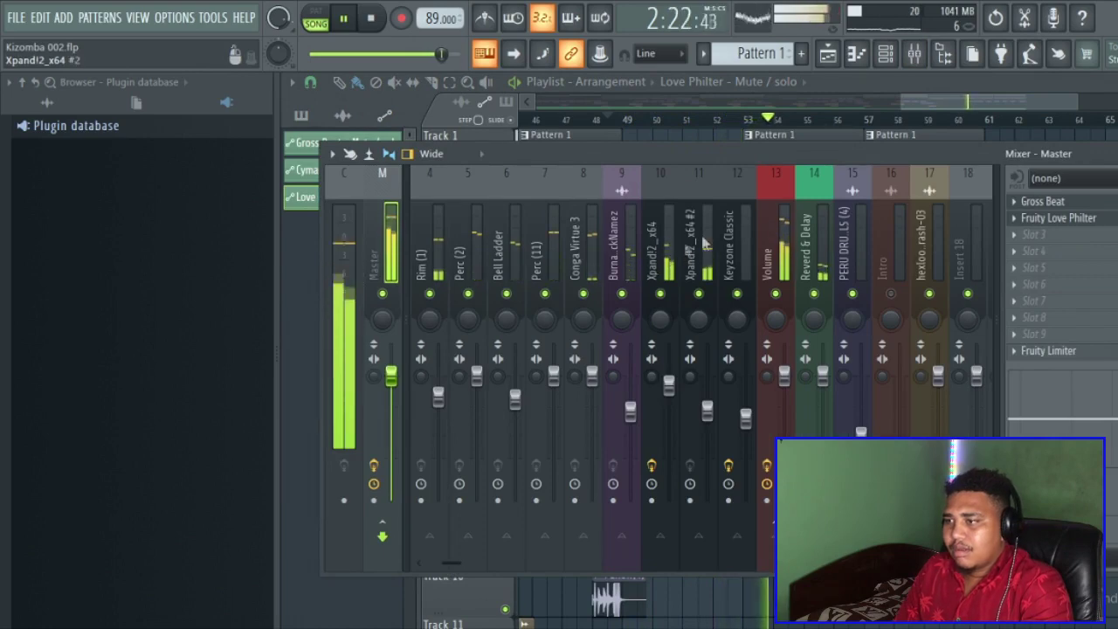
key(F9)
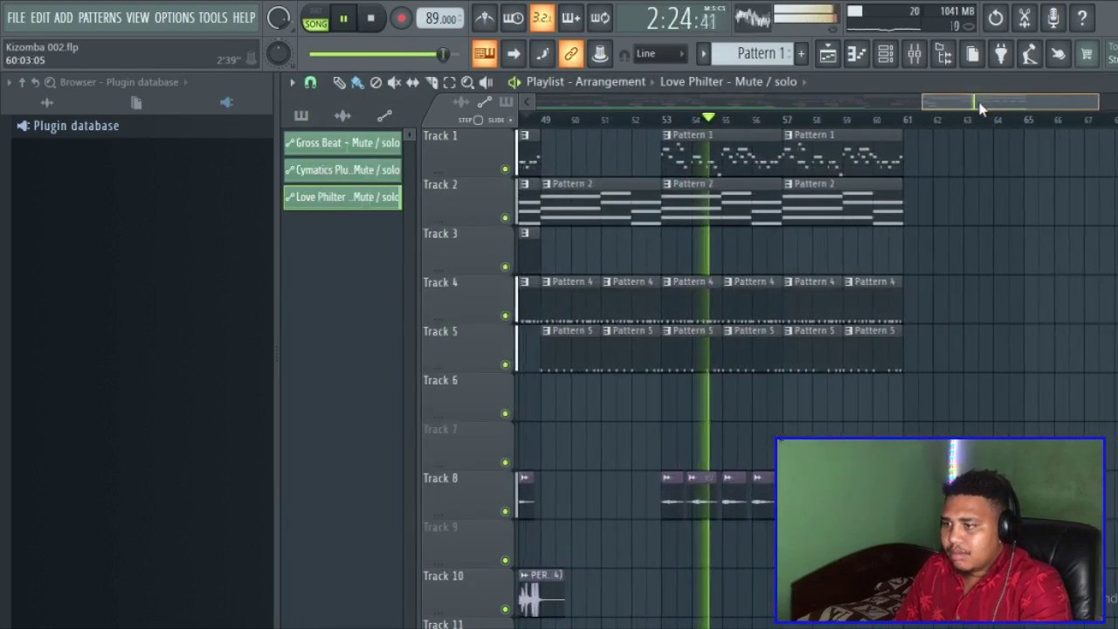
Place another Intro clip on Track 13 at bar 57
mouse_move(968, 110)
mouse_down()
mouse_move(933, 121)
mouse_move(983, 120)
mouse_up()
scroll(756, 408, down, 7)
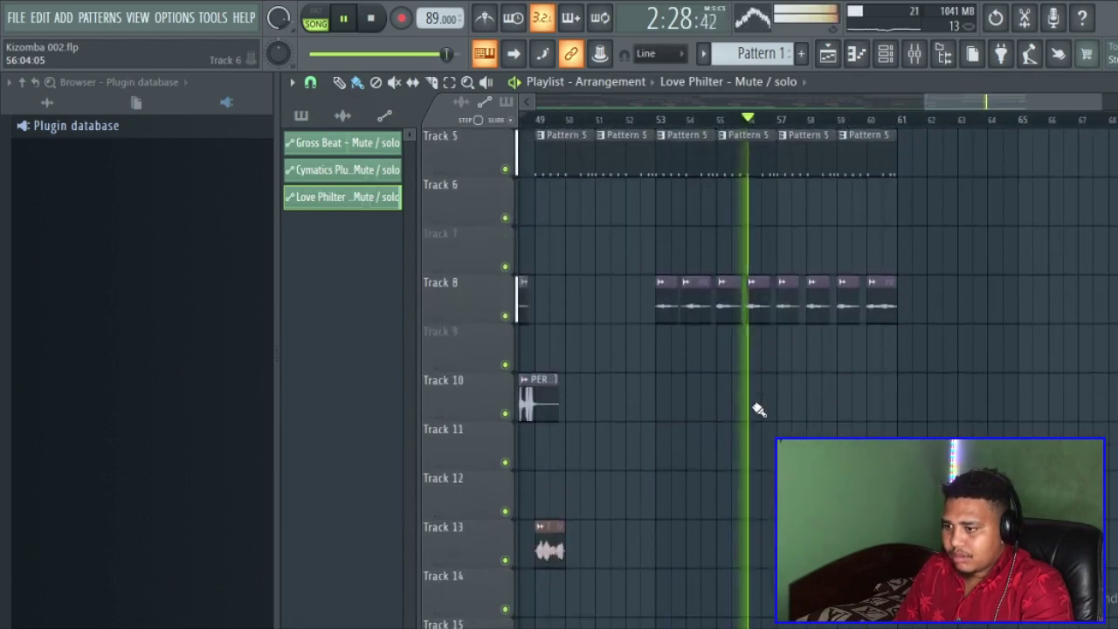
click(549, 402)
click(782, 399)
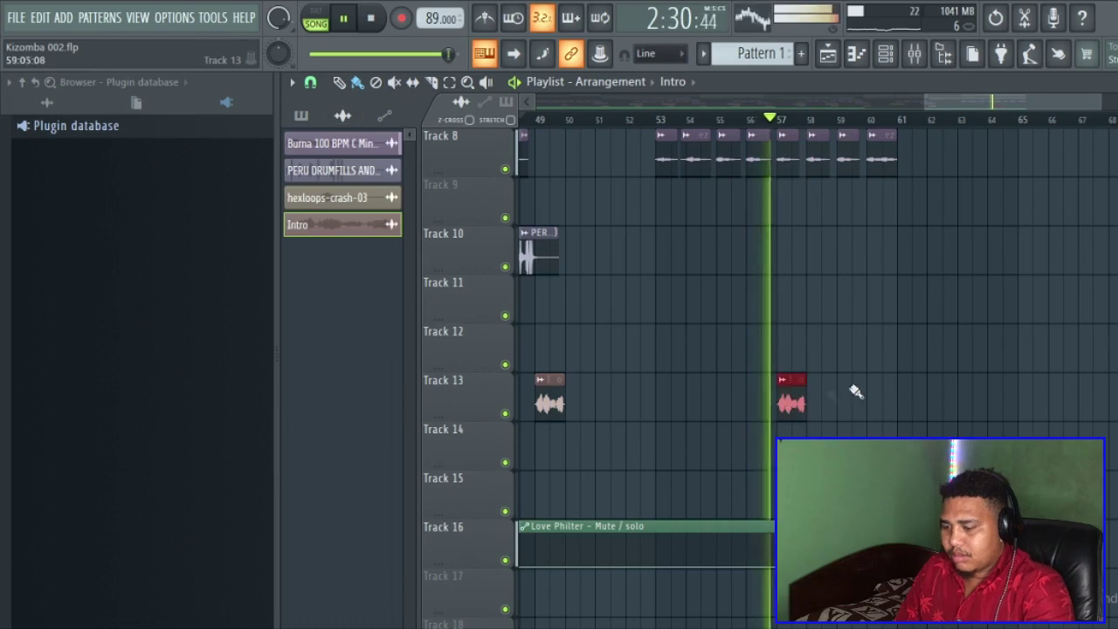
Stop playback and load HalfTime into effect slot 3 of the Master mixer track
key(space)
click(928, 54)
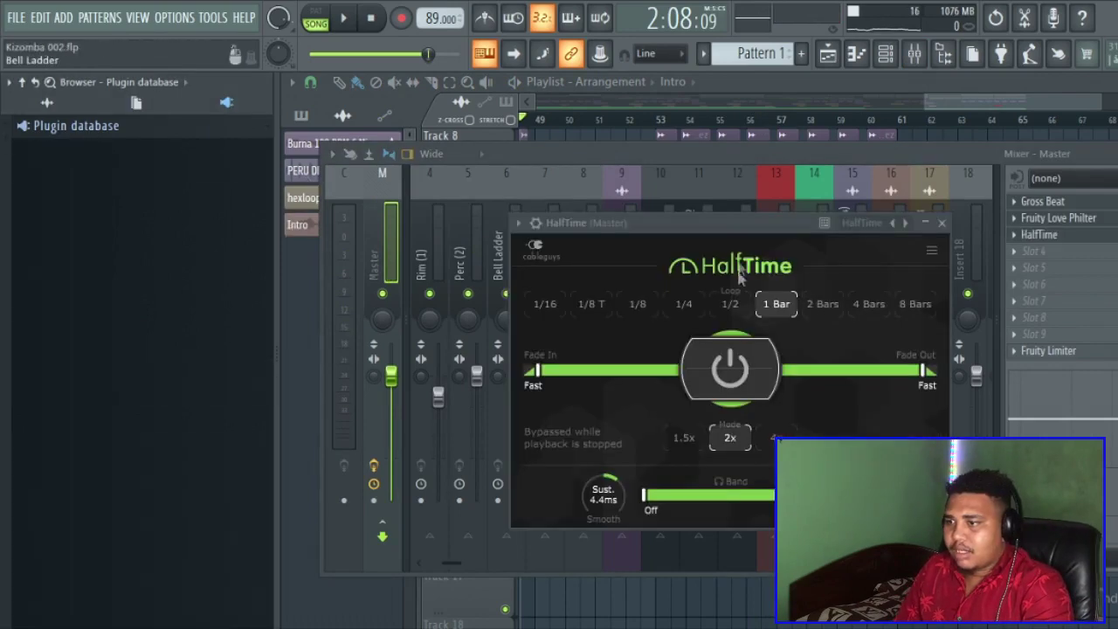
drag(760, 225, 780, 207)
key(space)
key(space)
Play the song from bar 57 and bring up the HalfTime settings on the Master
drag(962, 99, 989, 100)
scroll(681, 296, up, 4)
scroll(684, 300, up, 3)
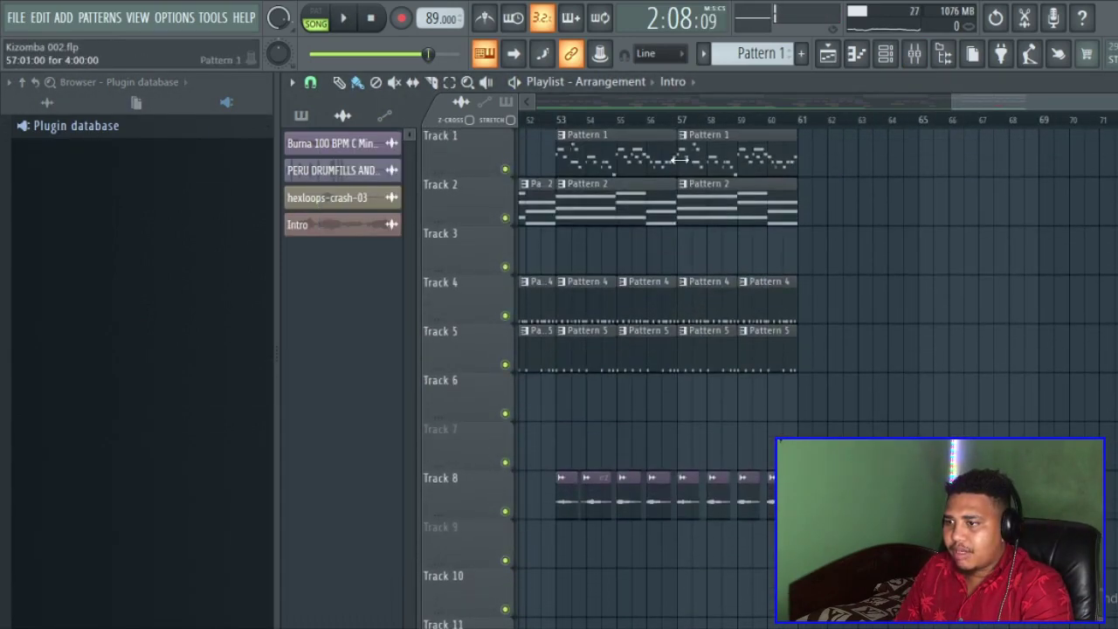
key(space)
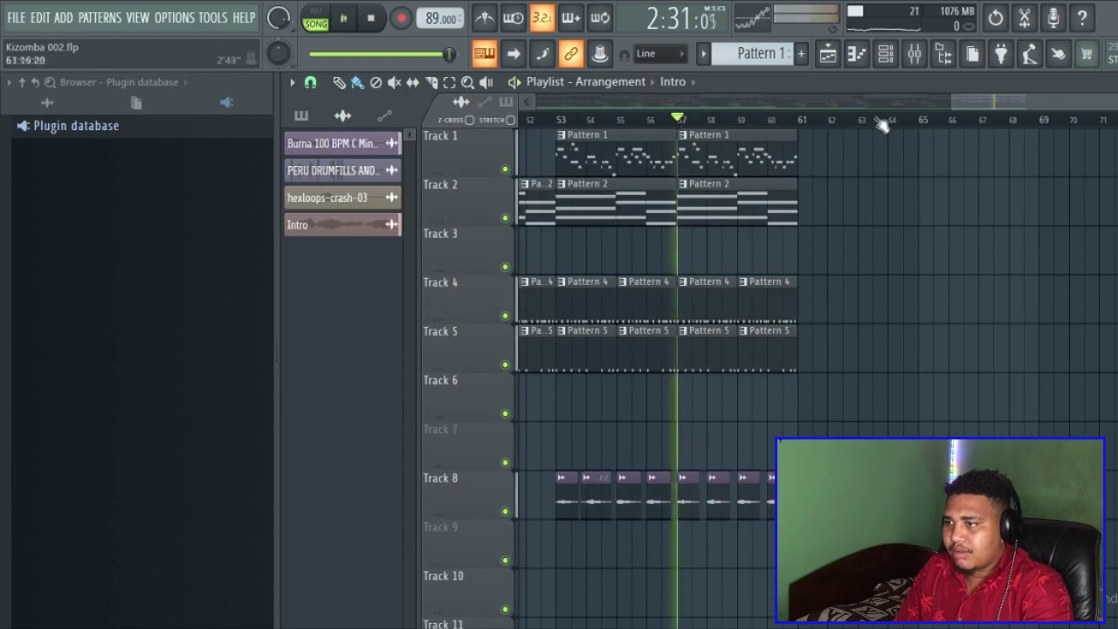
click(914, 53)
click(1054, 242)
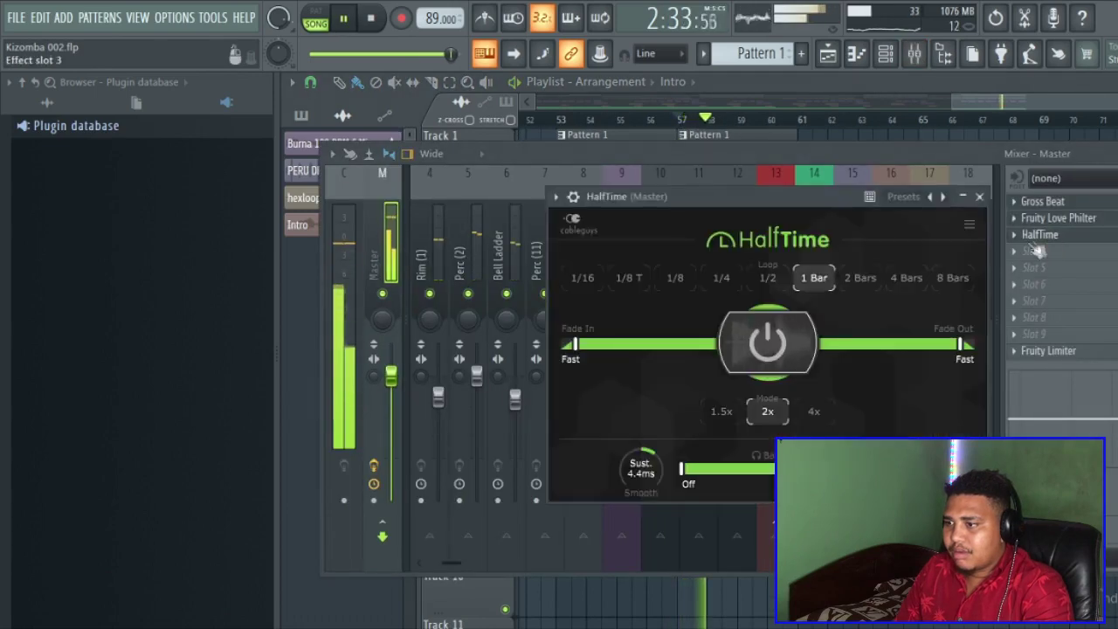
Audition HalfTime with loop lengths 1/16, 2 Bars and 1/2 and modes 4x and 1.5x, keeping the 1/2 loop
click(594, 291)
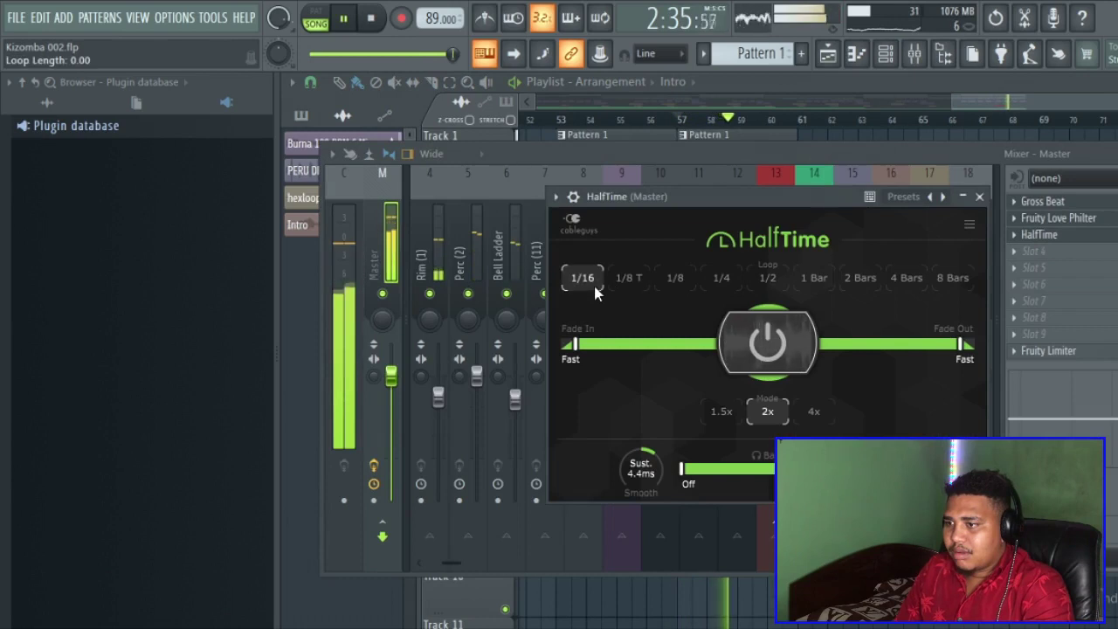
key(space)
key(space)
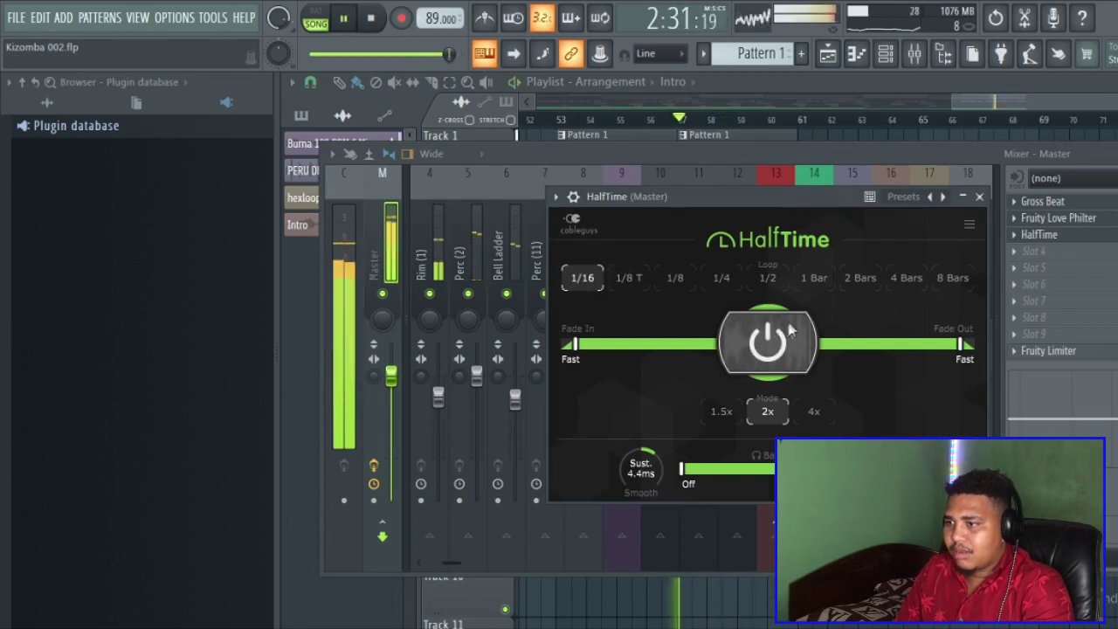
click(869, 278)
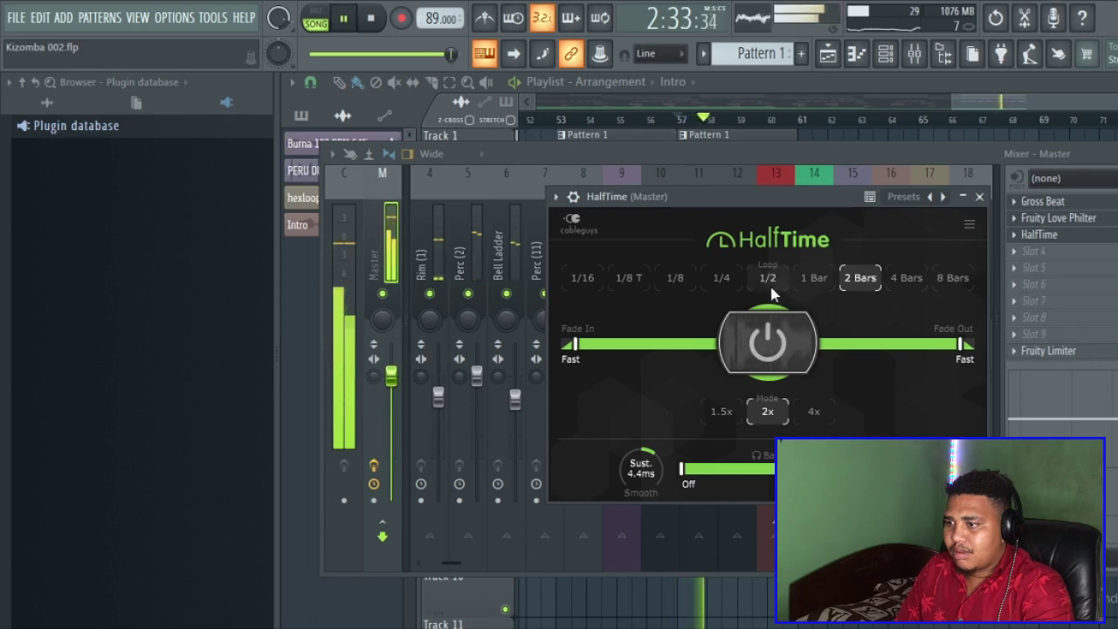
click(817, 415)
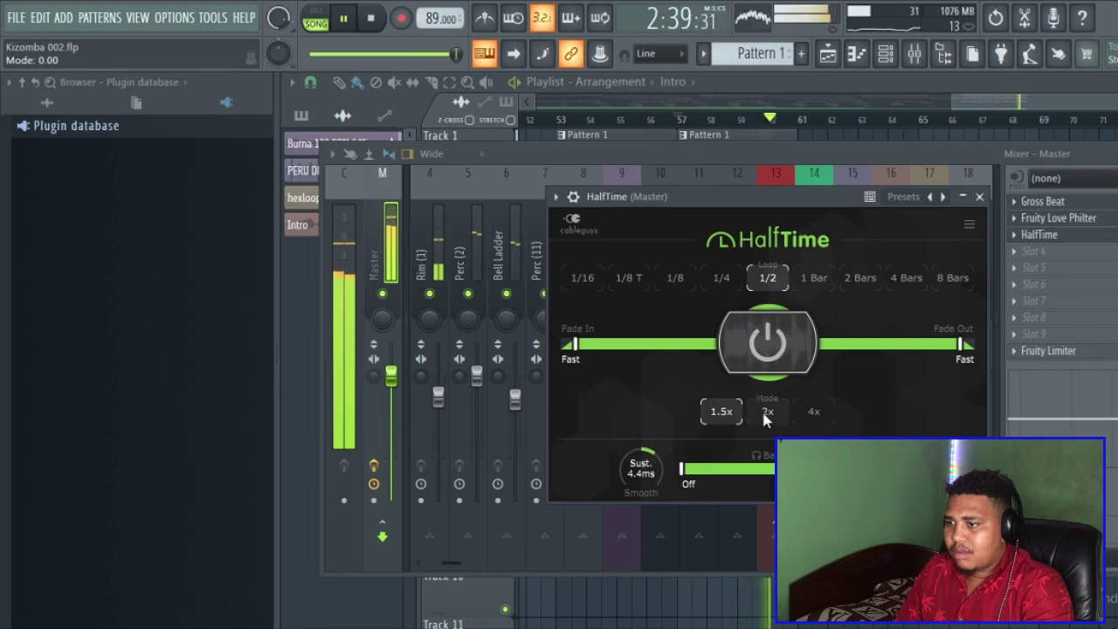
key(space)
Create an automation clip for the mute switch of HalfTime on the Master
drag(1059, 157, 773, 176)
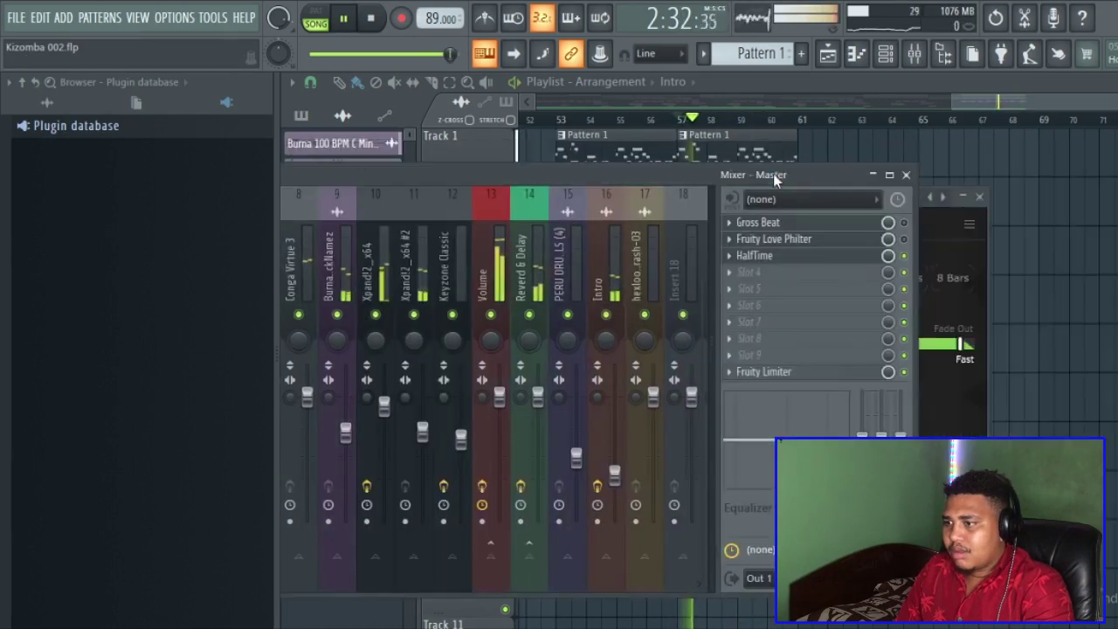
right_click(905, 258)
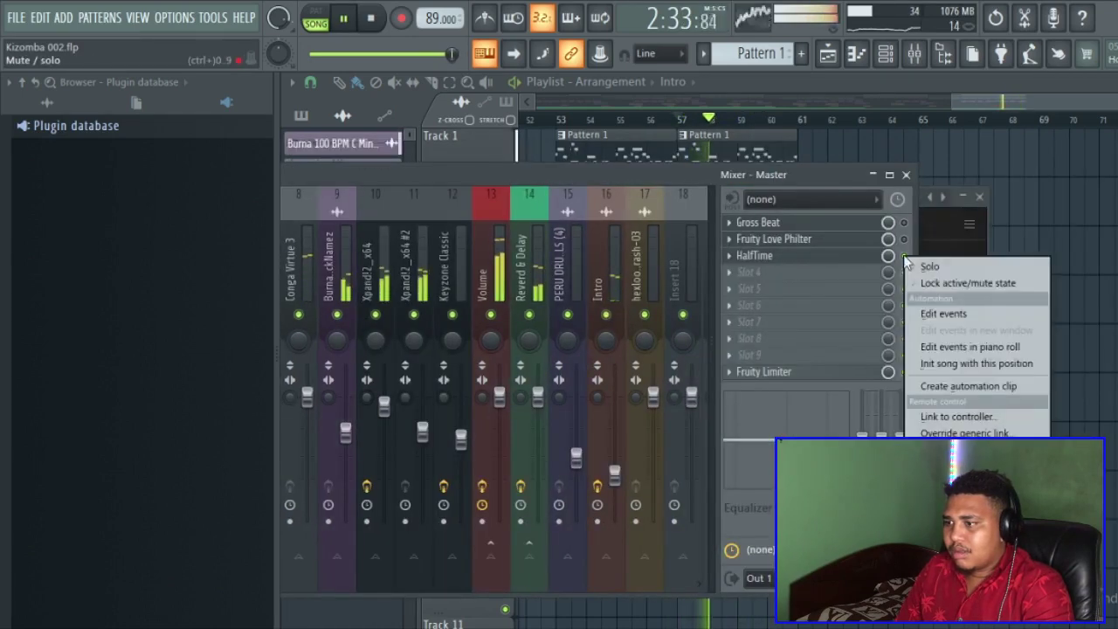
click(970, 385)
Shape the HalfTime automation to switch on at bar 57, with its start point at bar 1 lowered to the minimum
drag(682, 106, 1072, 113)
click(785, 118)
drag(785, 434, 803, 468)
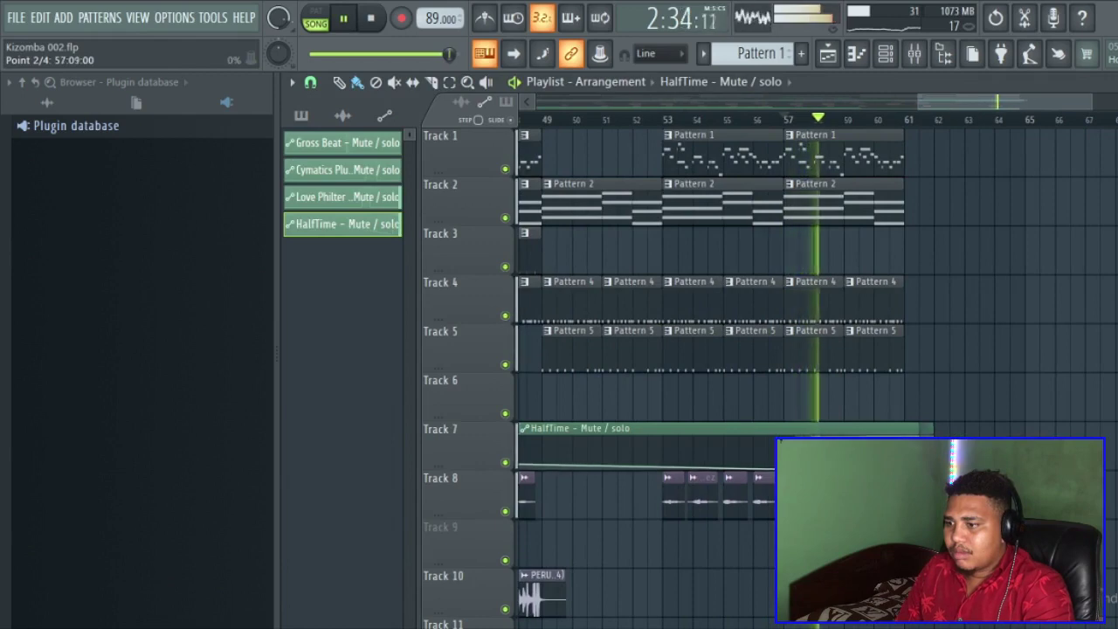
drag(954, 106, 564, 107)
drag(525, 447, 524, 495)
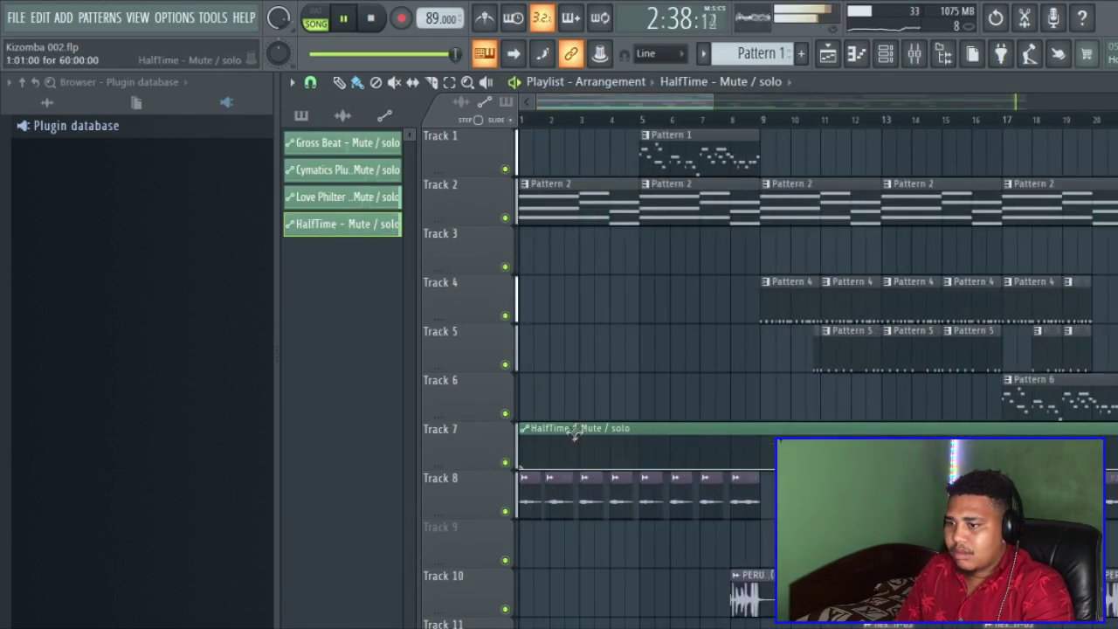
Move the HalfTime - Mute / solo clip from Track 7 to Track 17 and play from bar 56
scroll(534, 570, down, 10)
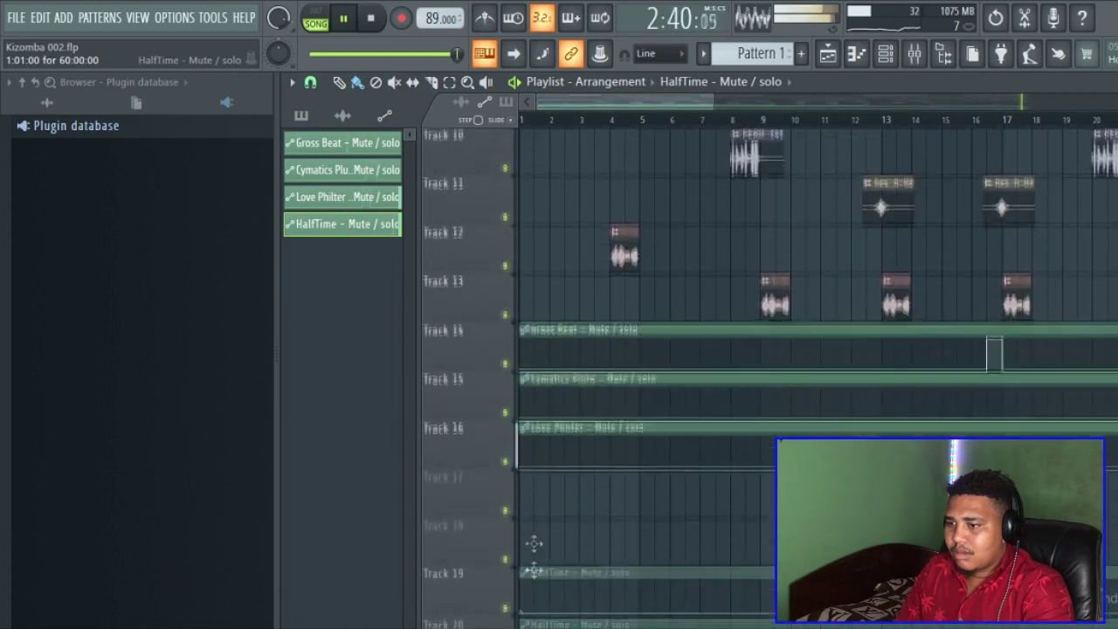
drag(677, 107, 1036, 117)
click(719, 122)
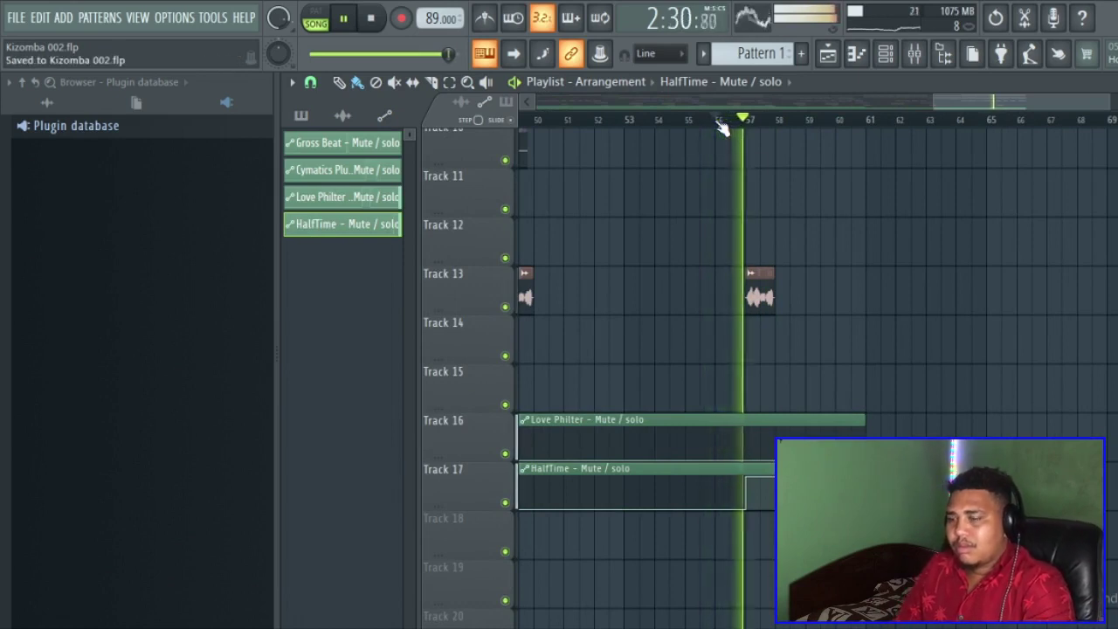
Look over the whole arrangement across all tracks and save the project
scroll(812, 302, up, 9)
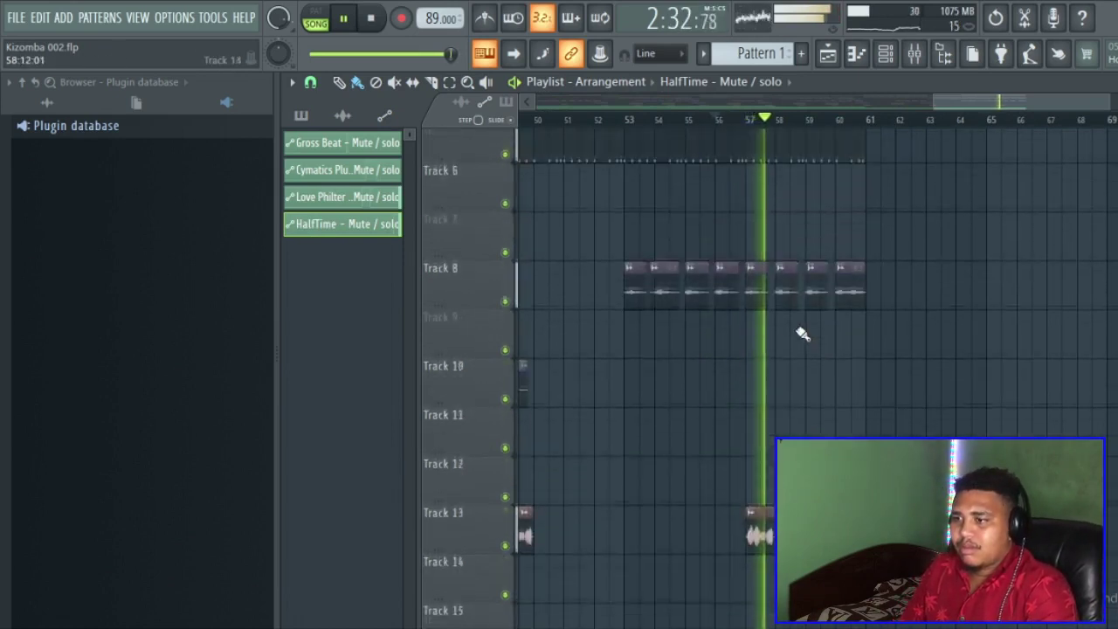
drag(1062, 104, 629, 153)
drag(712, 104, 1111, 111)
scroll(1060, 295, down, 4)
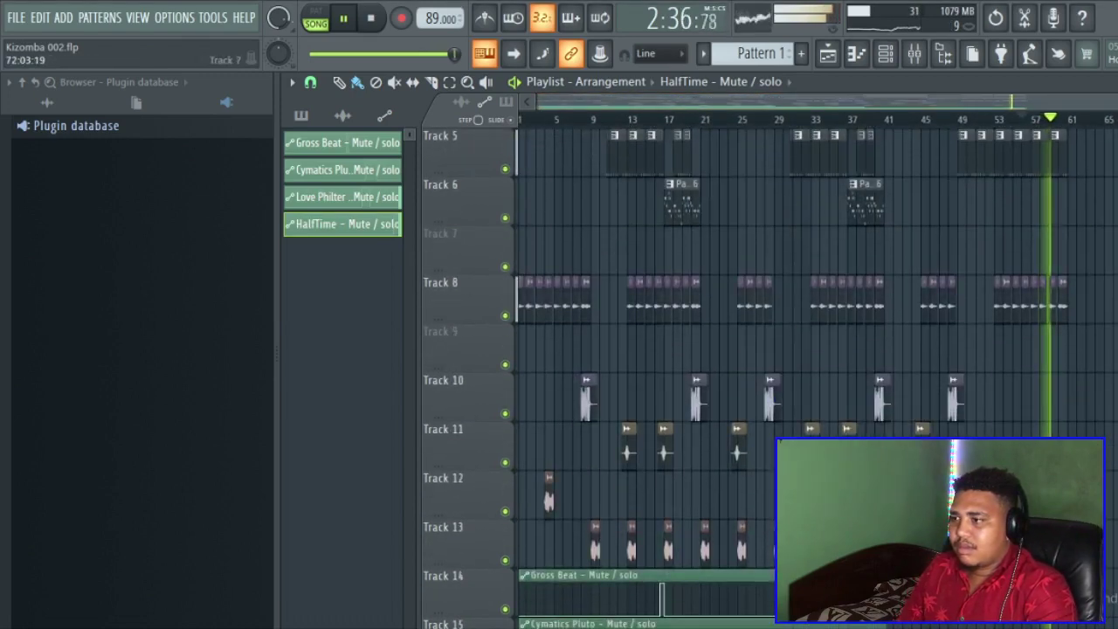
scroll(662, 599, down, 2)
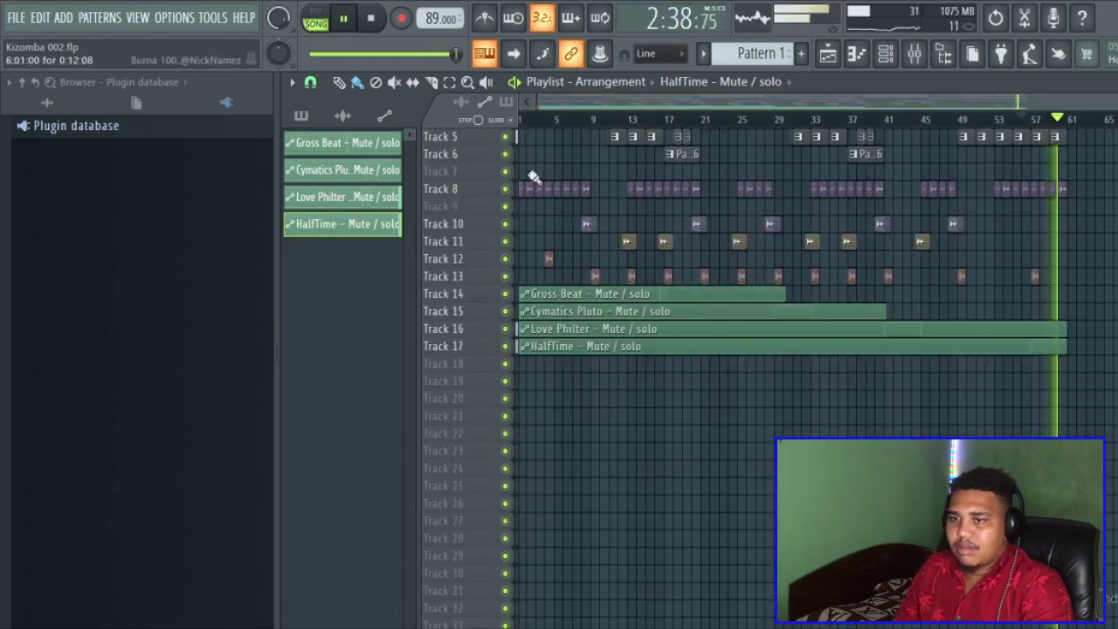
click(16, 19)
click(39, 100)
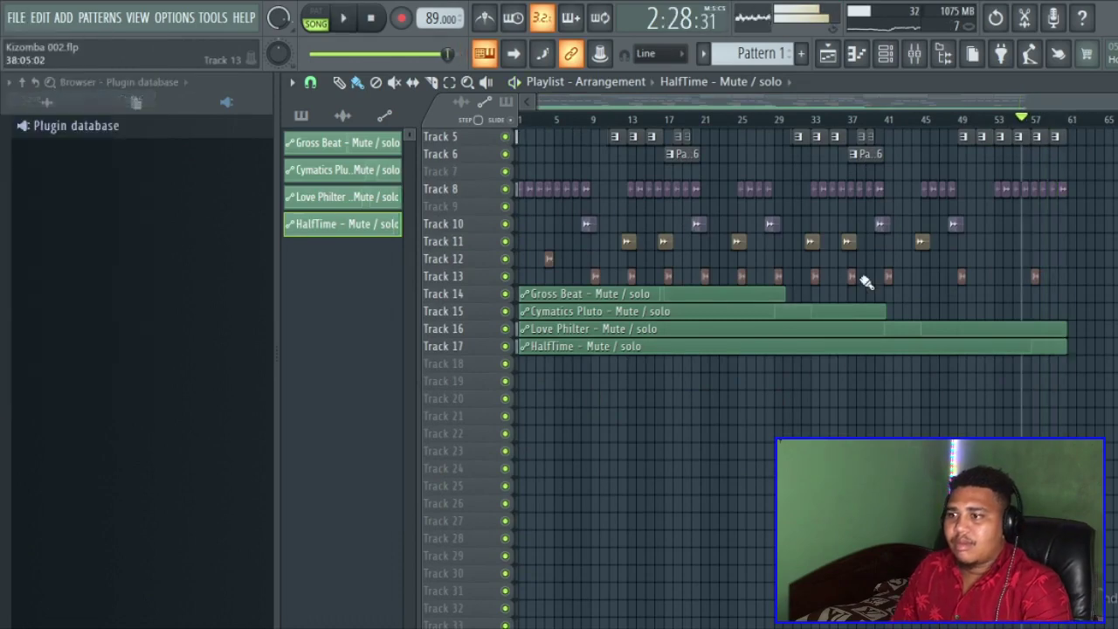